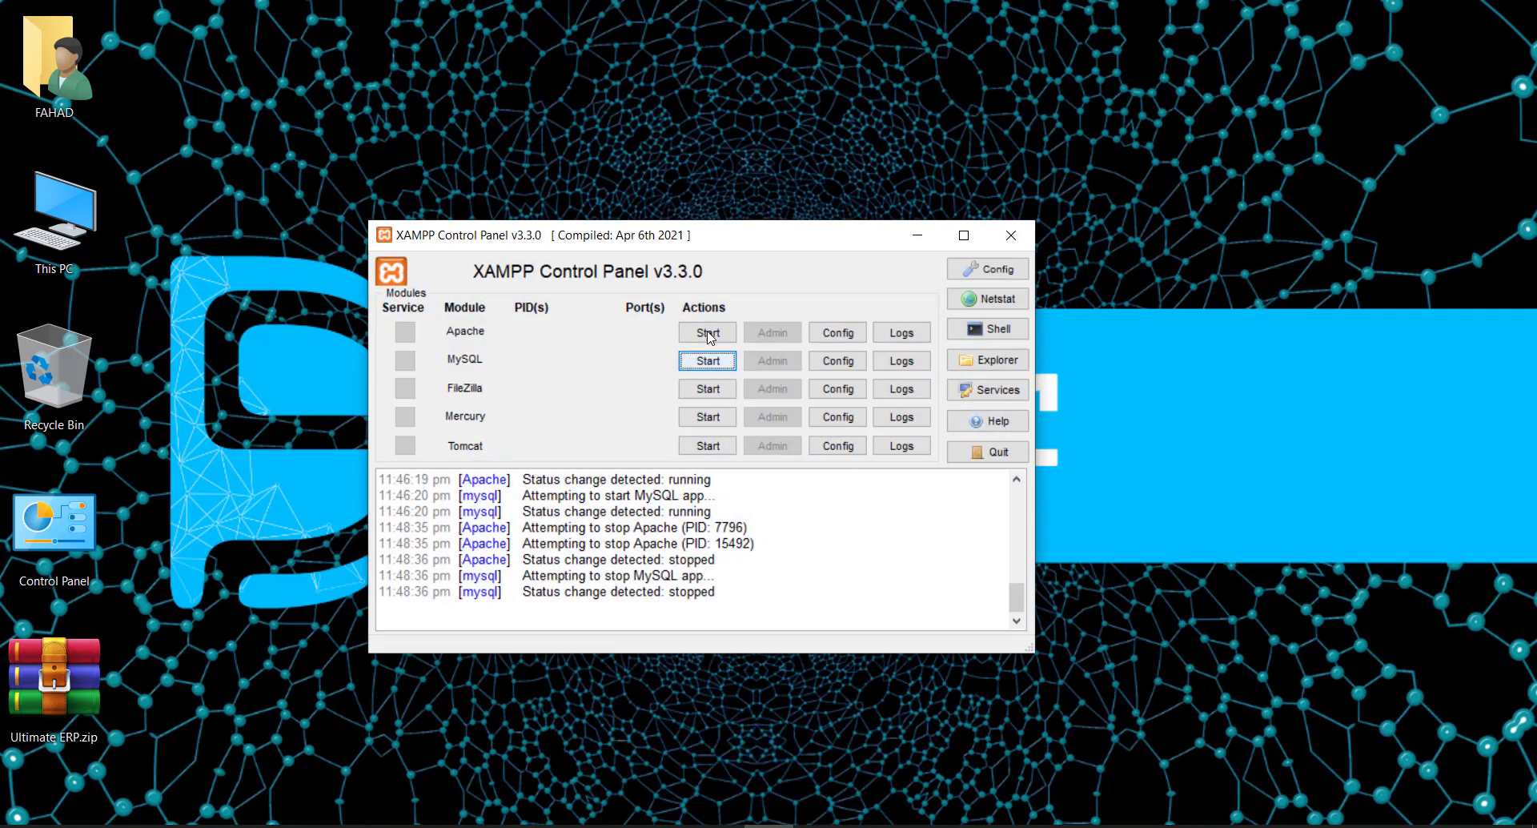
- Start the Apache and MySQL servers from the XAMPP Control Panel
drag(731, 241, 657, 249)
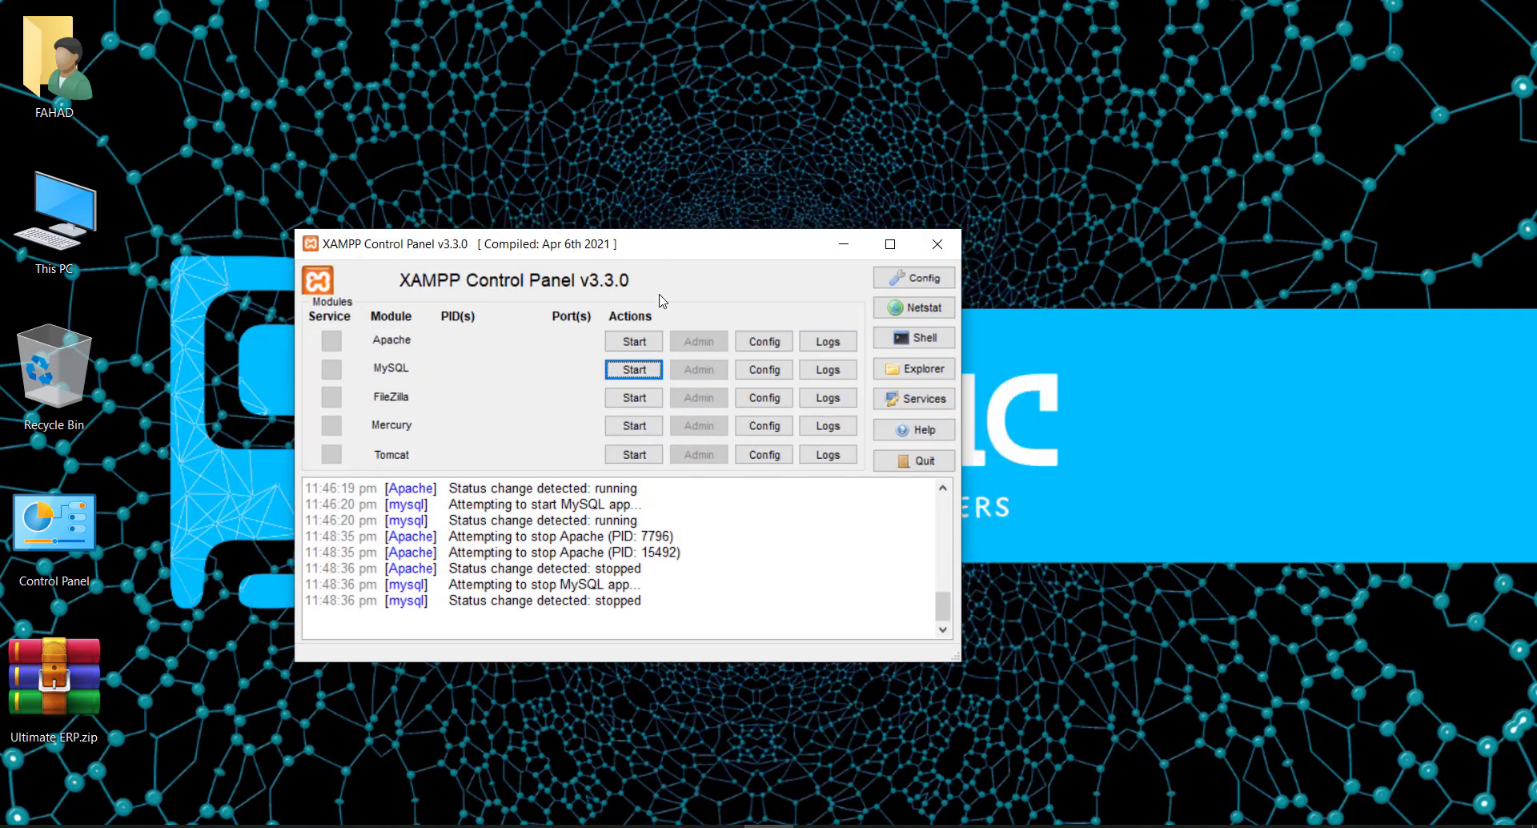
click(635, 342)
click(634, 369)
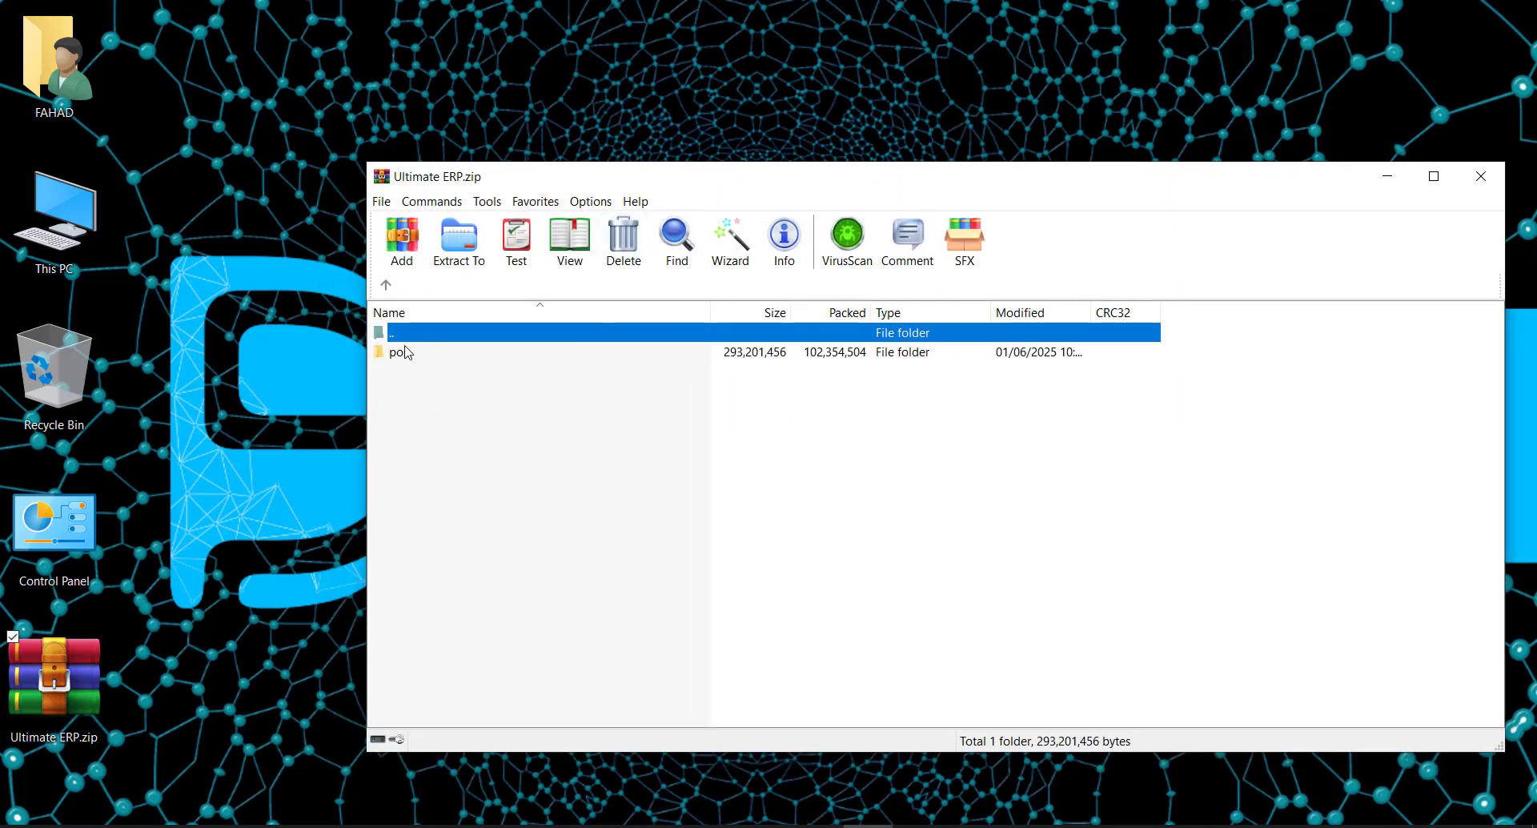
- Inspect the pos folder inside Ultimate ERP.zip, then return to the archive's top level
double_click(407, 353)
scroll(413, 468, down, 1)
scroll(414, 472, up, 1)
scroll(413, 473, down, 3)
scroll(413, 473, up, 3)
scroll(414, 472, down, 3)
scroll(414, 472, up, 3)
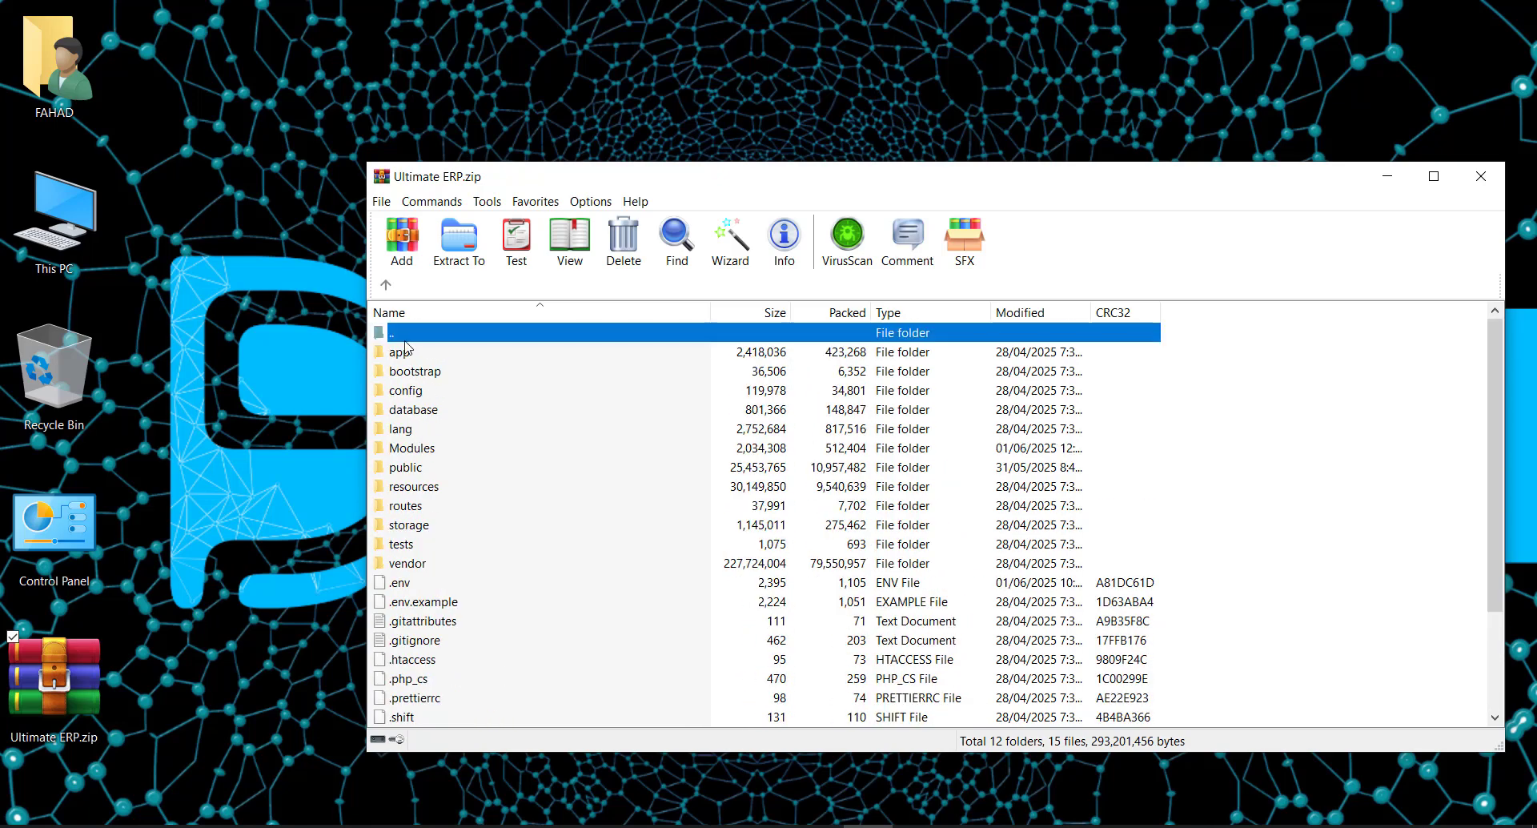
click(386, 284)
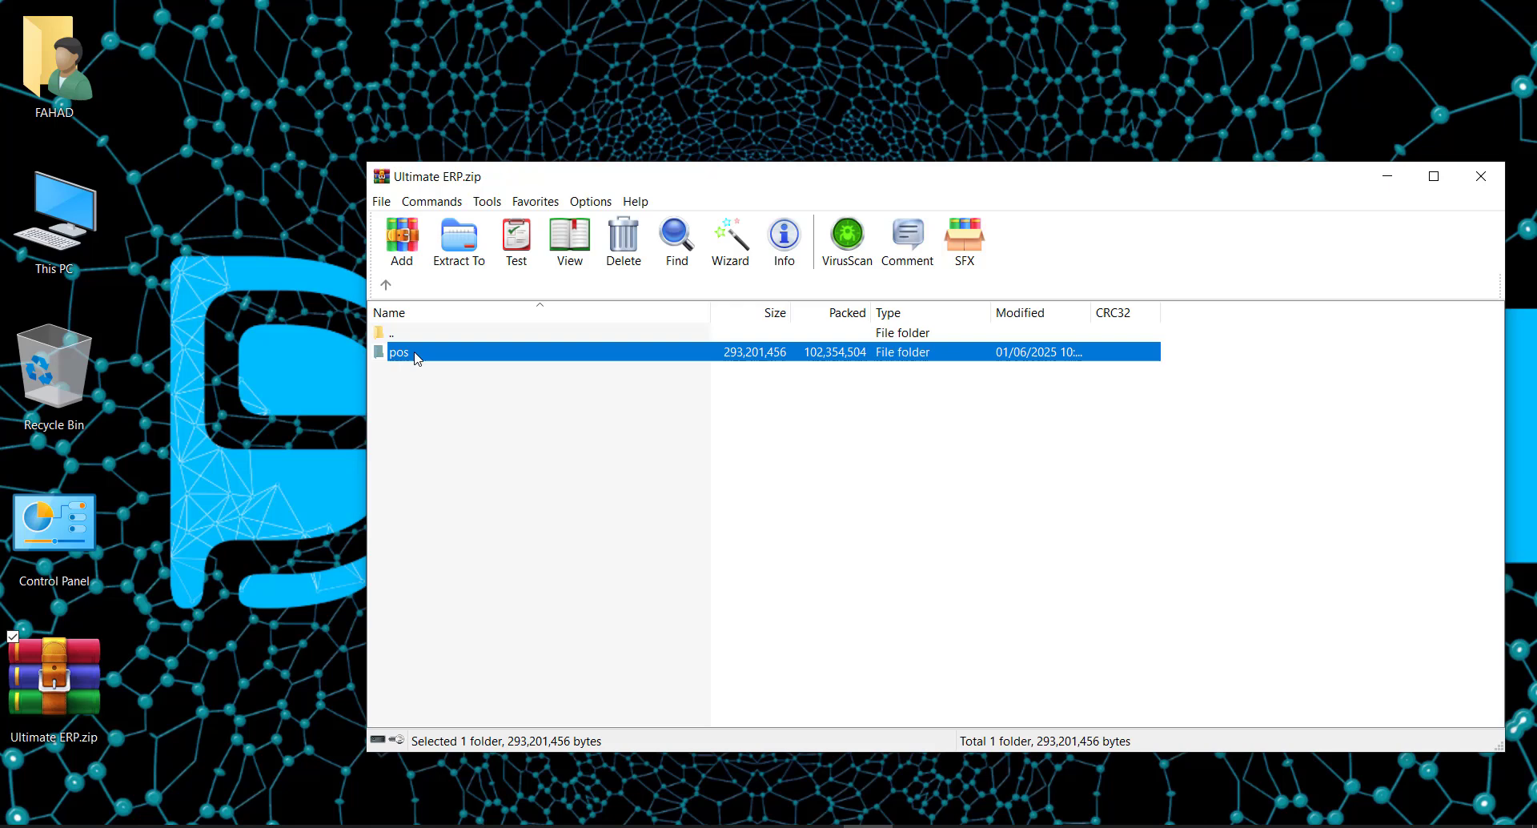
- Point the Extract To destination at C:\xampp\htdocs\pos, then cancel without extracting
click(459, 240)
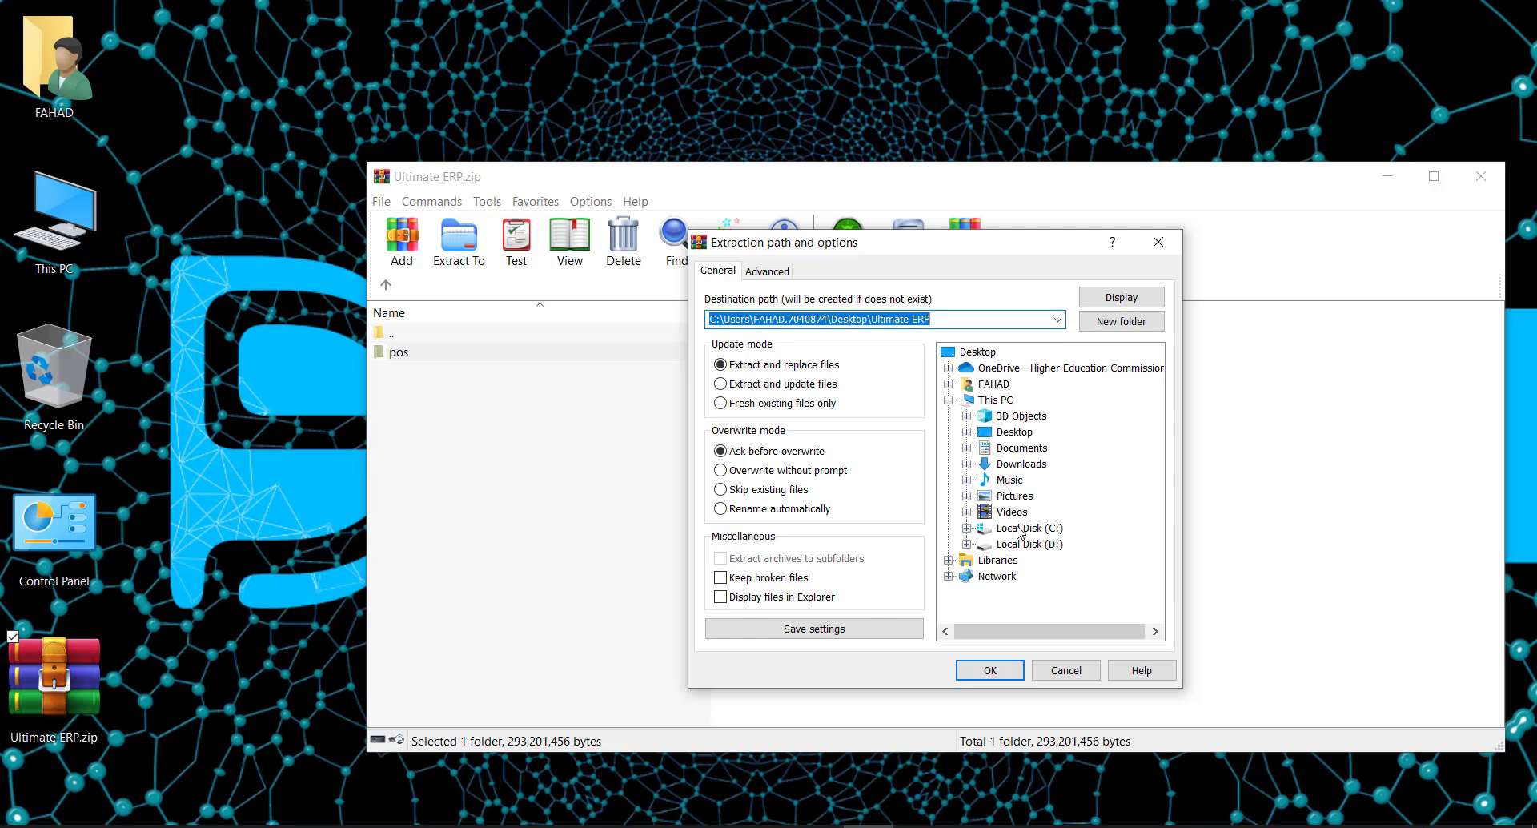
click(1018, 528)
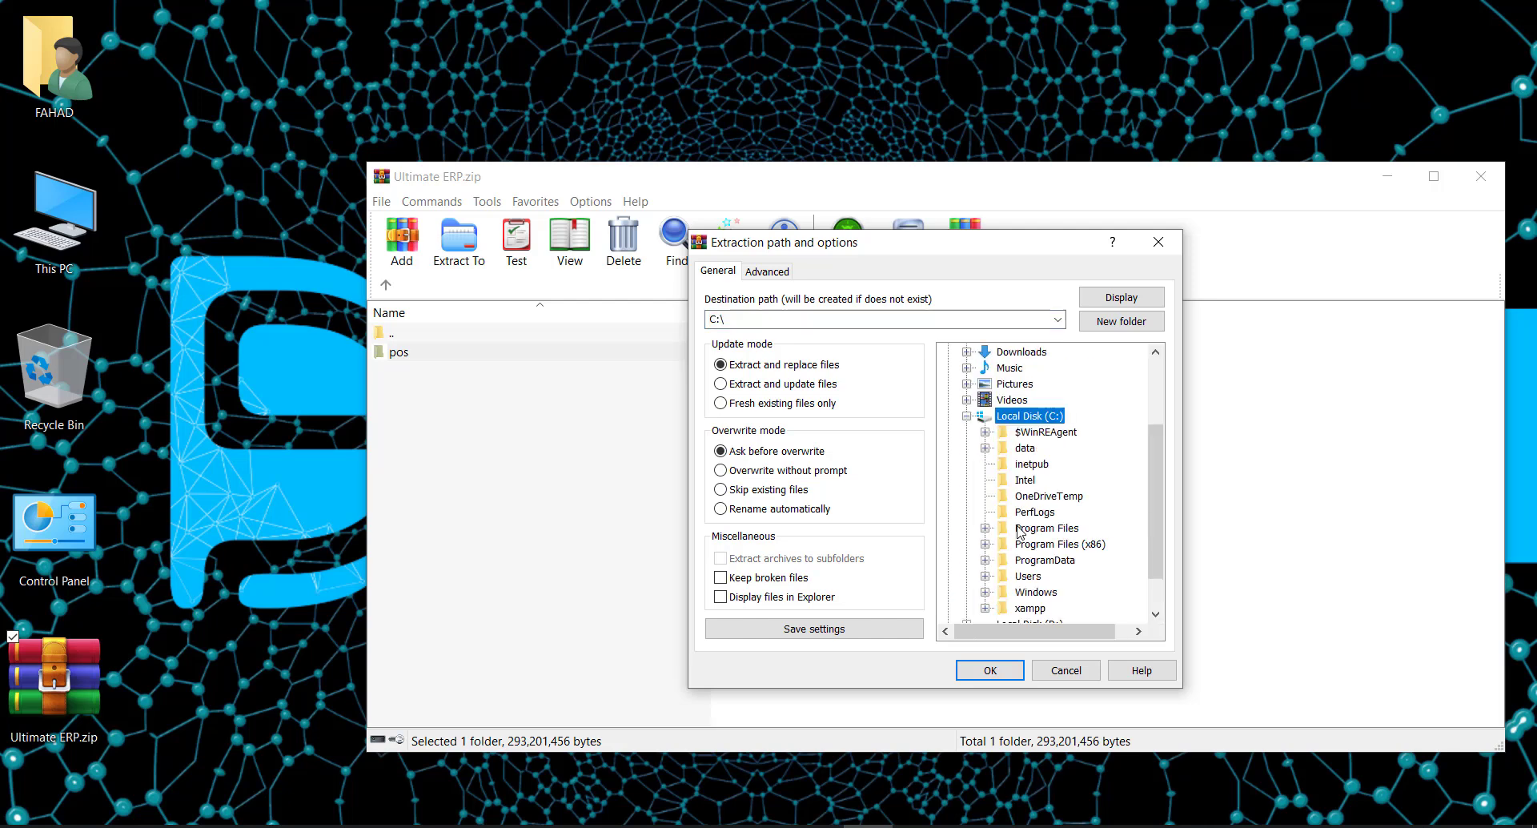
click(1030, 608)
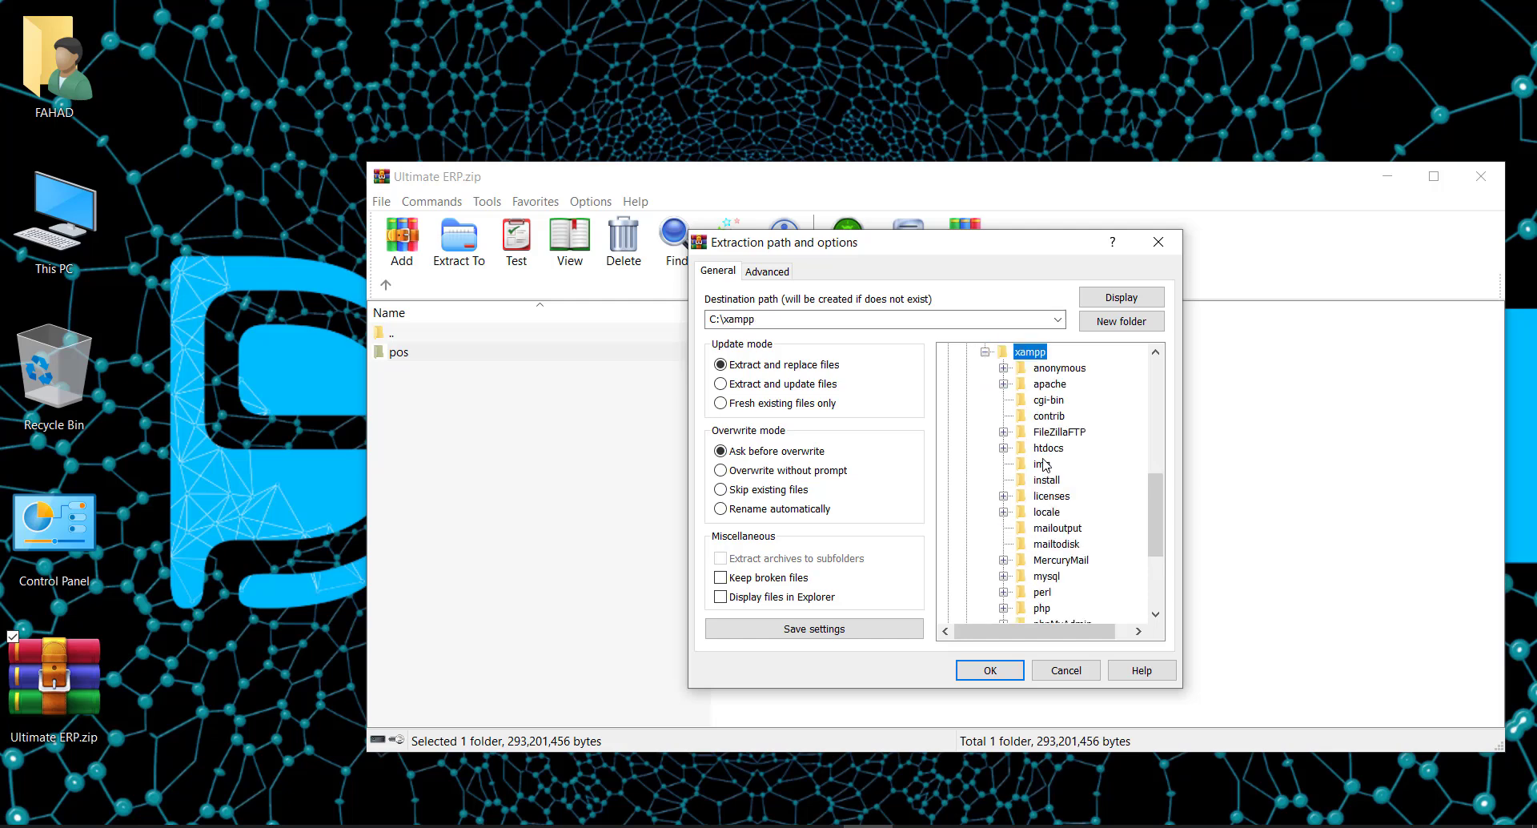
click(1044, 450)
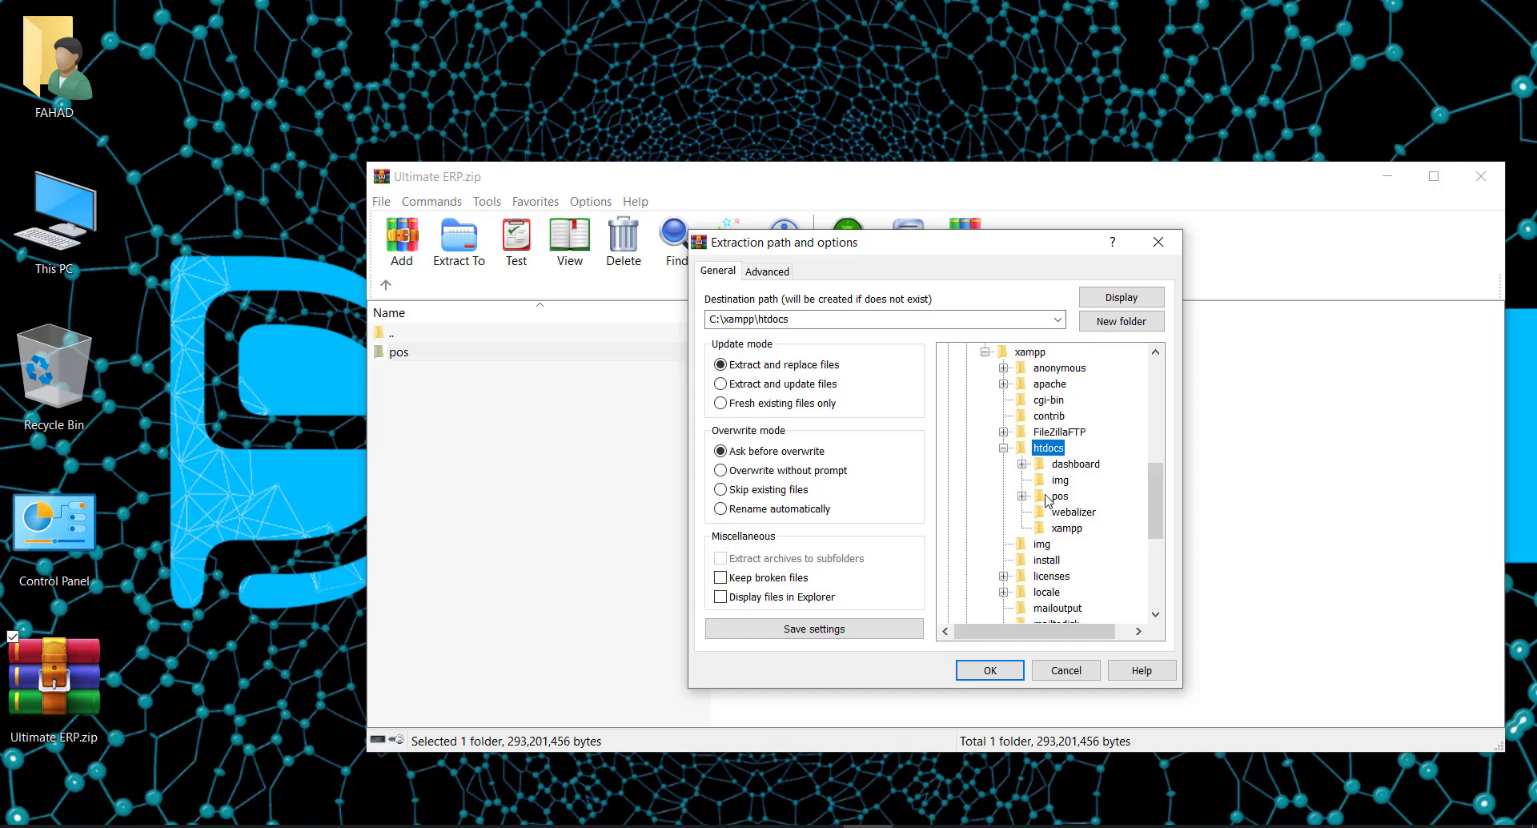
click(1049, 497)
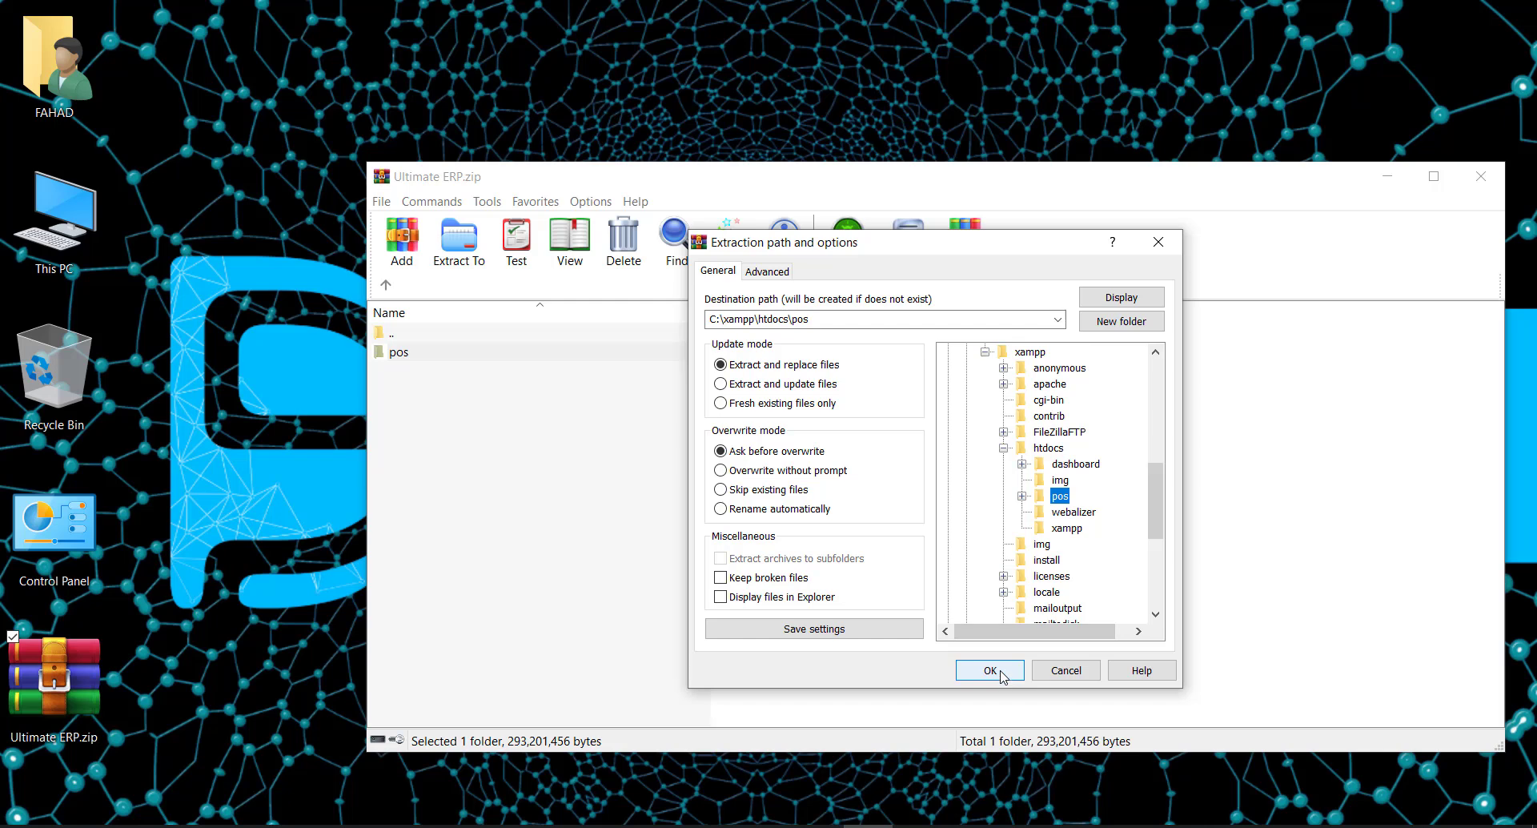
click(1050, 672)
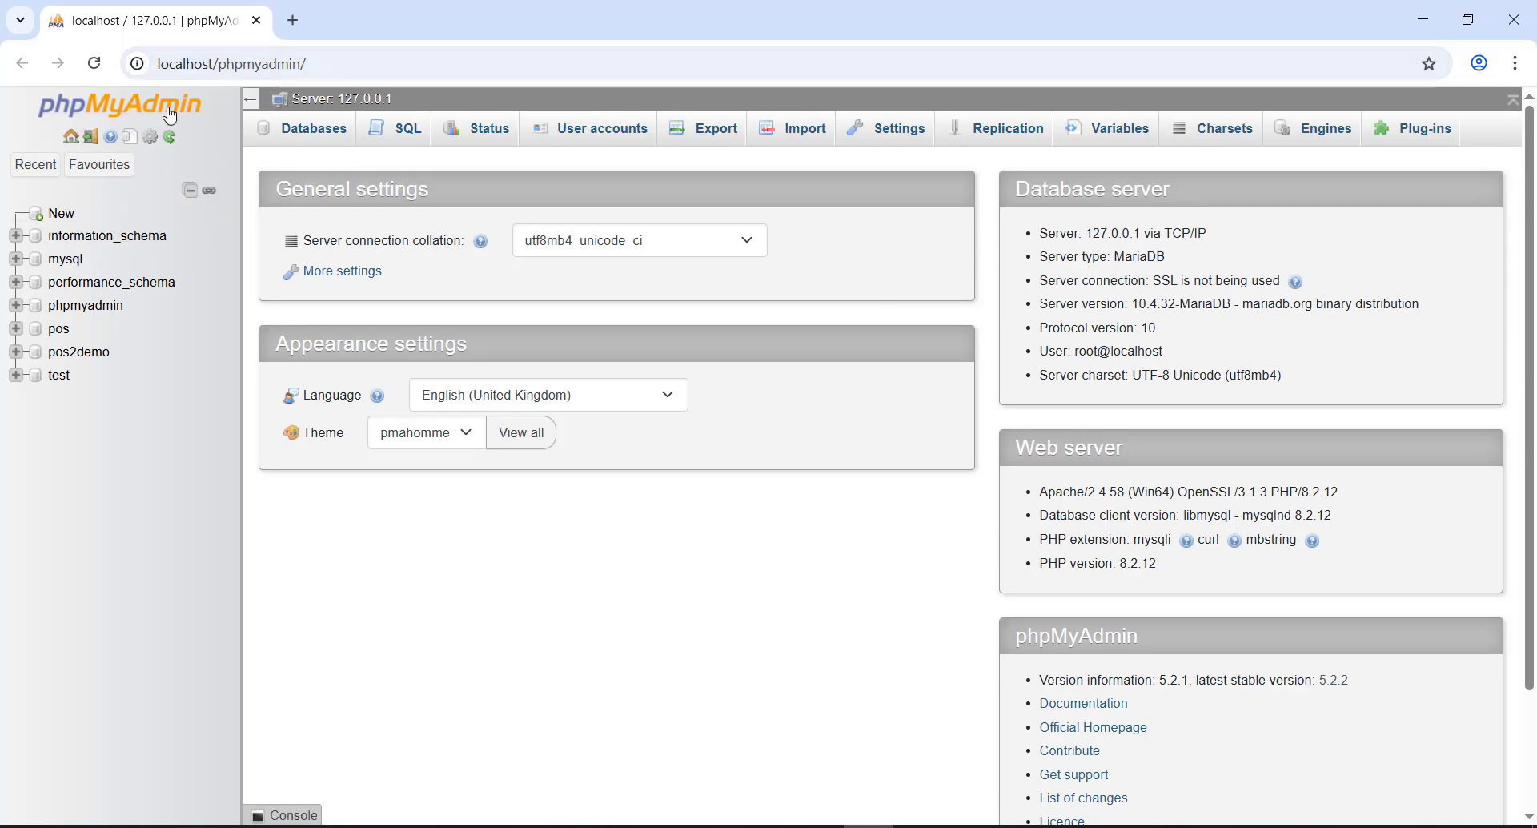
- Create a new empty database named smartpos from phpMyAdmin's New page
click(90, 167)
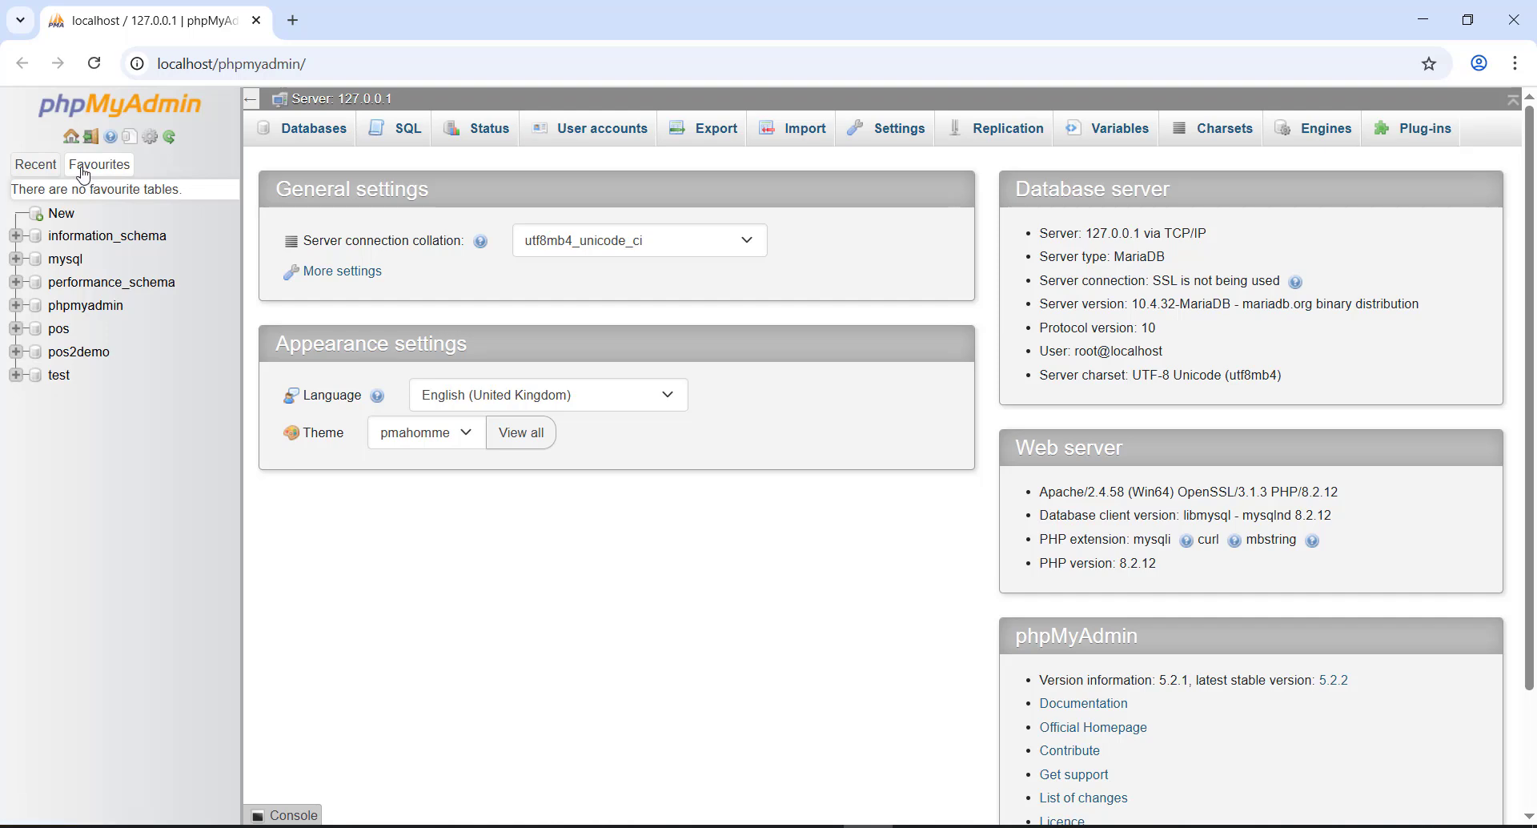
click(80, 166)
click(65, 215)
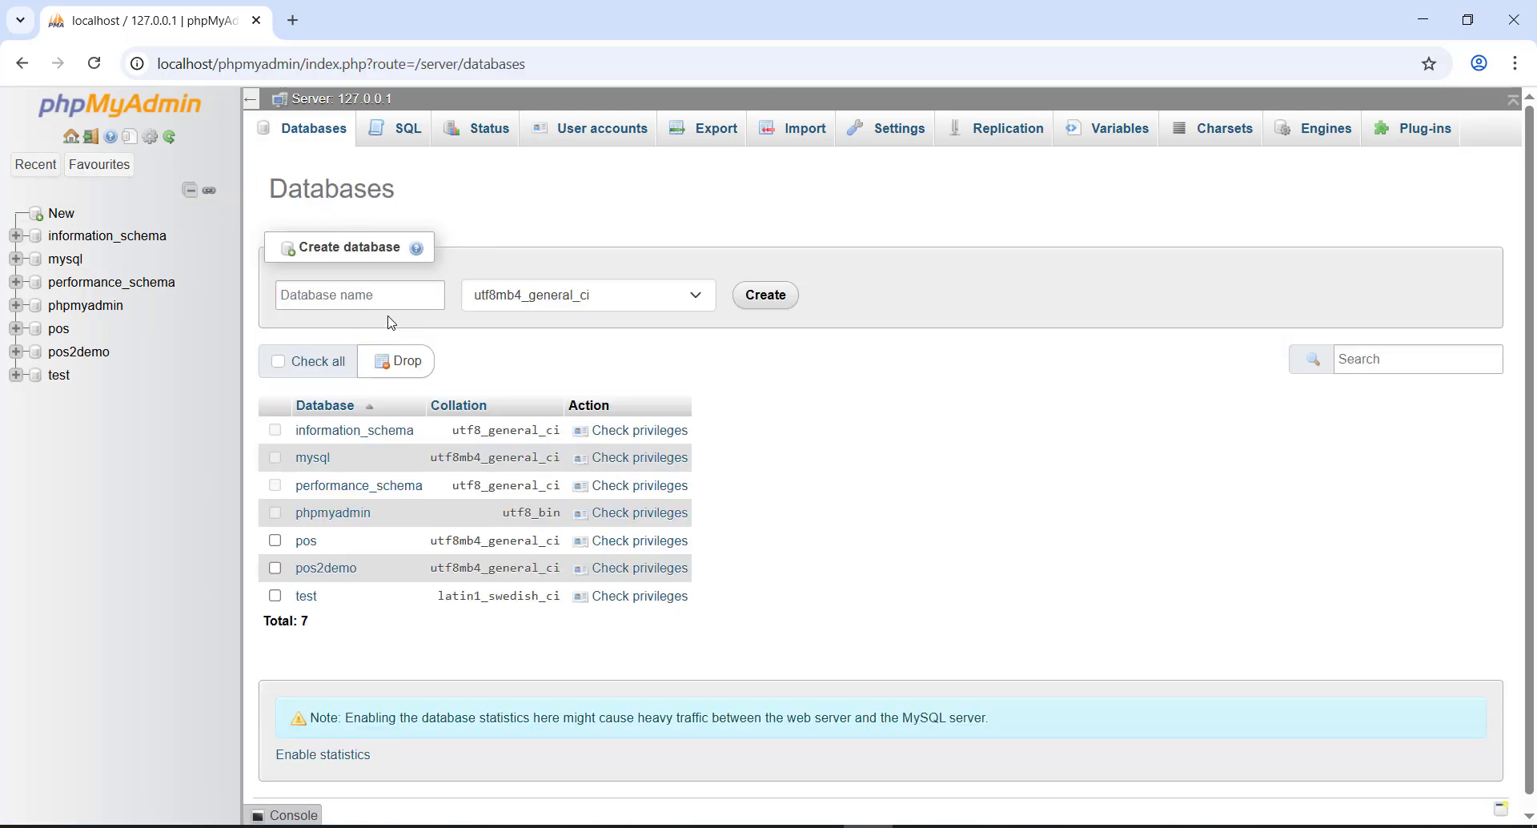
click(360, 298)
text(p)
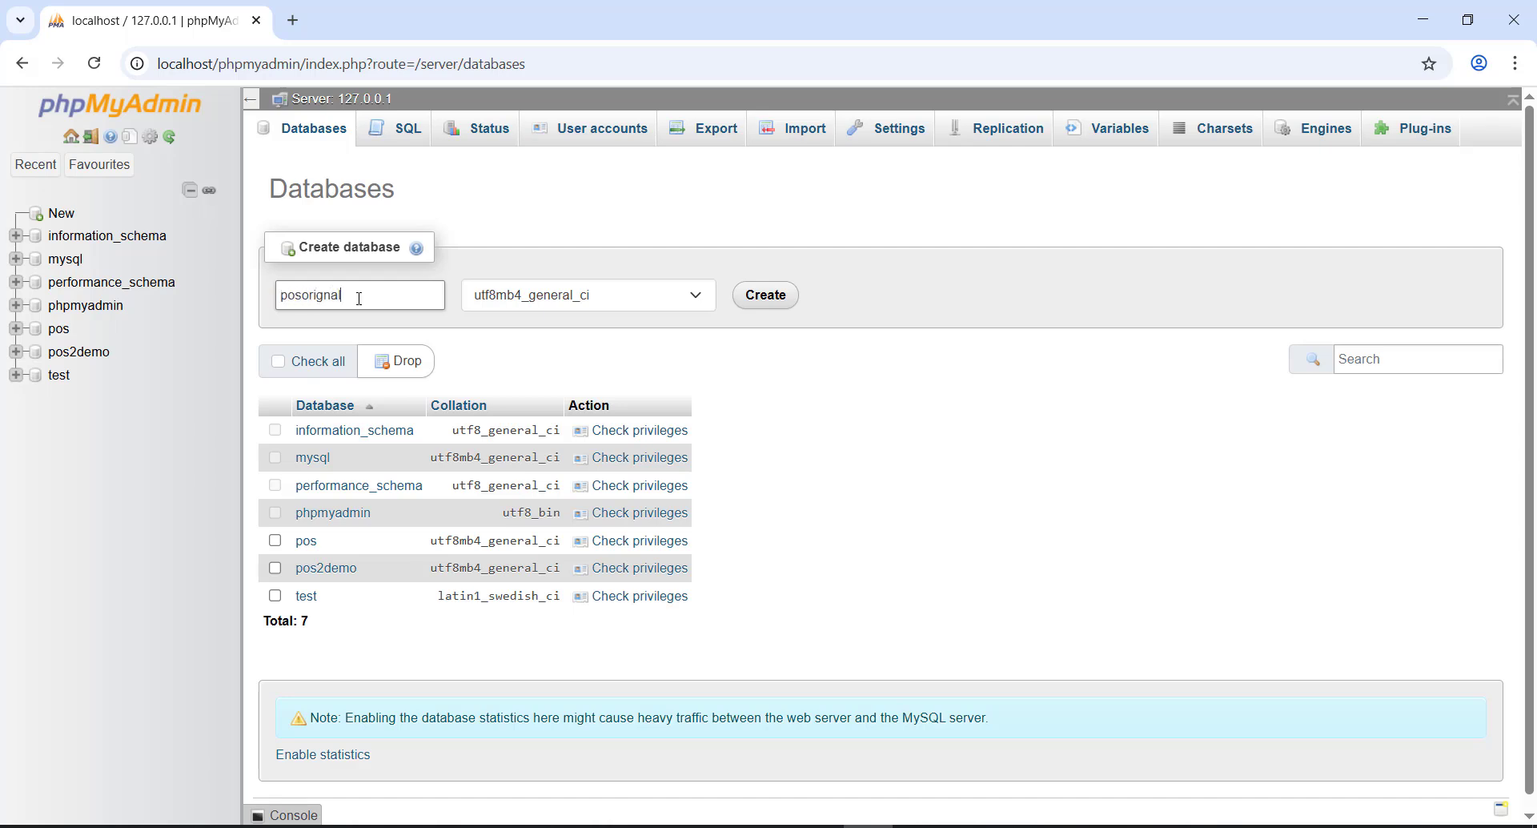
key(BackSpace)
key(BackSpace)
key(BackSpace)
key(BackSpace)
key(BackSpace)
key(BackSpace)
key(BackSpace)
key(BackSpace)
key(BackSpace)
text(sm)
double_click(359, 299)
click(775, 306)
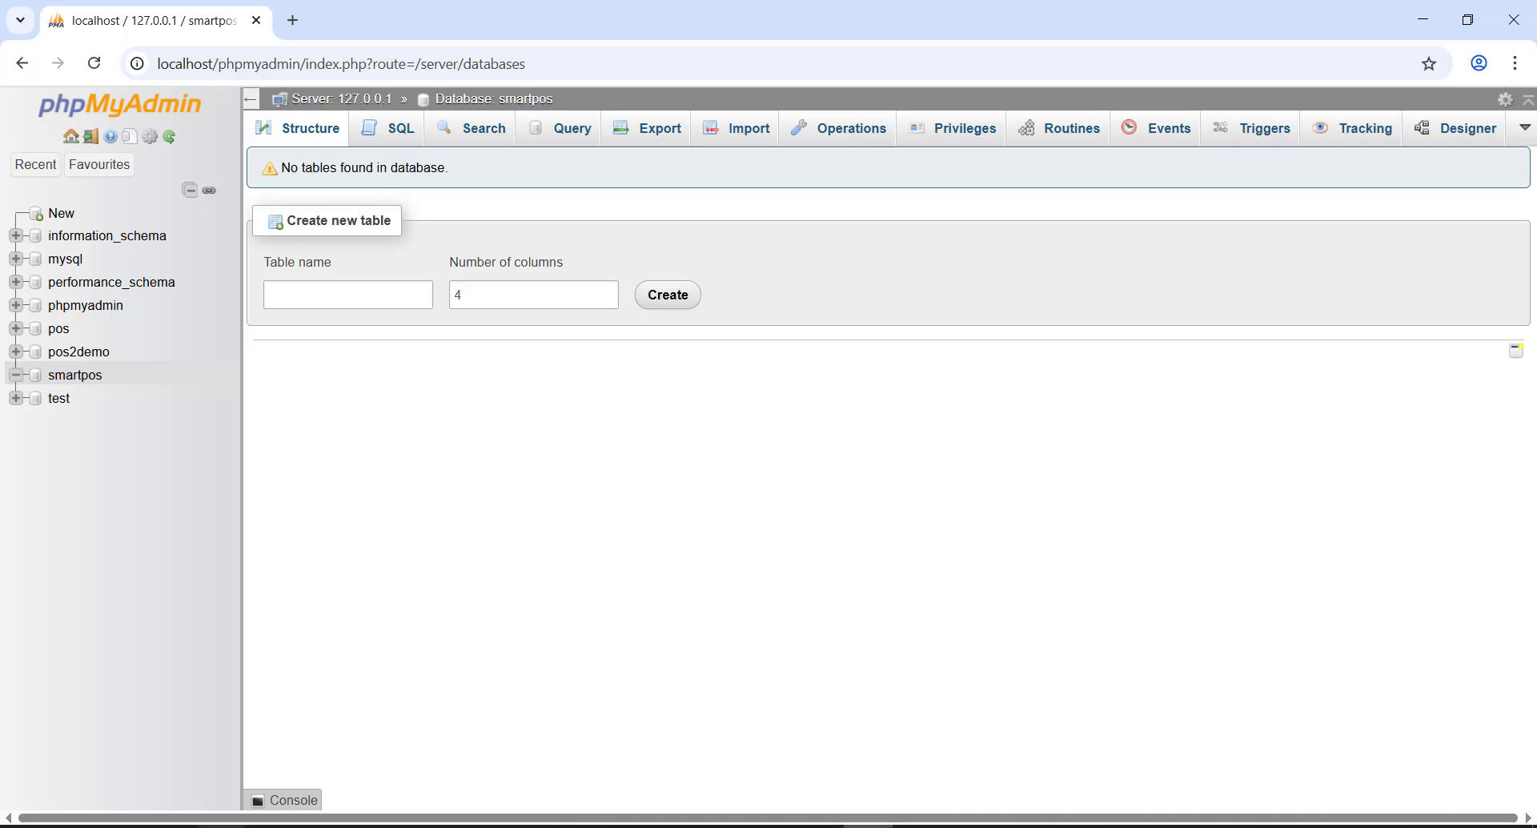
- Close the unrelated folder window and minimize the browser
mouse_move(227, 825)
click(280, 756)
click(1367, 40)
click(1423, 19)
- Browse This PC > C: > xampp > htdocs to confirm the pos folder, then close it
double_click(22, 211)
double_click(469, 453)
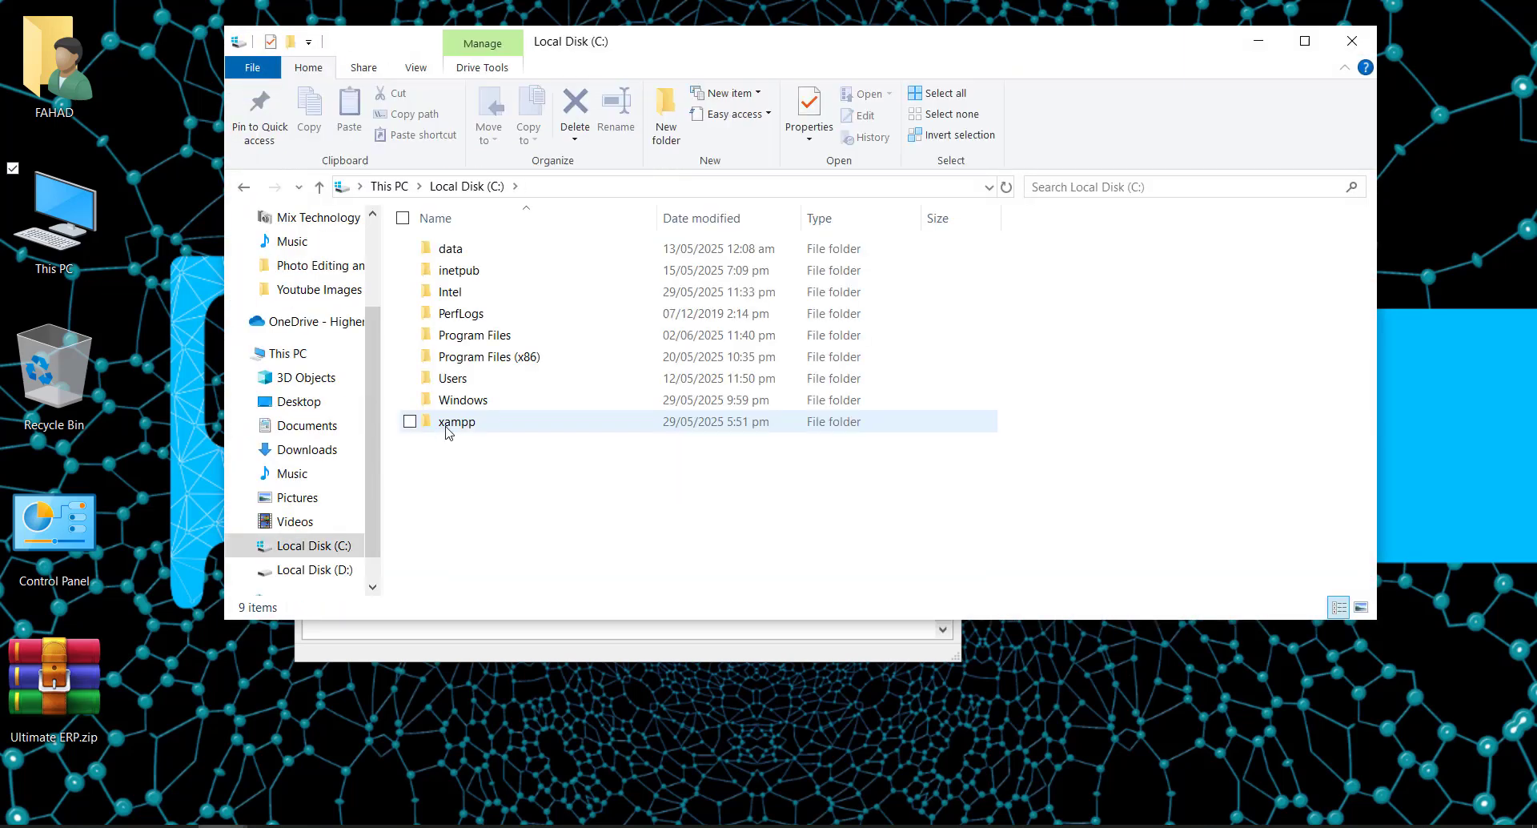
double_click(455, 420)
double_click(461, 355)
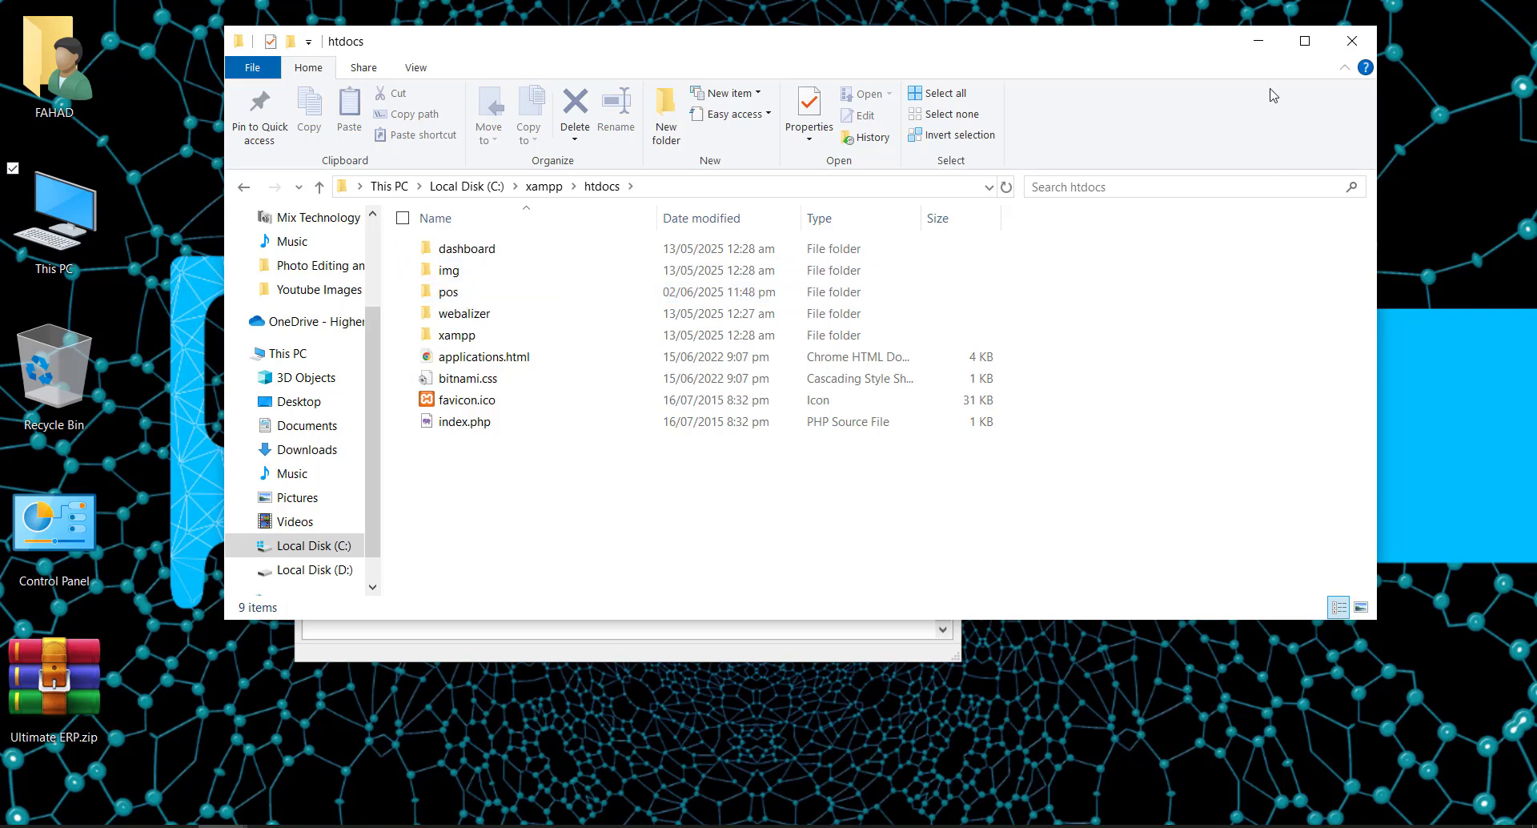
click(1351, 41)
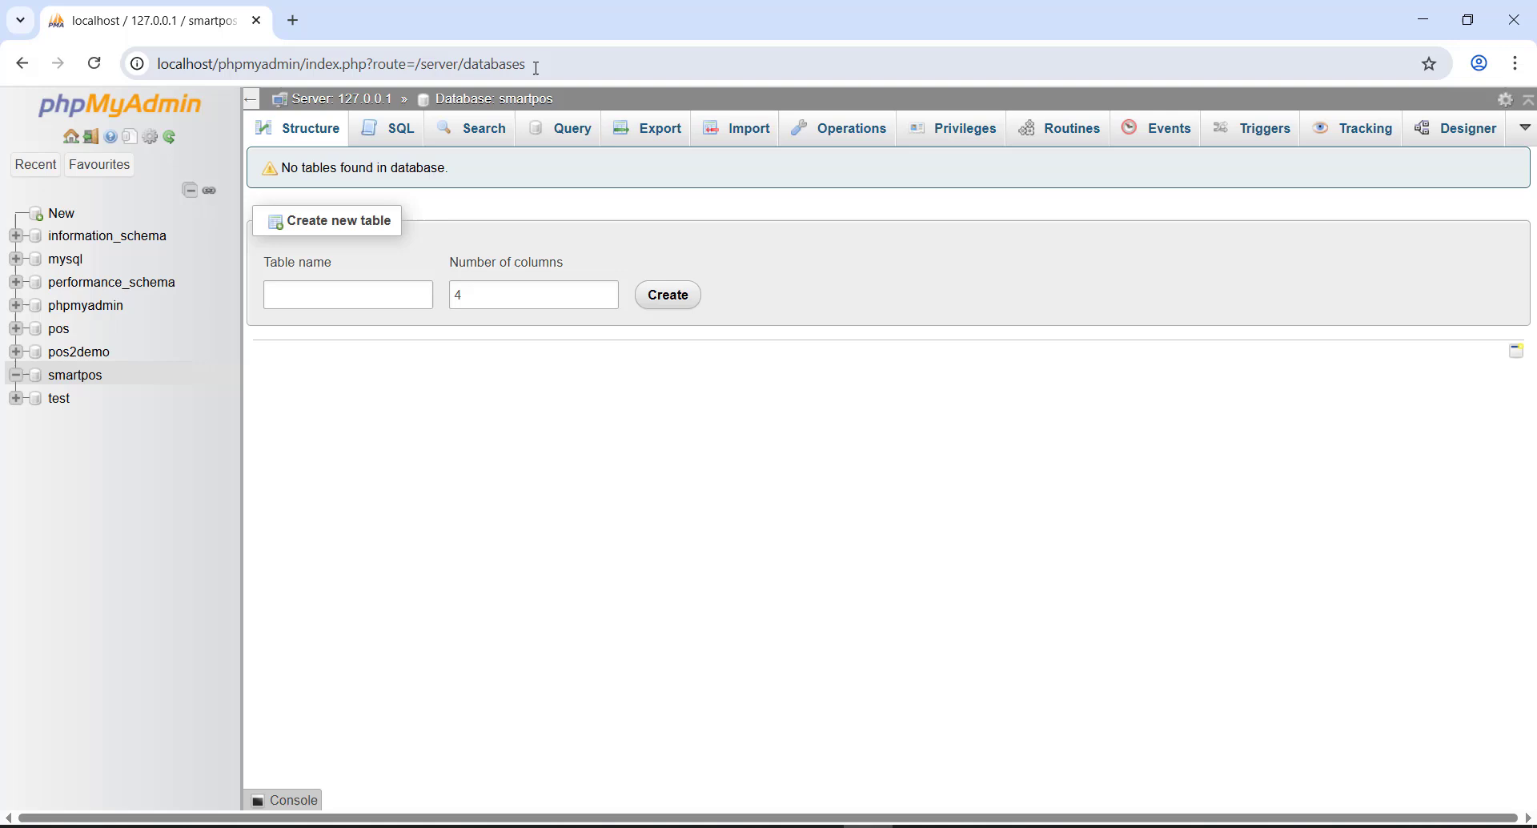
- Load the installer at localhost/pos/install in the browser
drag(534, 64, 225, 79)
key(BackSpace)
text(pos/install)
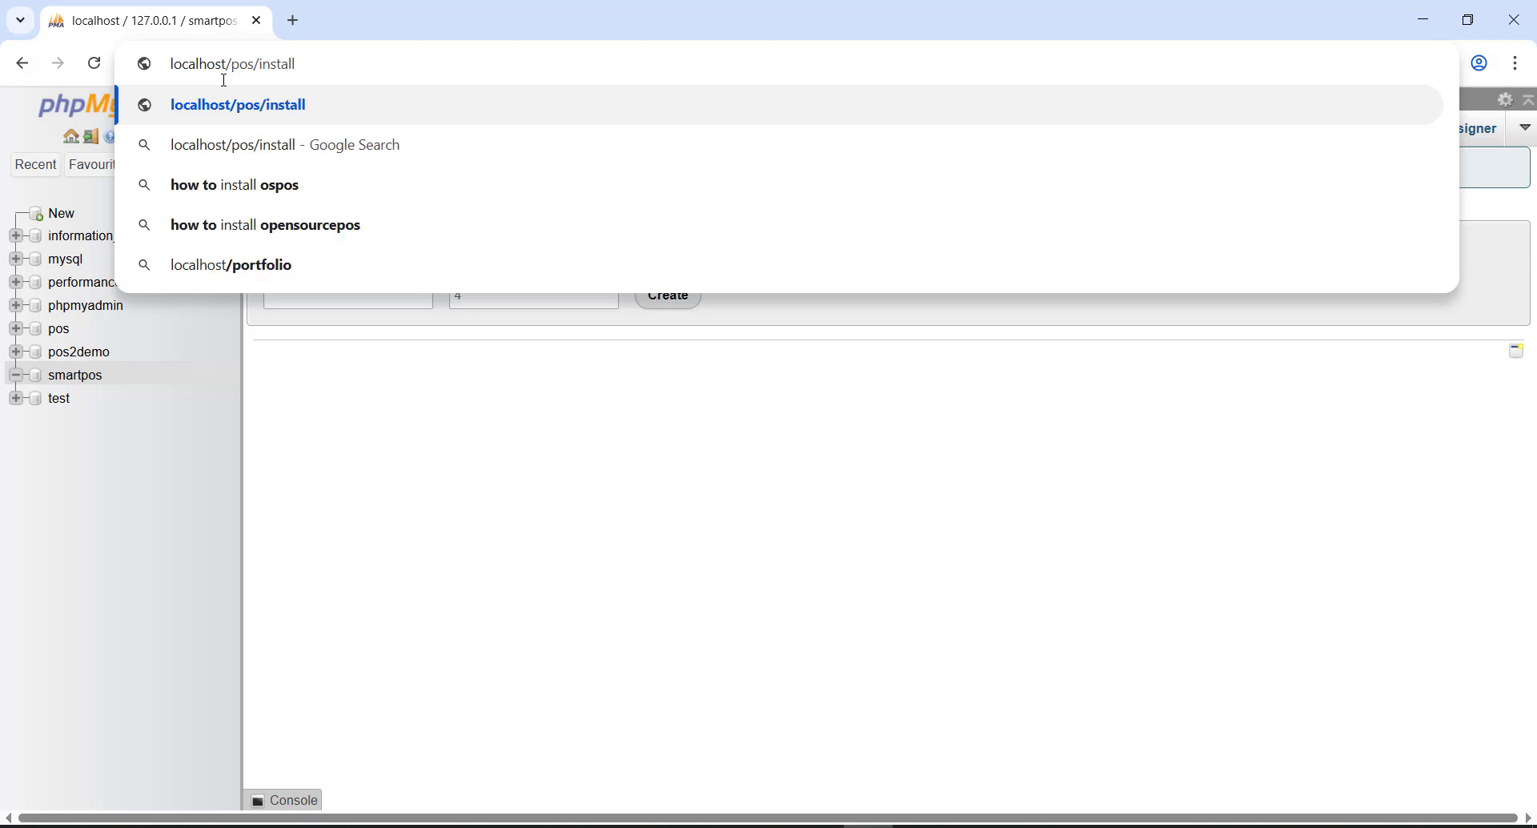
key(Return)
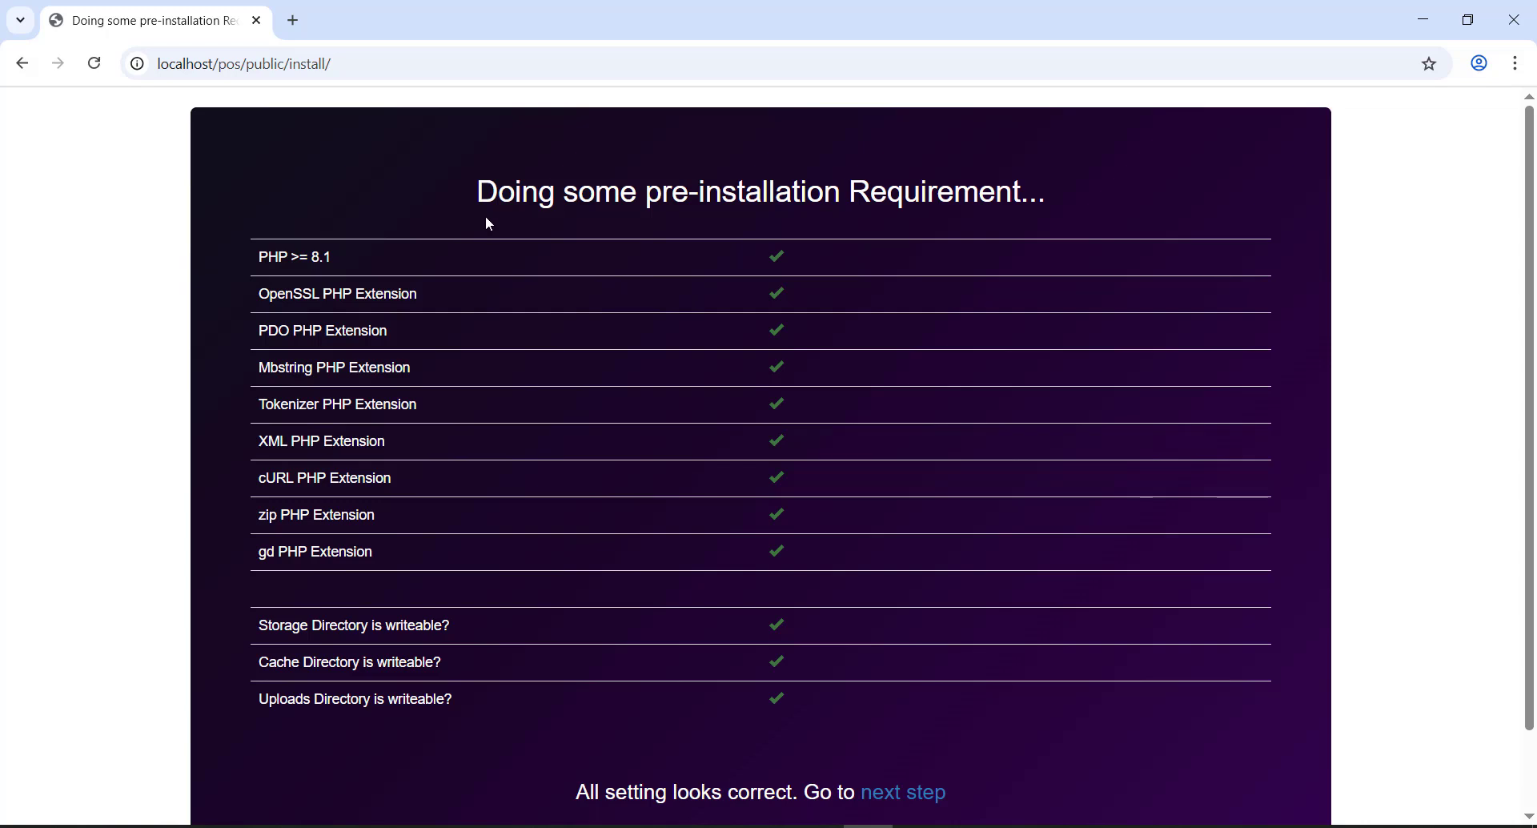
- Review the passing requirement checks and continue to the Welcome to POS Installation page
scroll(486, 221, down, 2)
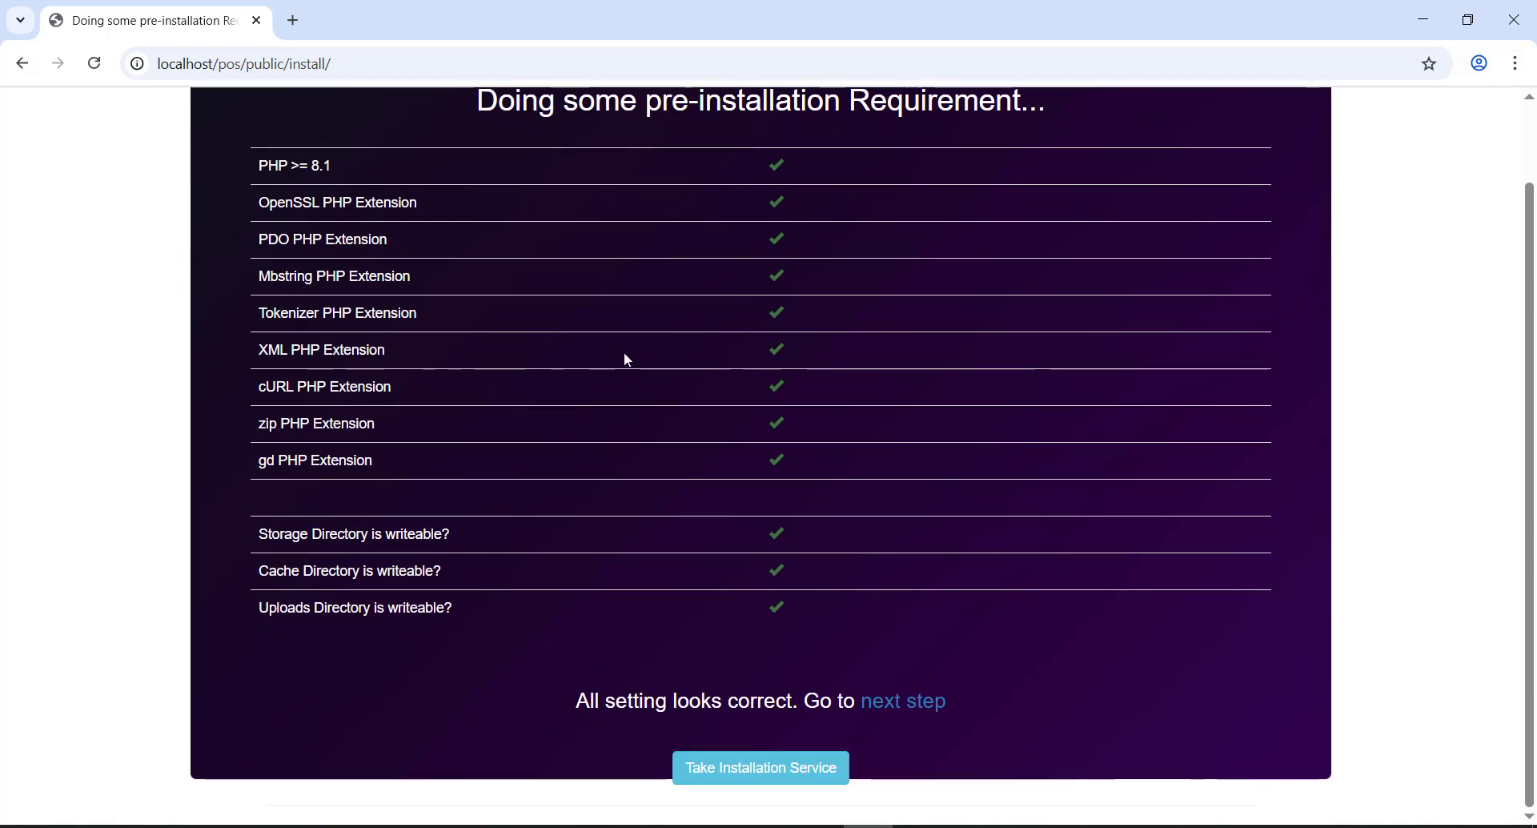
scroll(627, 358, up, 2)
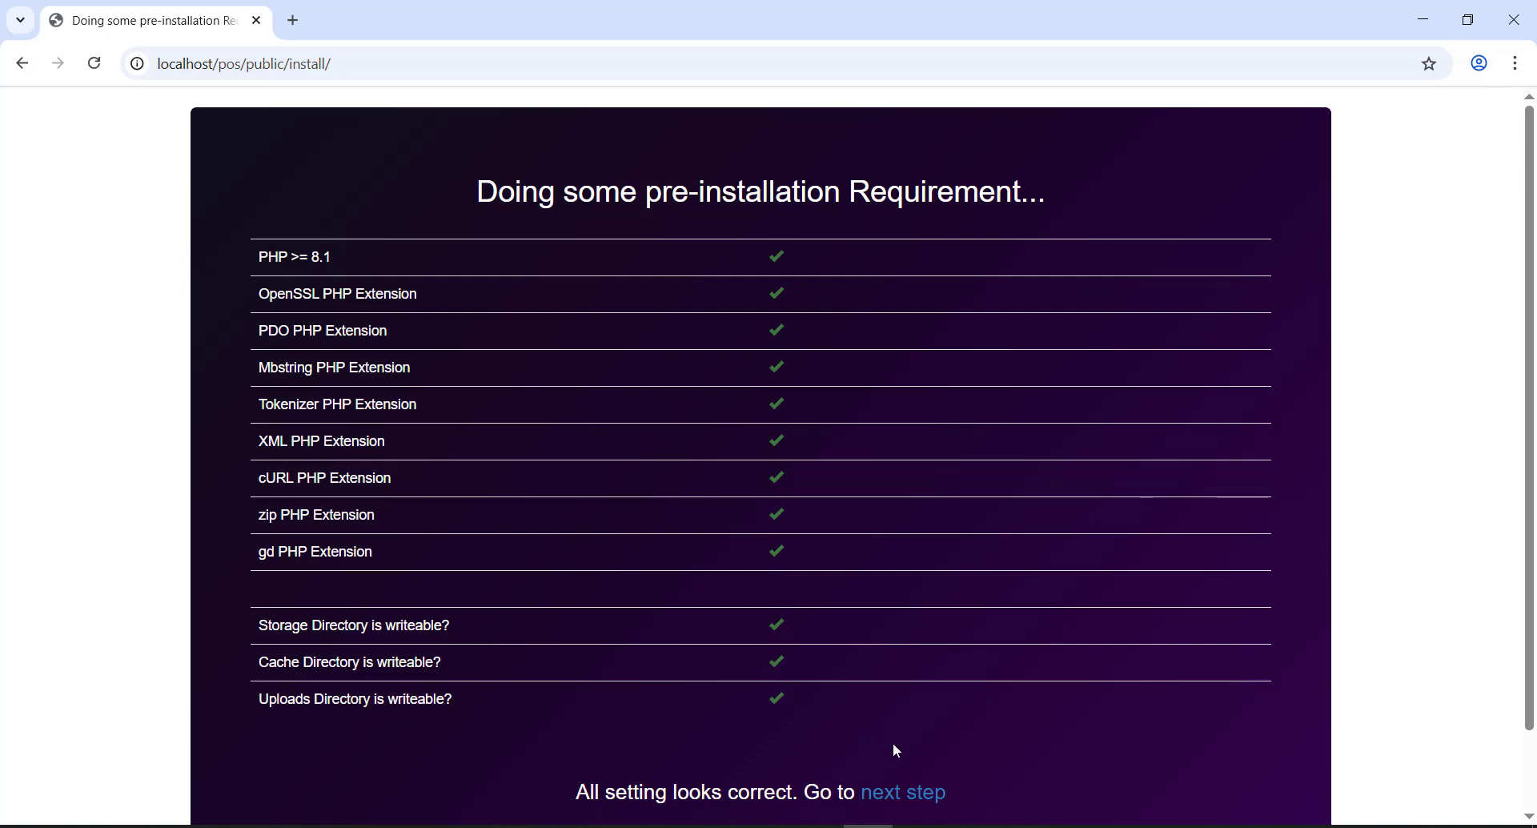
scroll(896, 744, down, 2)
click(913, 709)
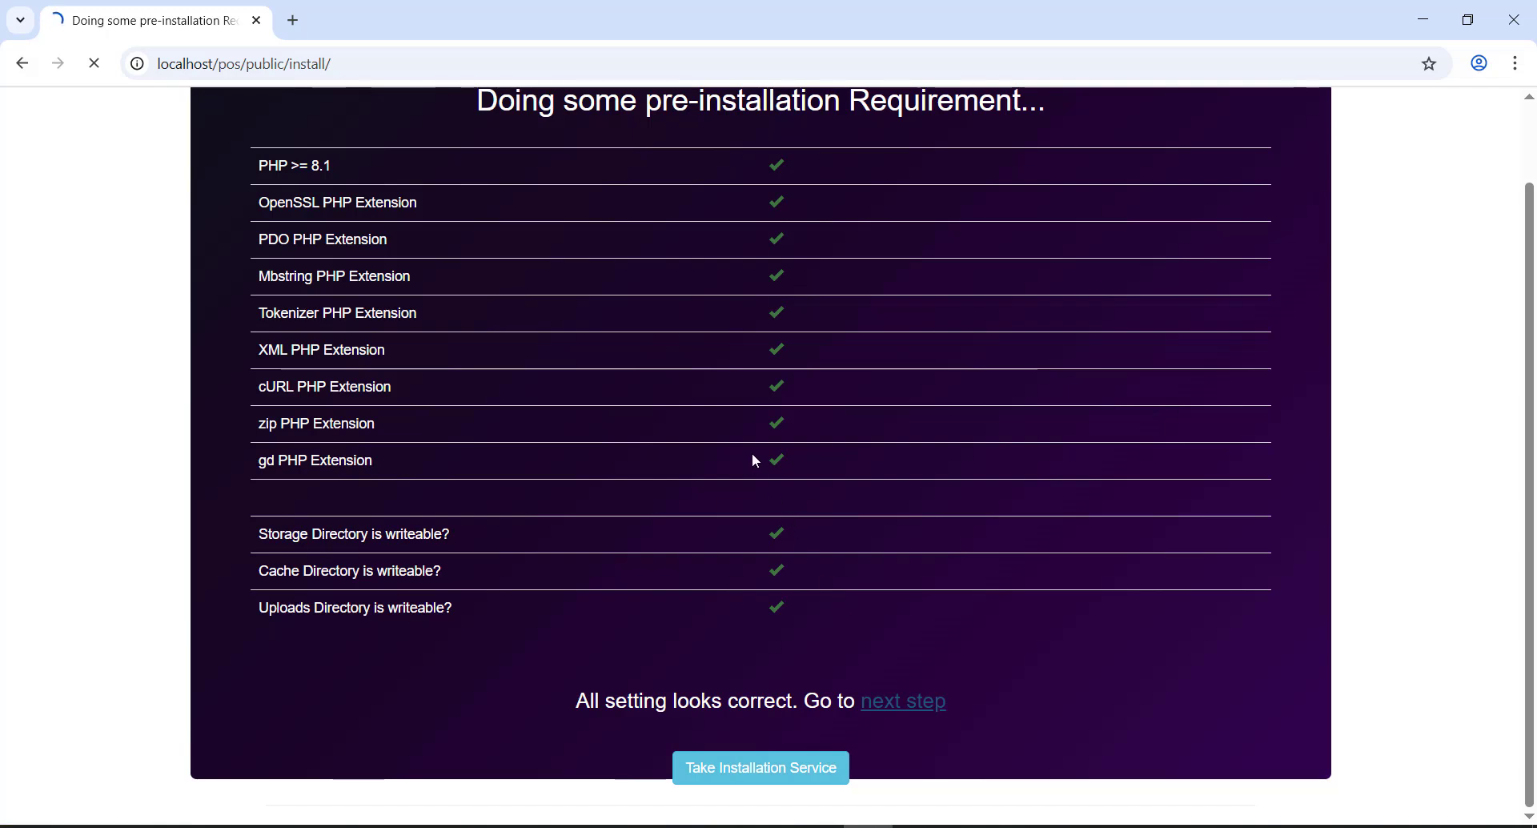
scroll(839, 475, down, 1)
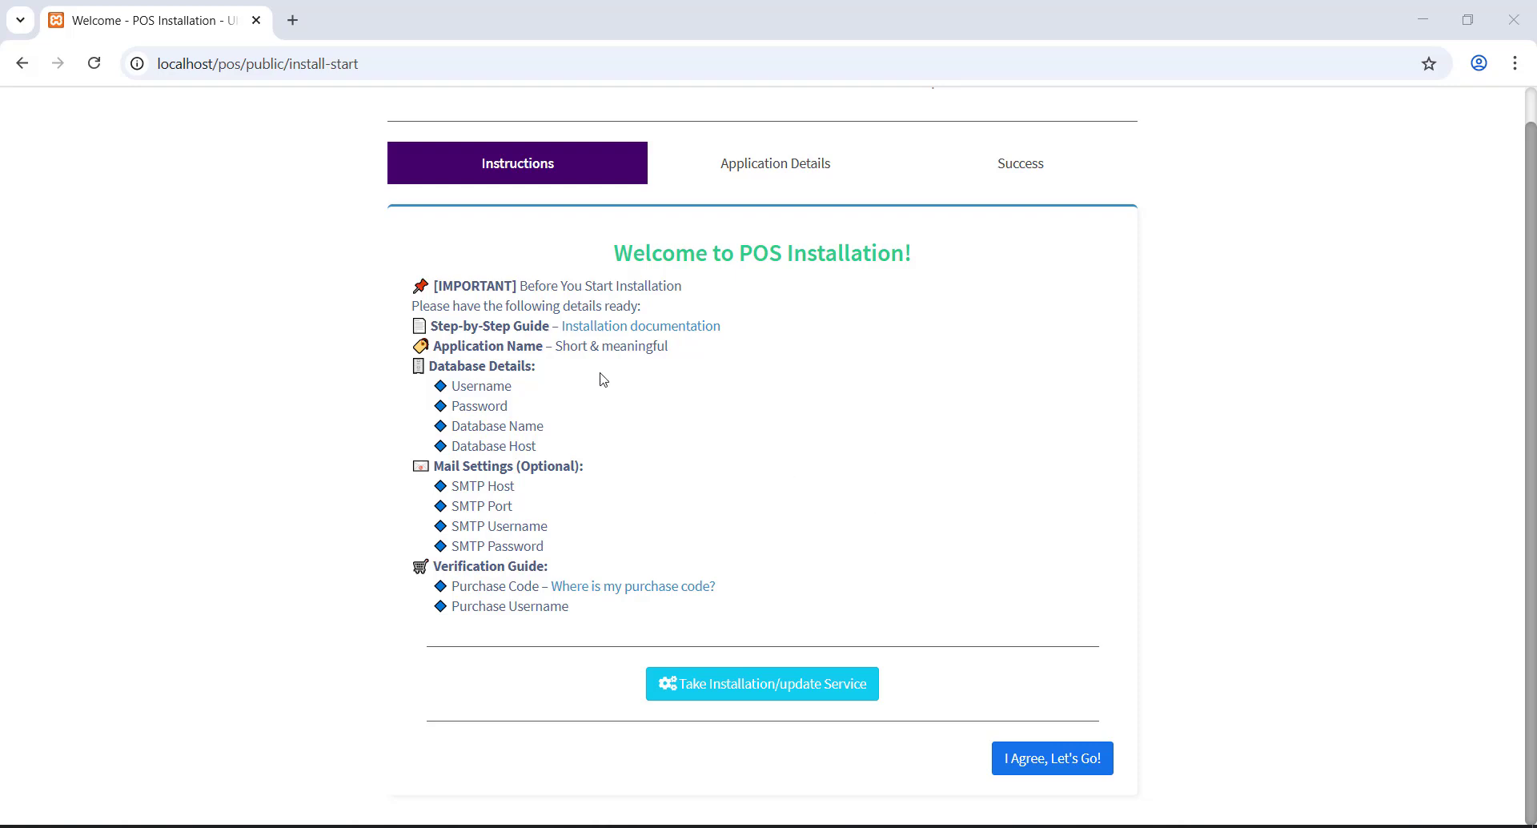
- Read the installation instructions and agree to proceed to Application Details
drag(417, 291, 659, 484)
click(658, 484)
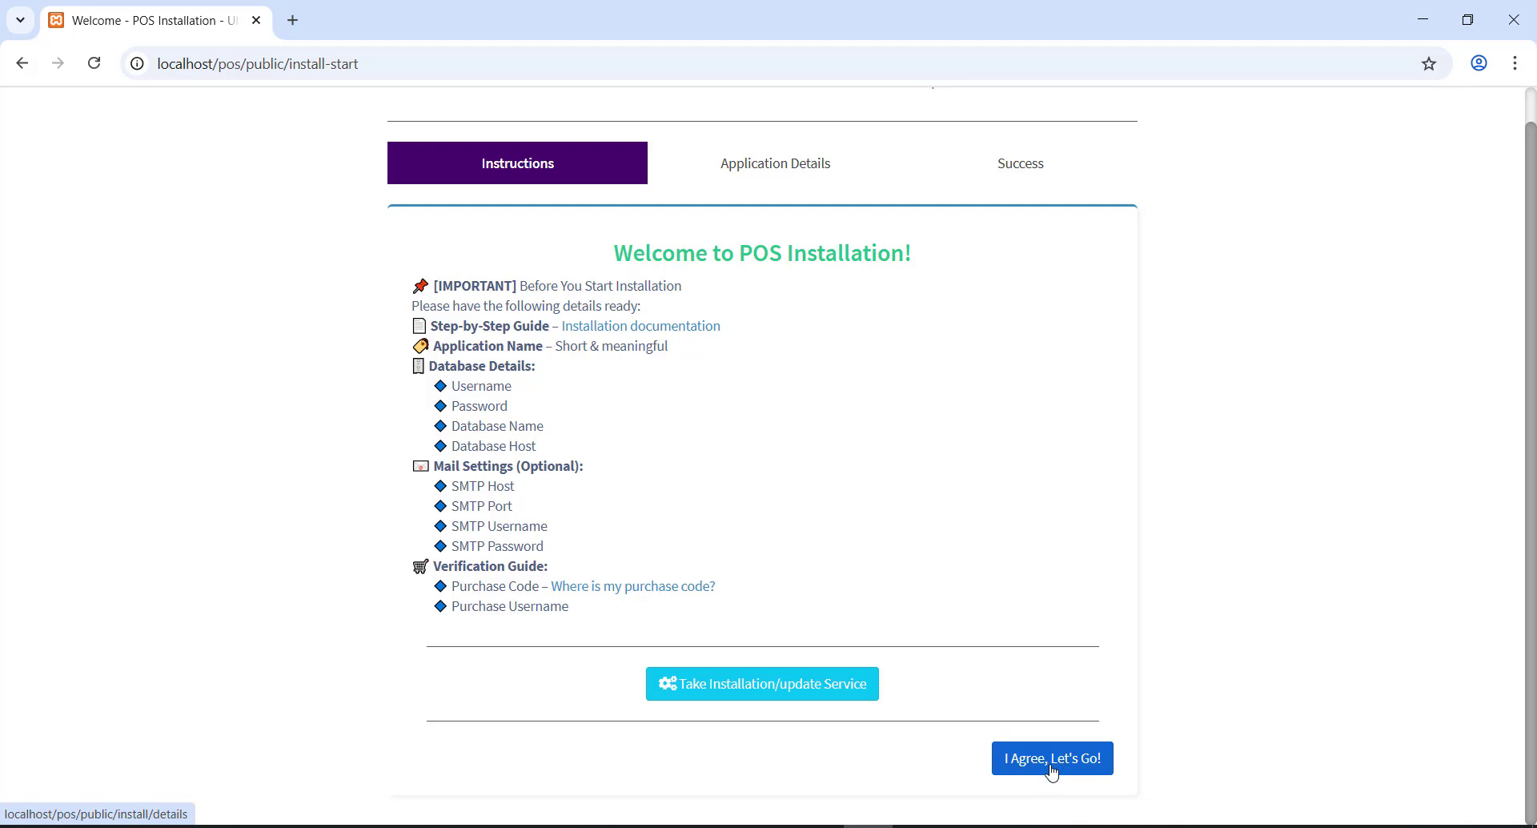
scroll(804, 549, up, 1)
scroll(804, 550, down, 1)
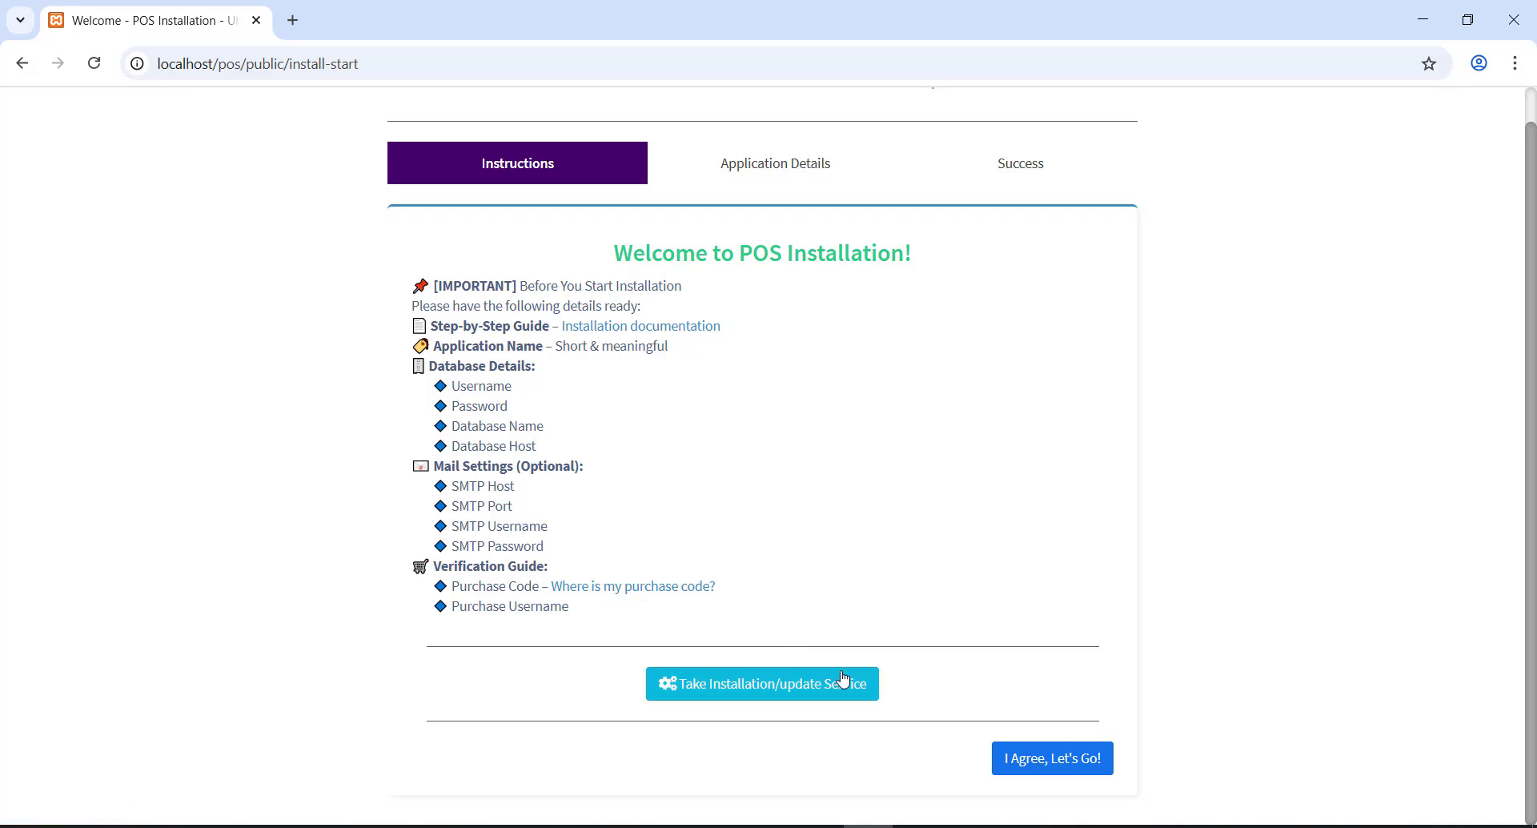
click(1047, 766)
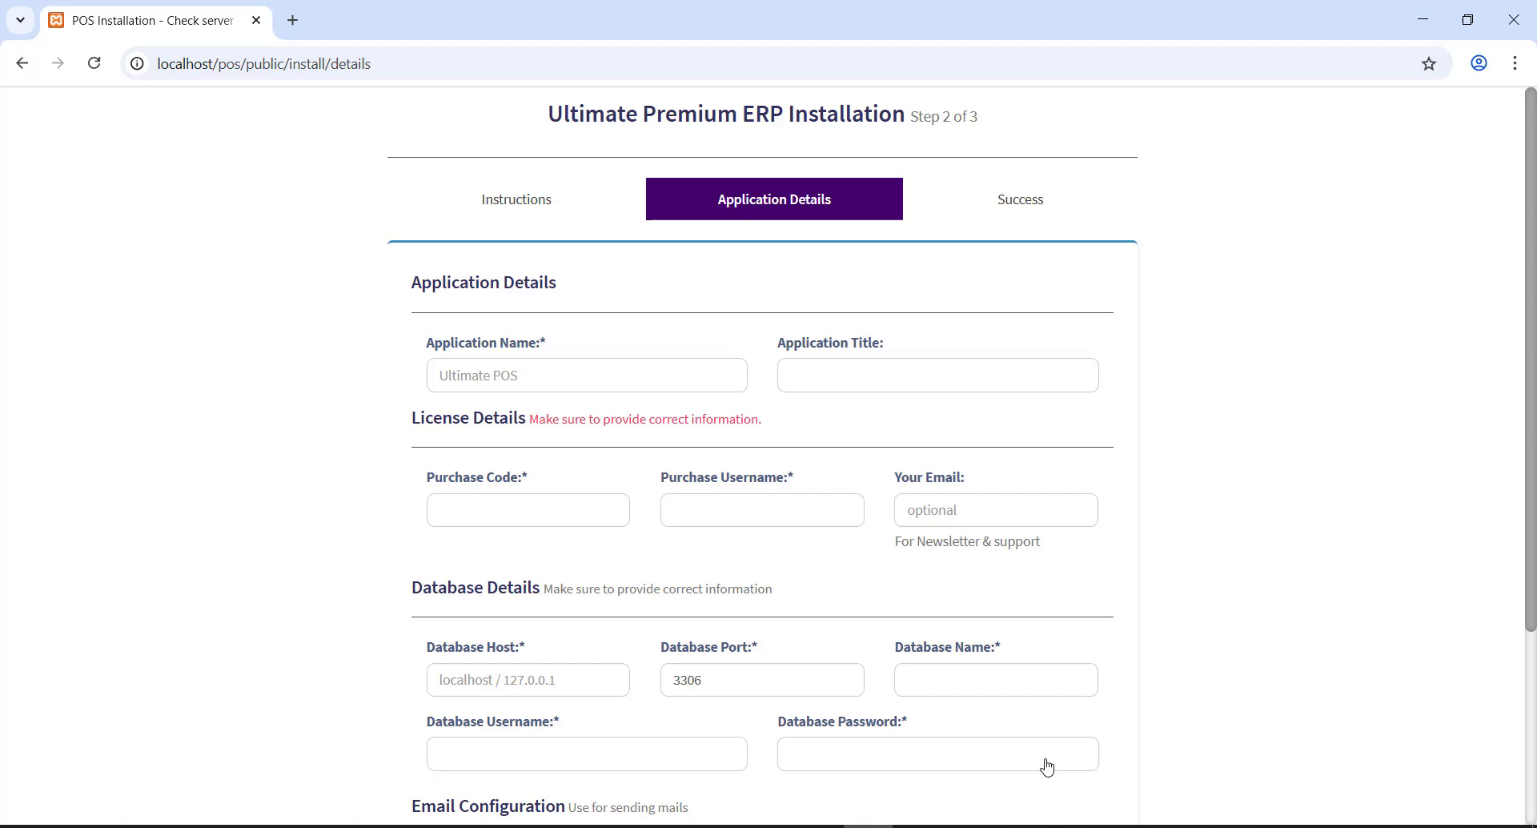
- Enter POS ERP as the application name
click(650, 380)
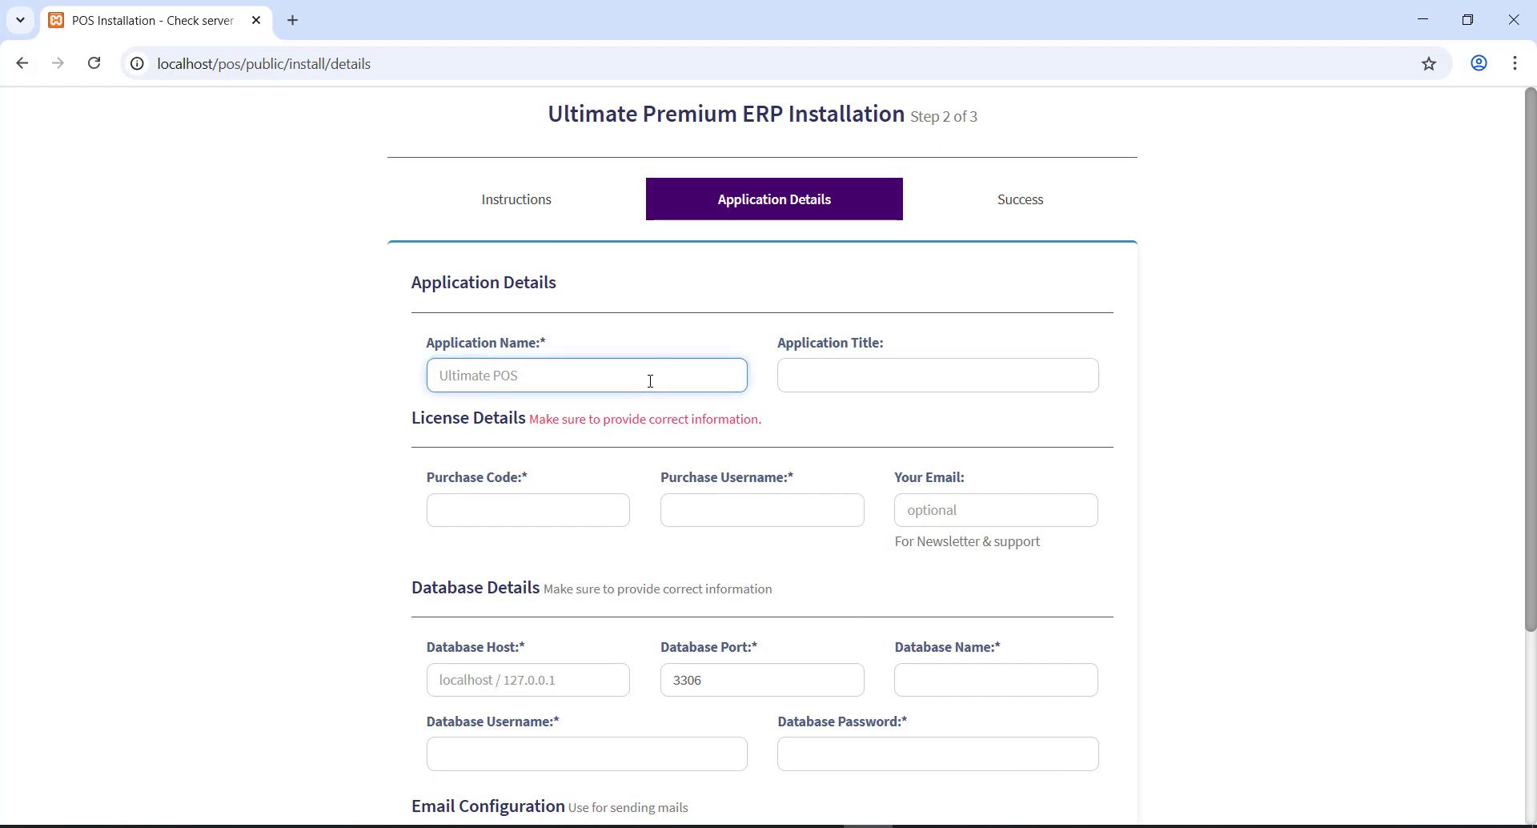
scroll(650, 380, down, 3)
scroll(653, 361, up, 3)
text(POS)
key(Tab)
text(ERP)
key(shift+Tab)
key(Tab)
- Set the application title to Point of Sale and enter the licence purchase code
key(Tab)
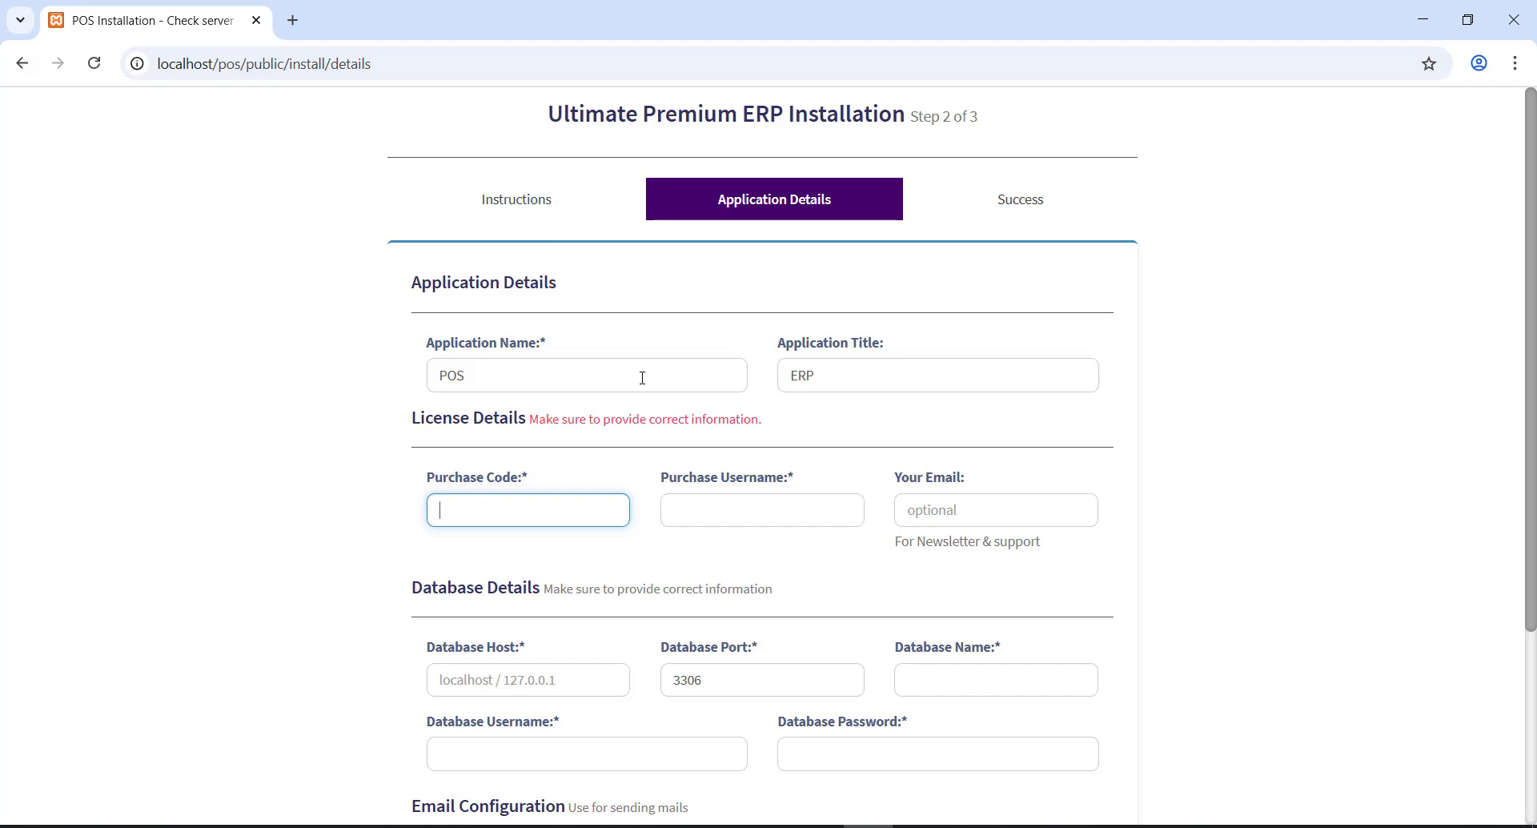
key(shift+Tab)
key(shift+Tab)
click(607, 372)
text(ERP)
key(Tab)
text(Point of)
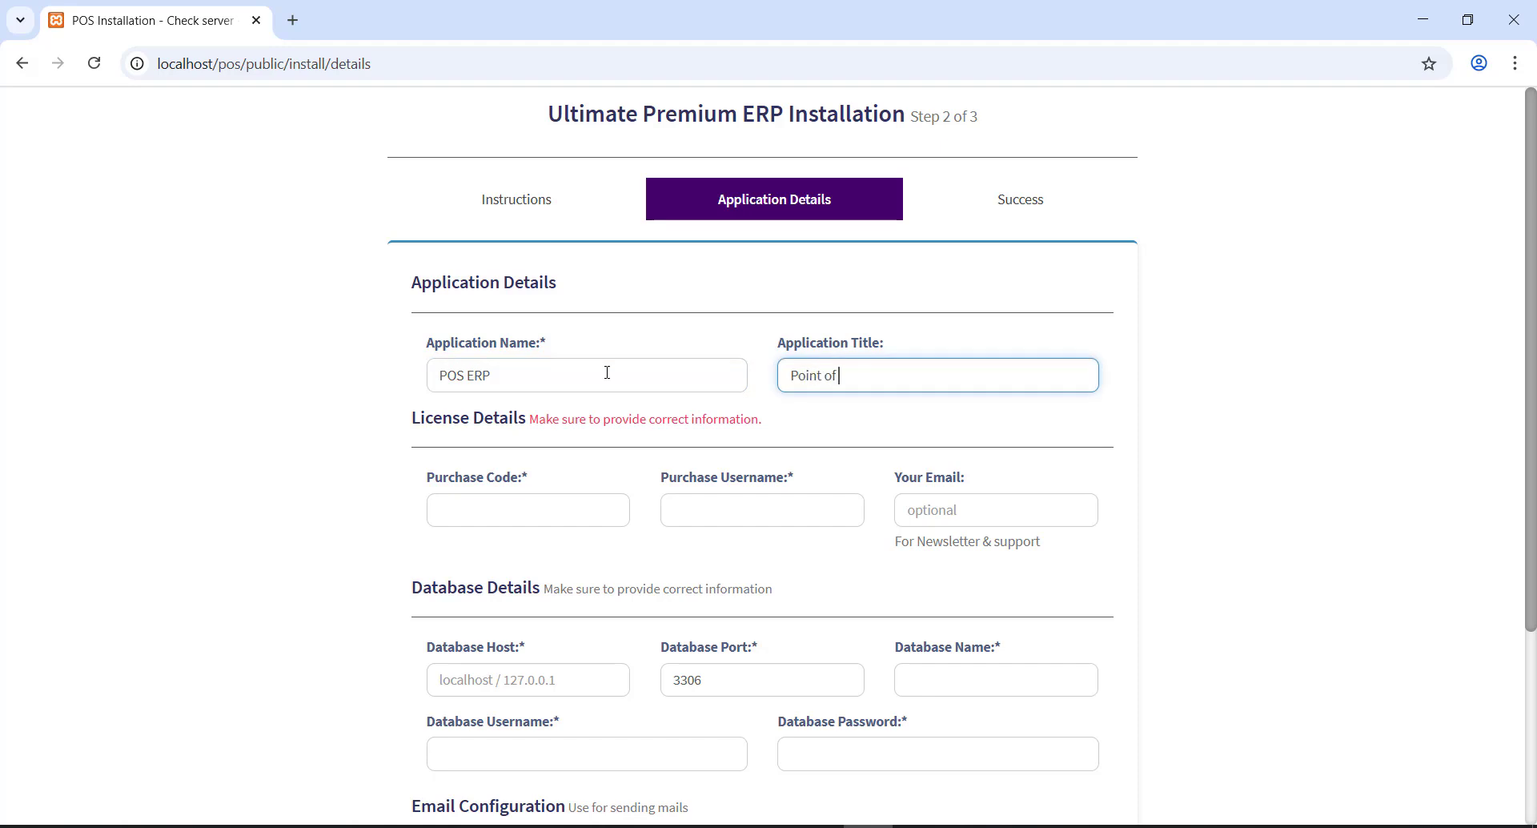
text( Sale)
key(Tab)
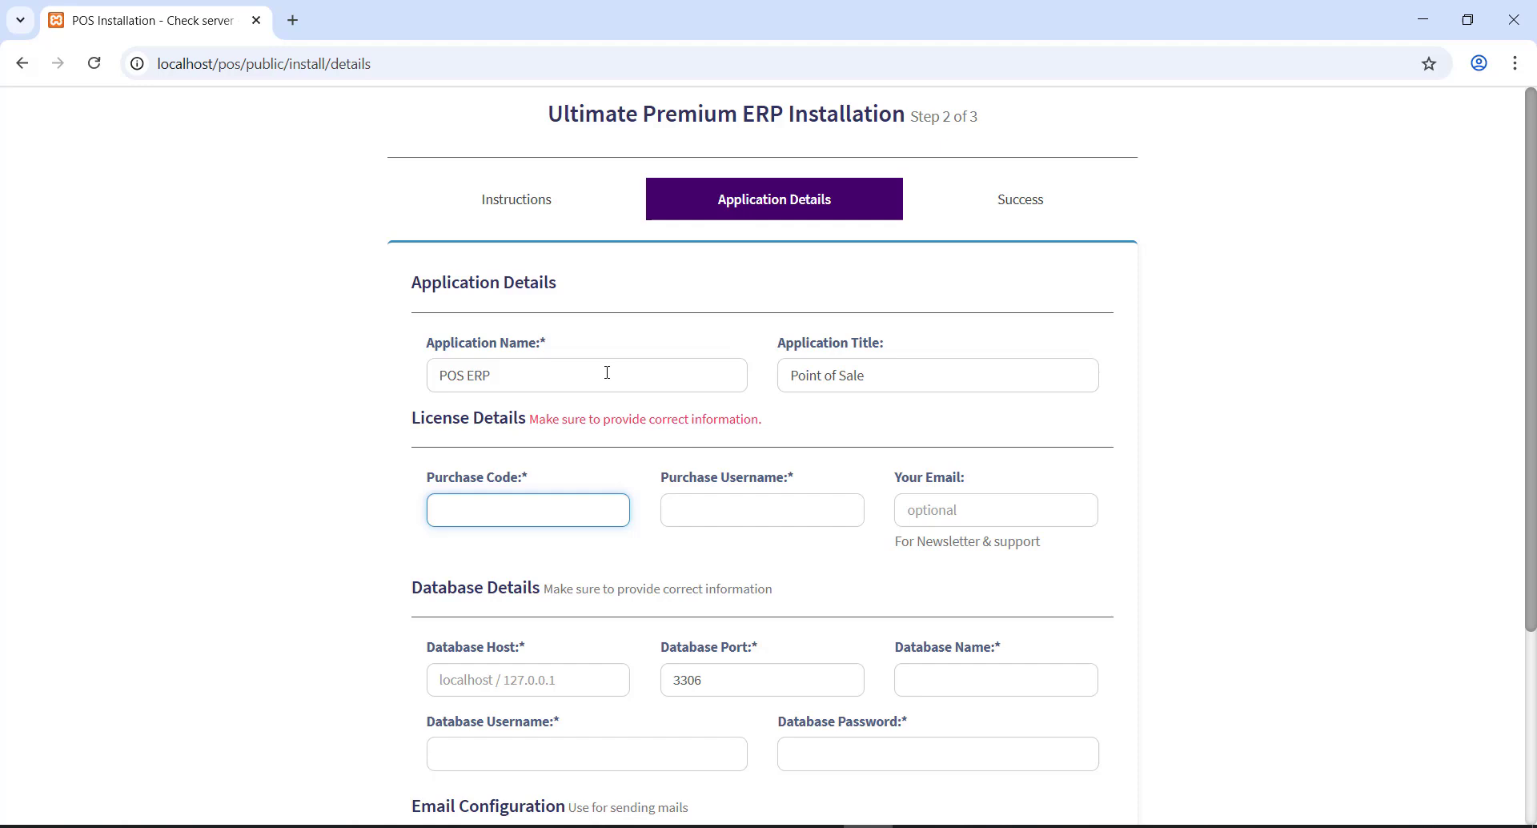
text(123456789012345671234567)
key(Tab)
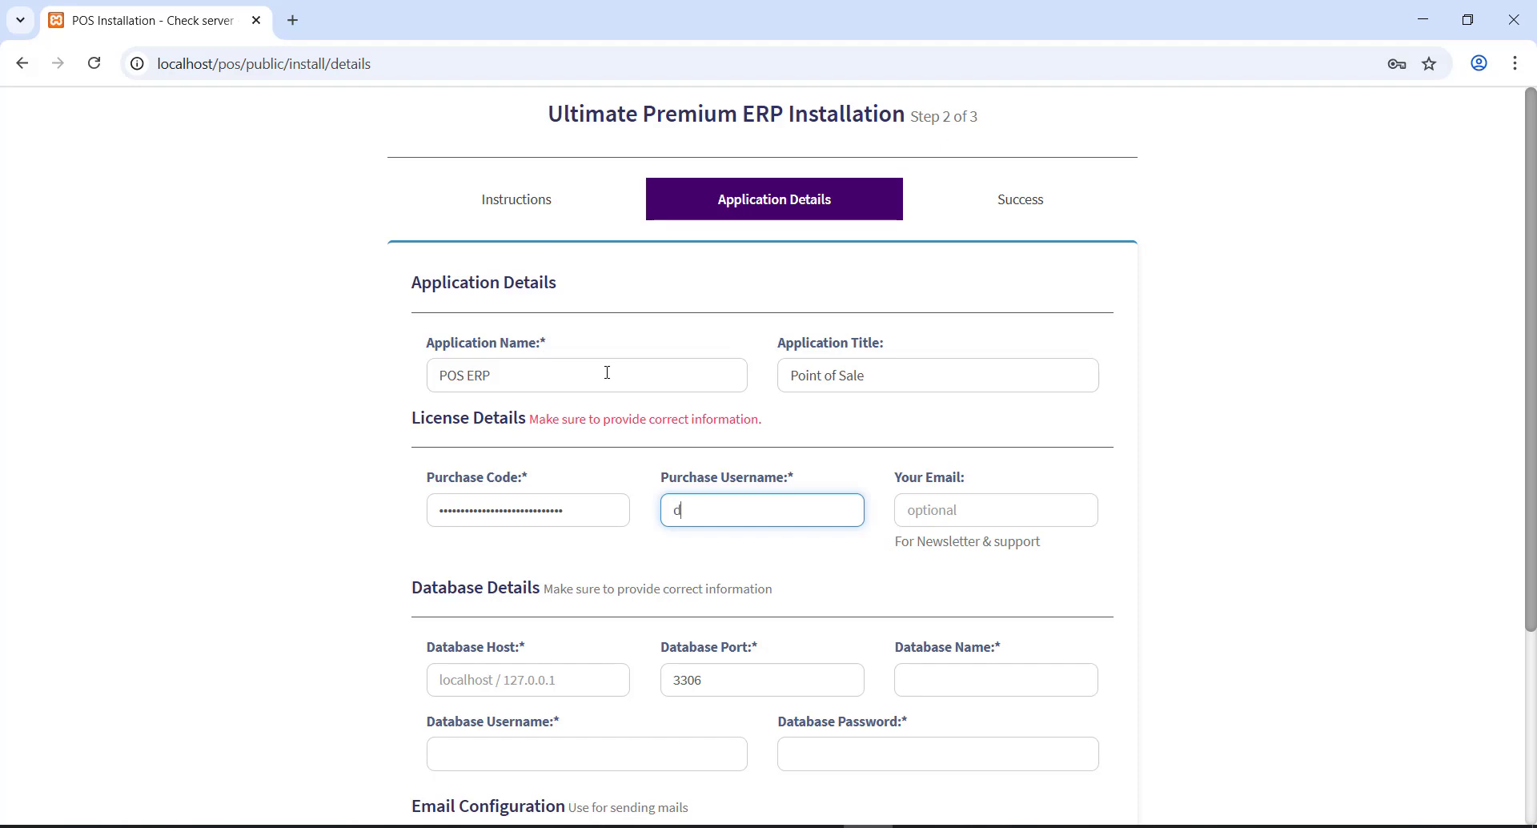
- Enter the purchase username, database host localhost and database name smartpos
text(evsoft)
key(Tab)
key(Tab)
text(local)
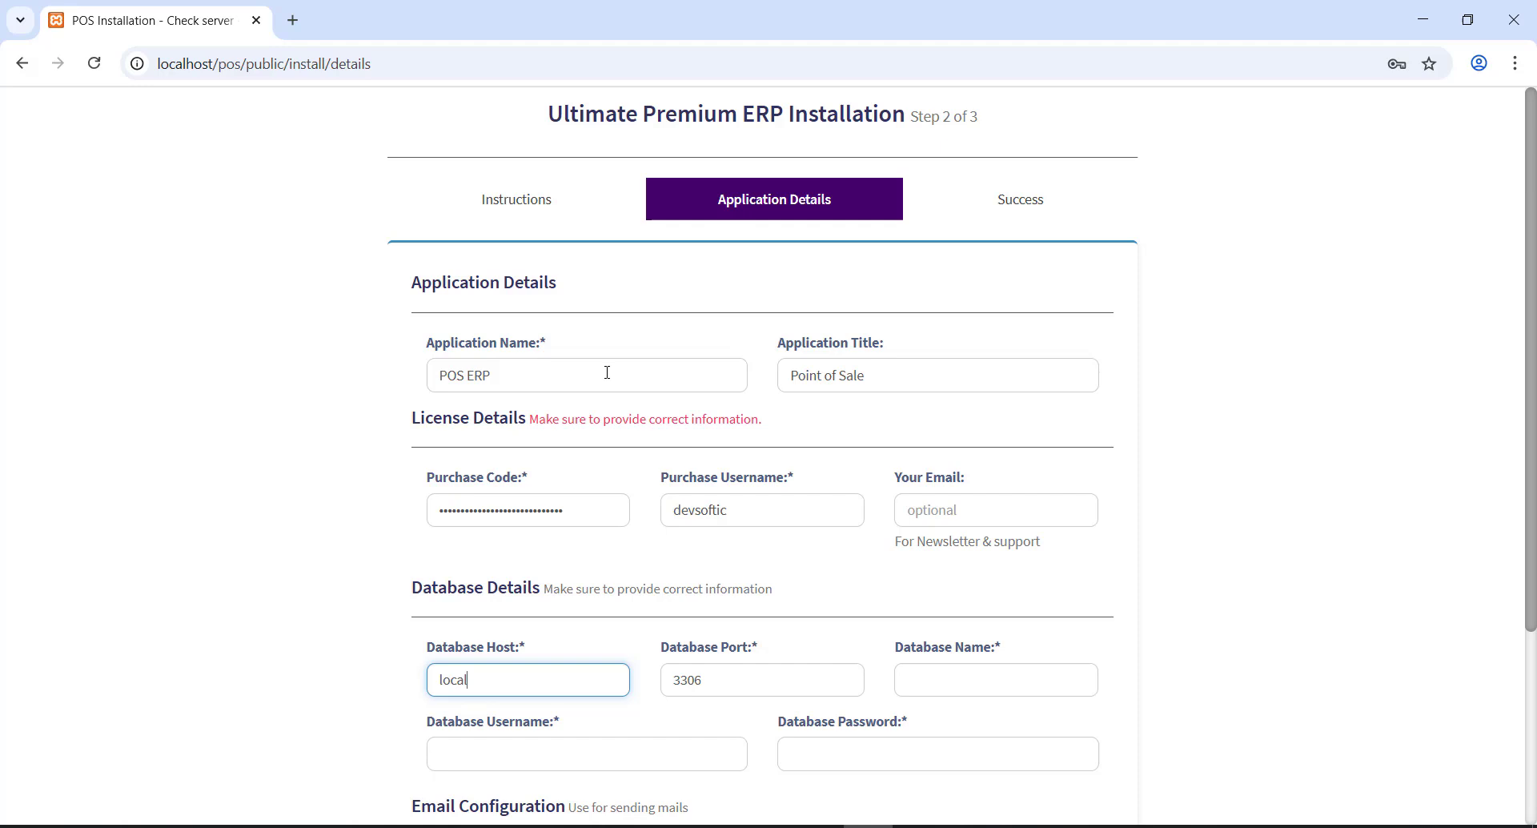
text(os)
key(BackSpace)
key(BackSpace)
key(BackSpace)
key(BackSpace)
text(host)
key(Tab)
key(Tab)
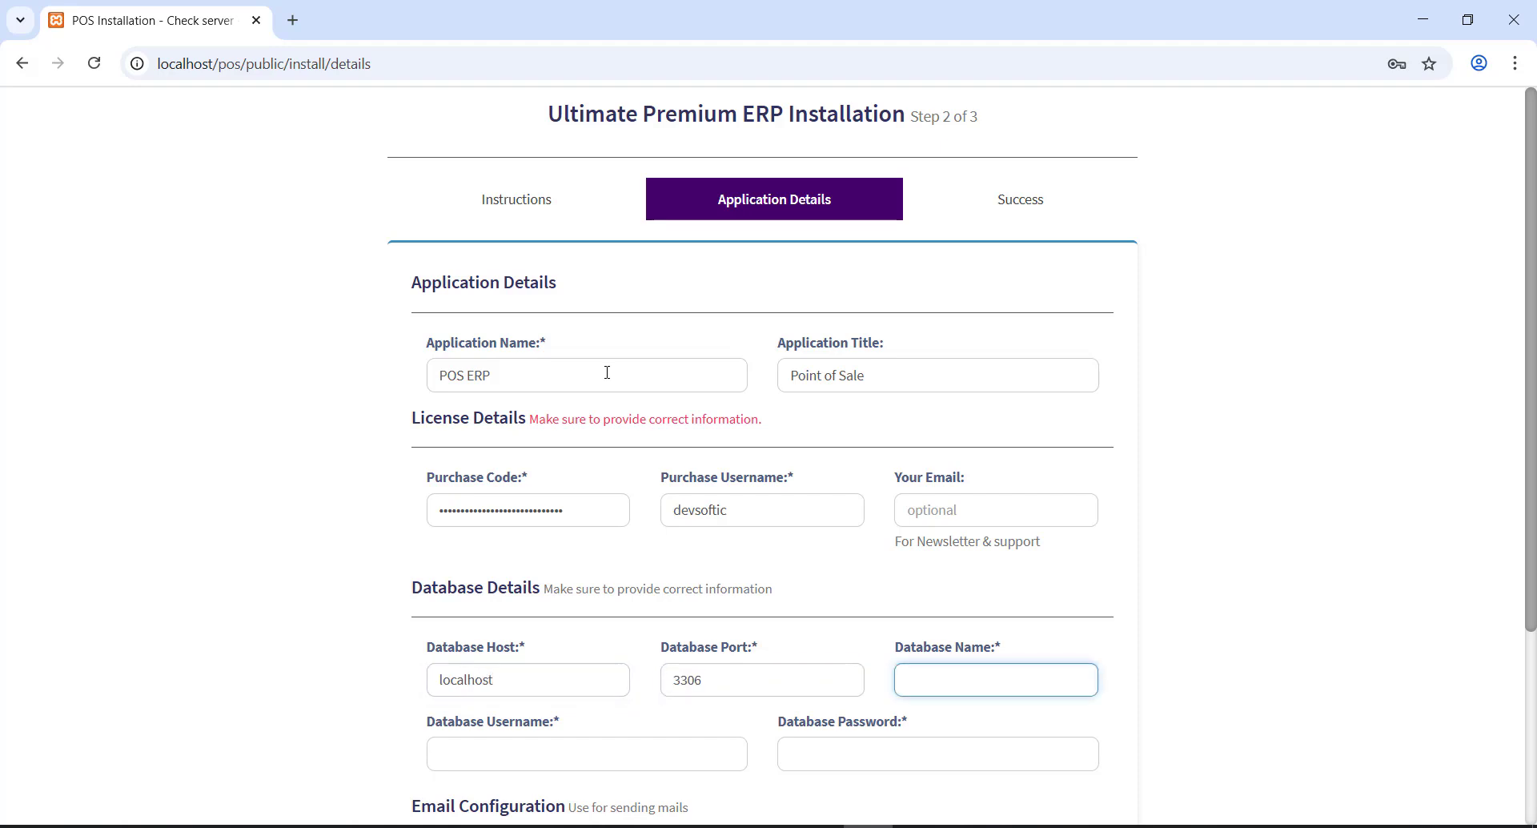
text(smartpos)
key(Tab)
- Enter root as the database username and leave the database password blank
scroll(608, 373, down, 3)
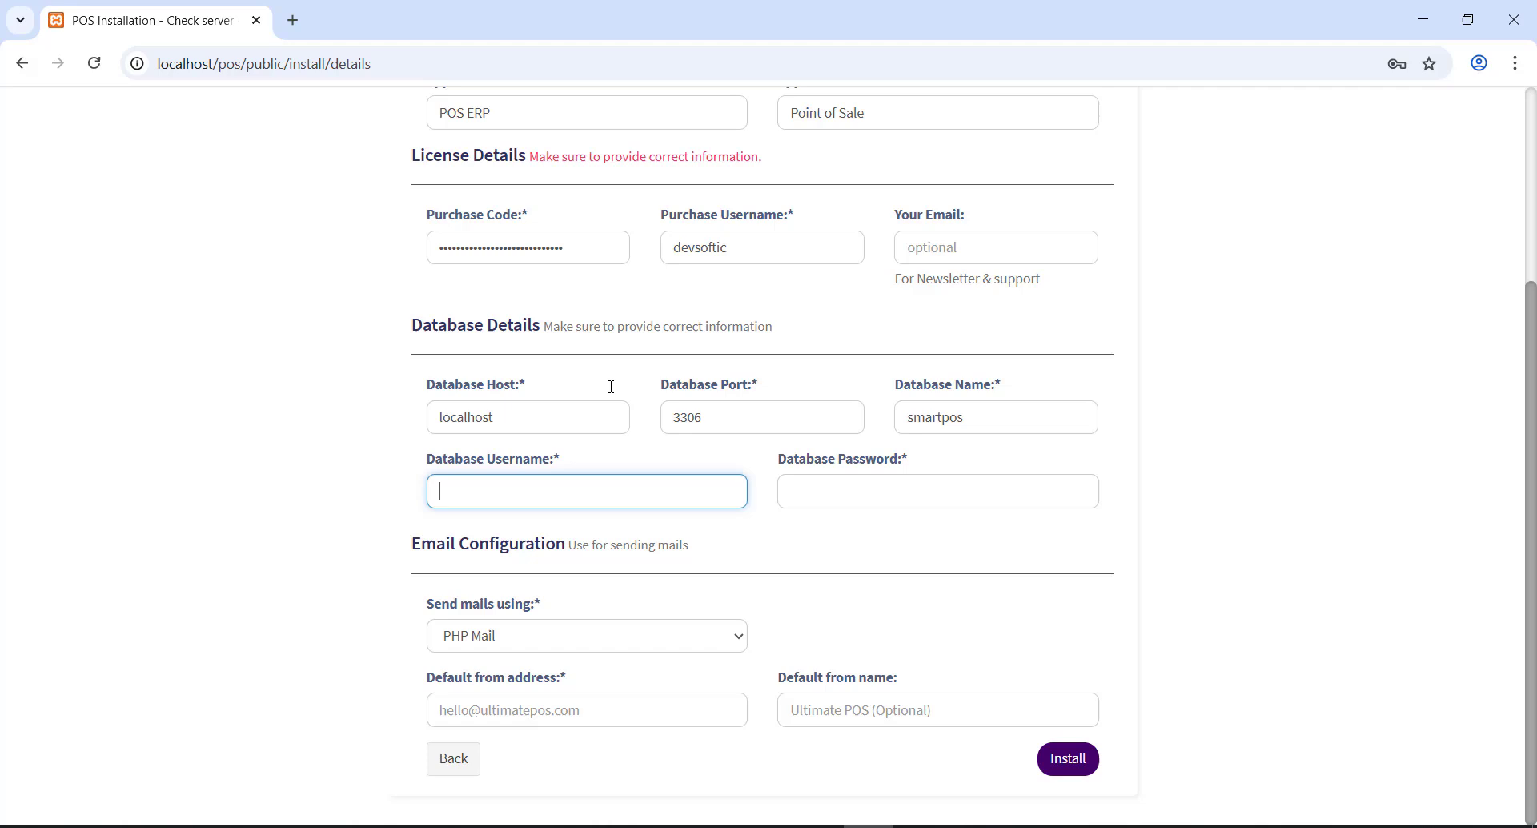
text(root)
click(391, 66)
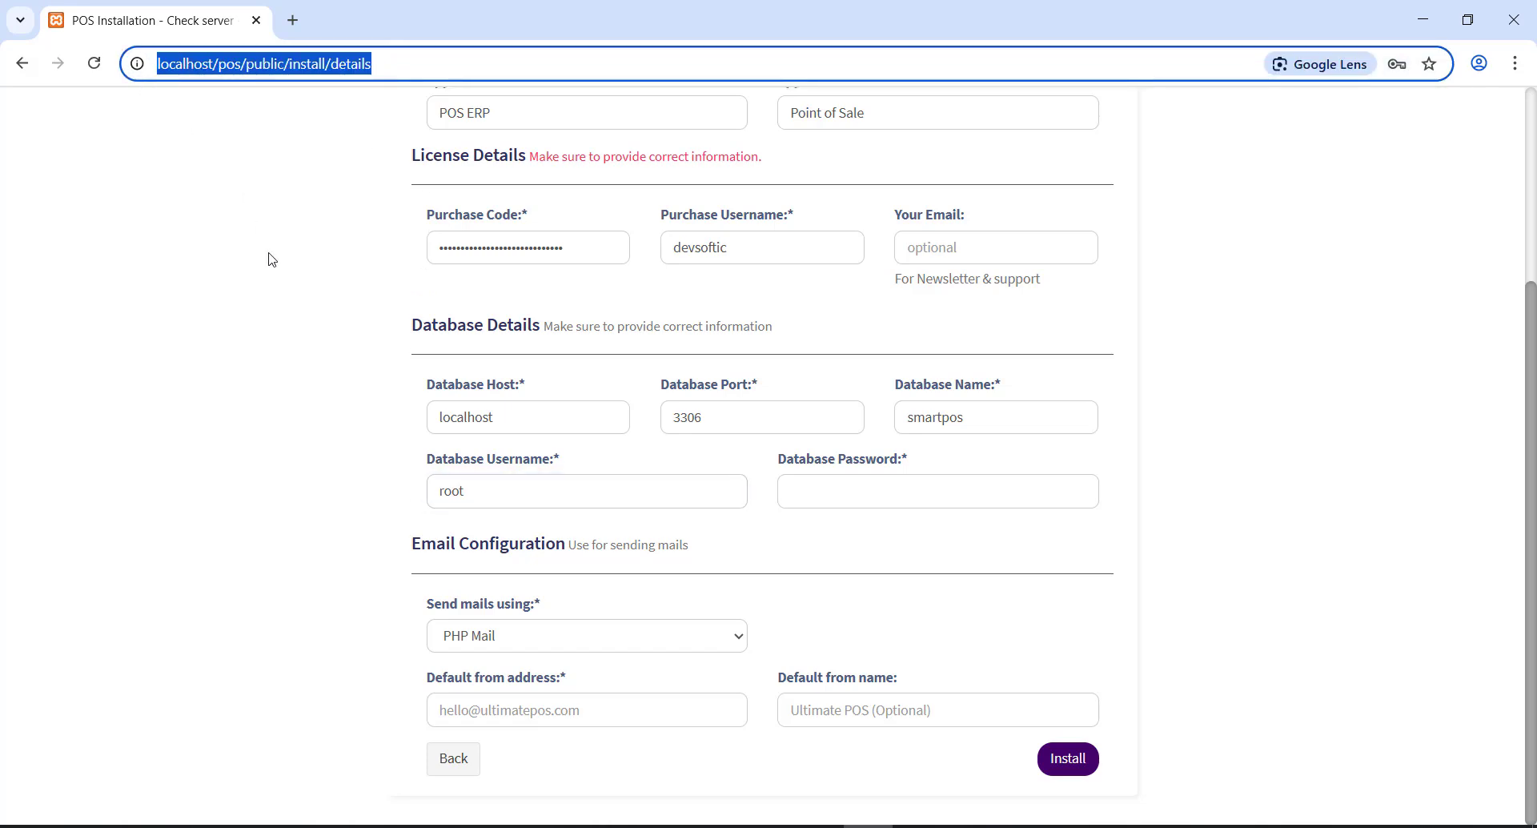
click(328, 327)
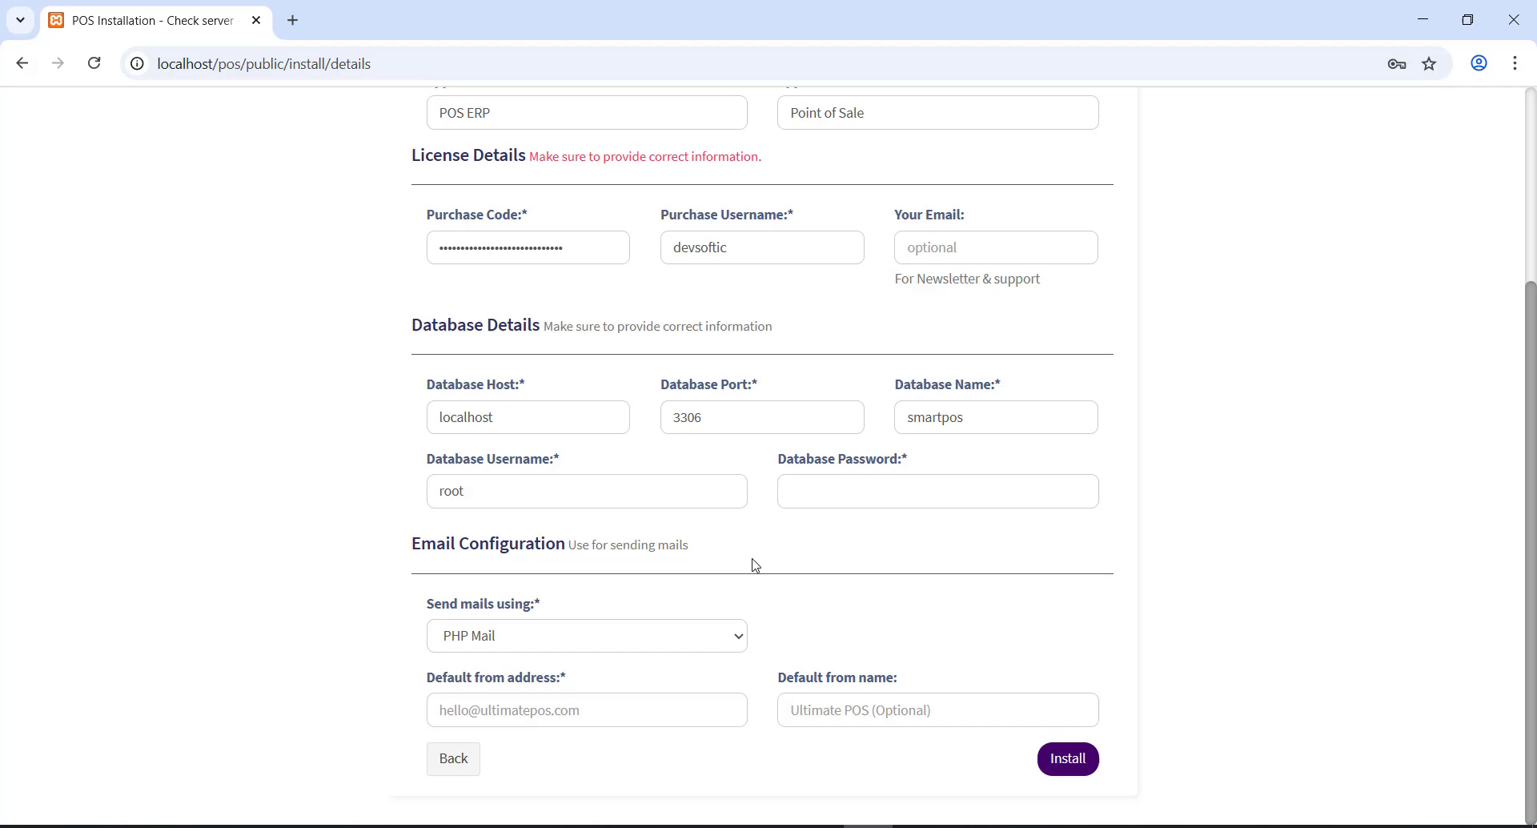
click(813, 483)
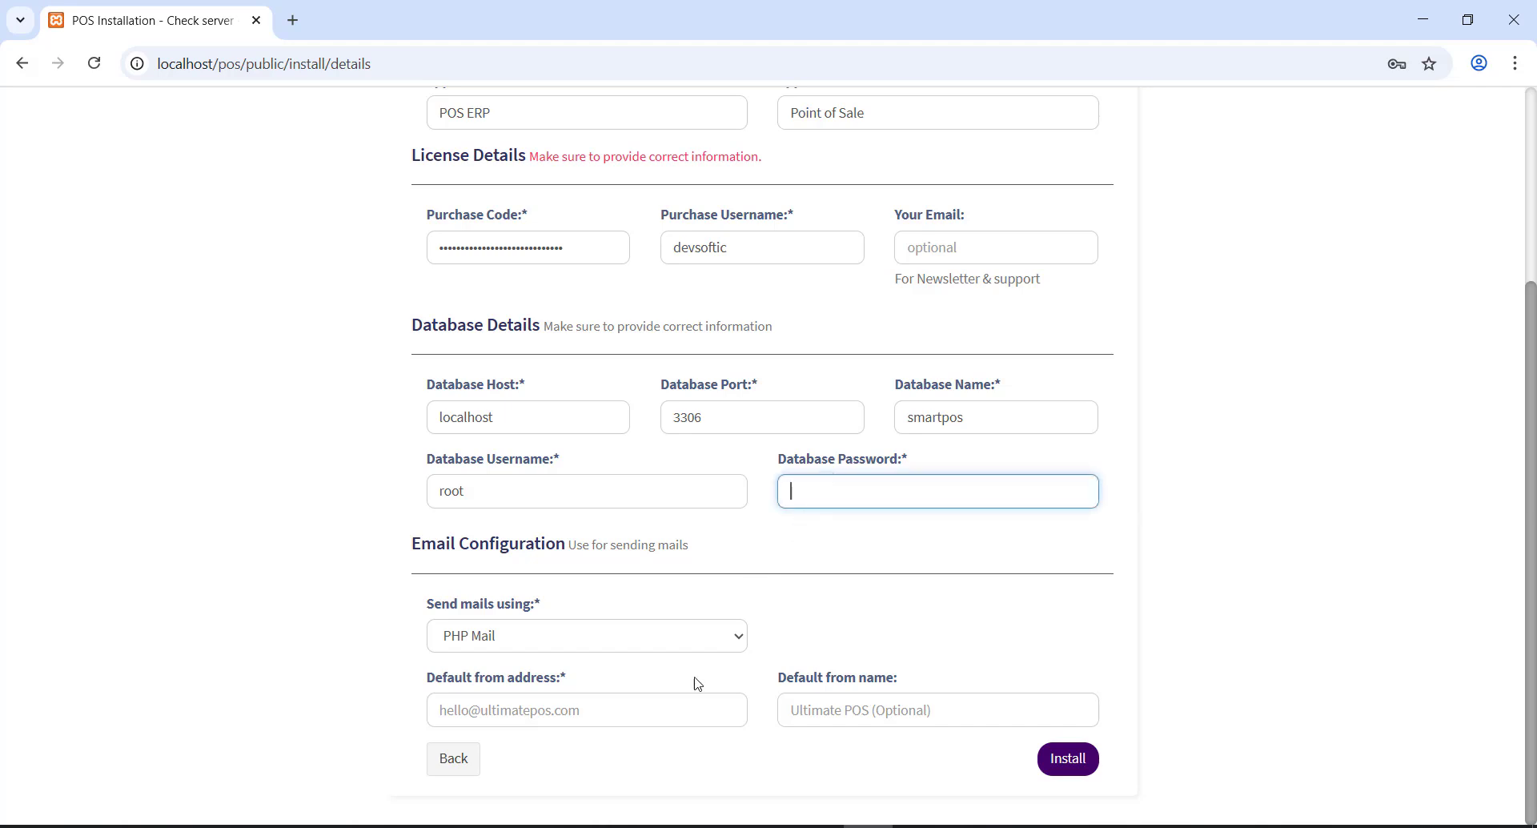
click(597, 709)
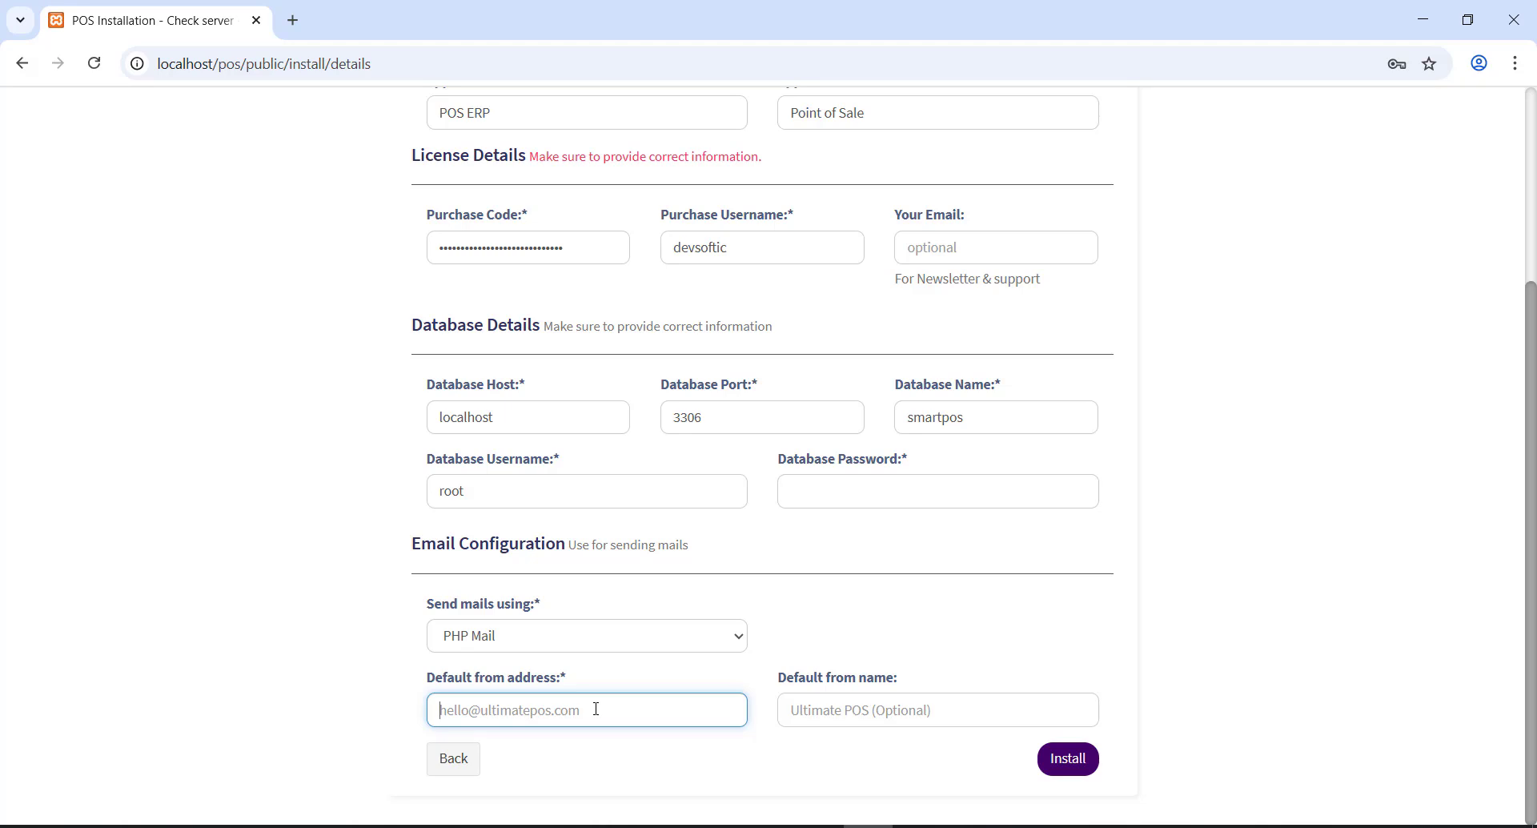
- Fill in the default sender e-mail address and start the installation, declining password saving
click(1067, 757)
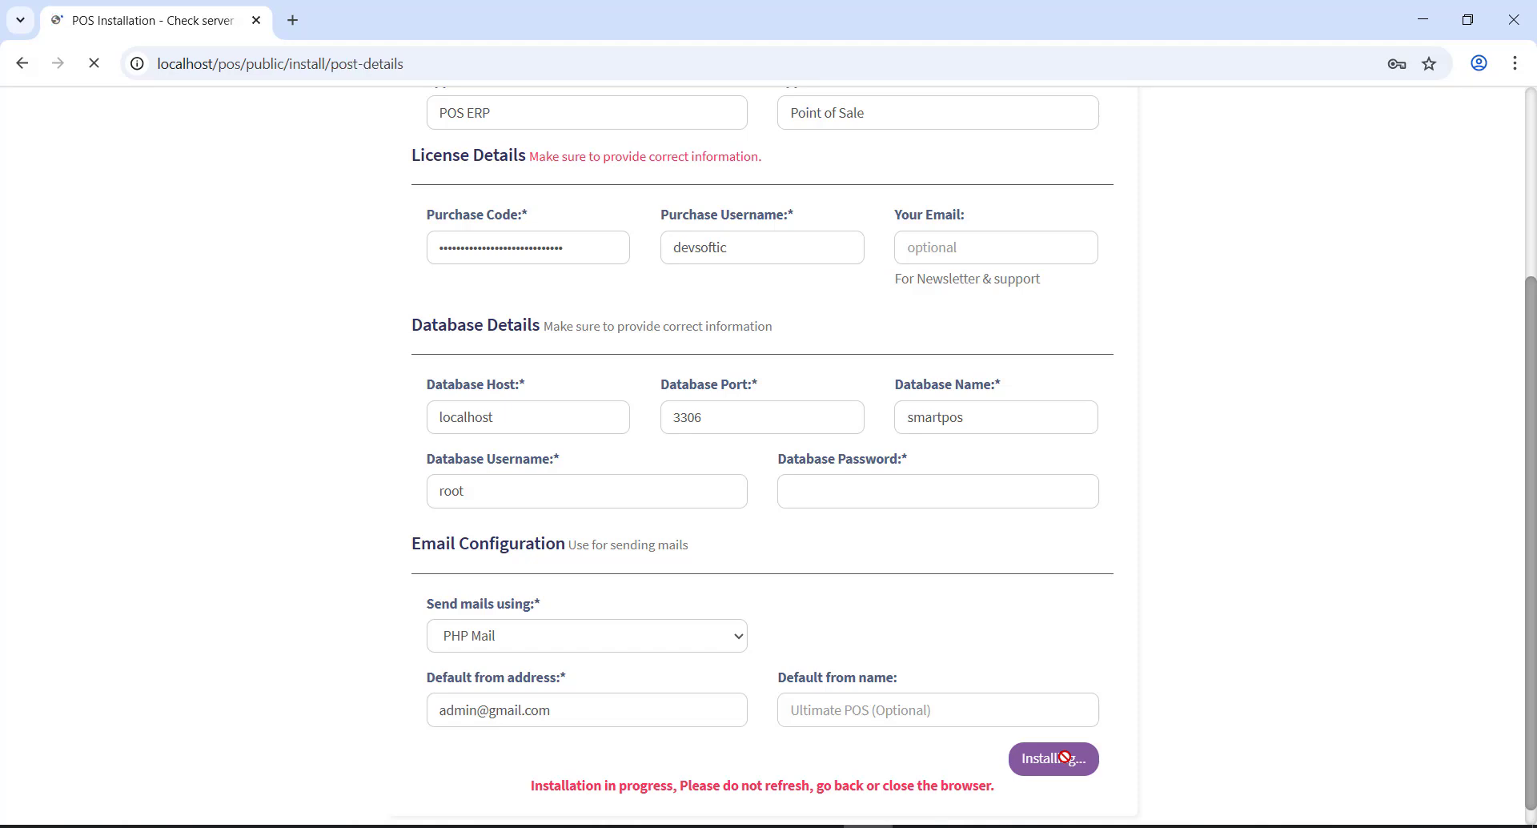
click(1397, 373)
- Read the installer's request to create a .env file in C:\xampp\htdocs\pos
scroll(515, 424, down, 7)
scroll(832, 564, down, 2)
scroll(731, 536, down, 10)
scroll(731, 538, up, 3)
scroll(731, 540, up, 8)
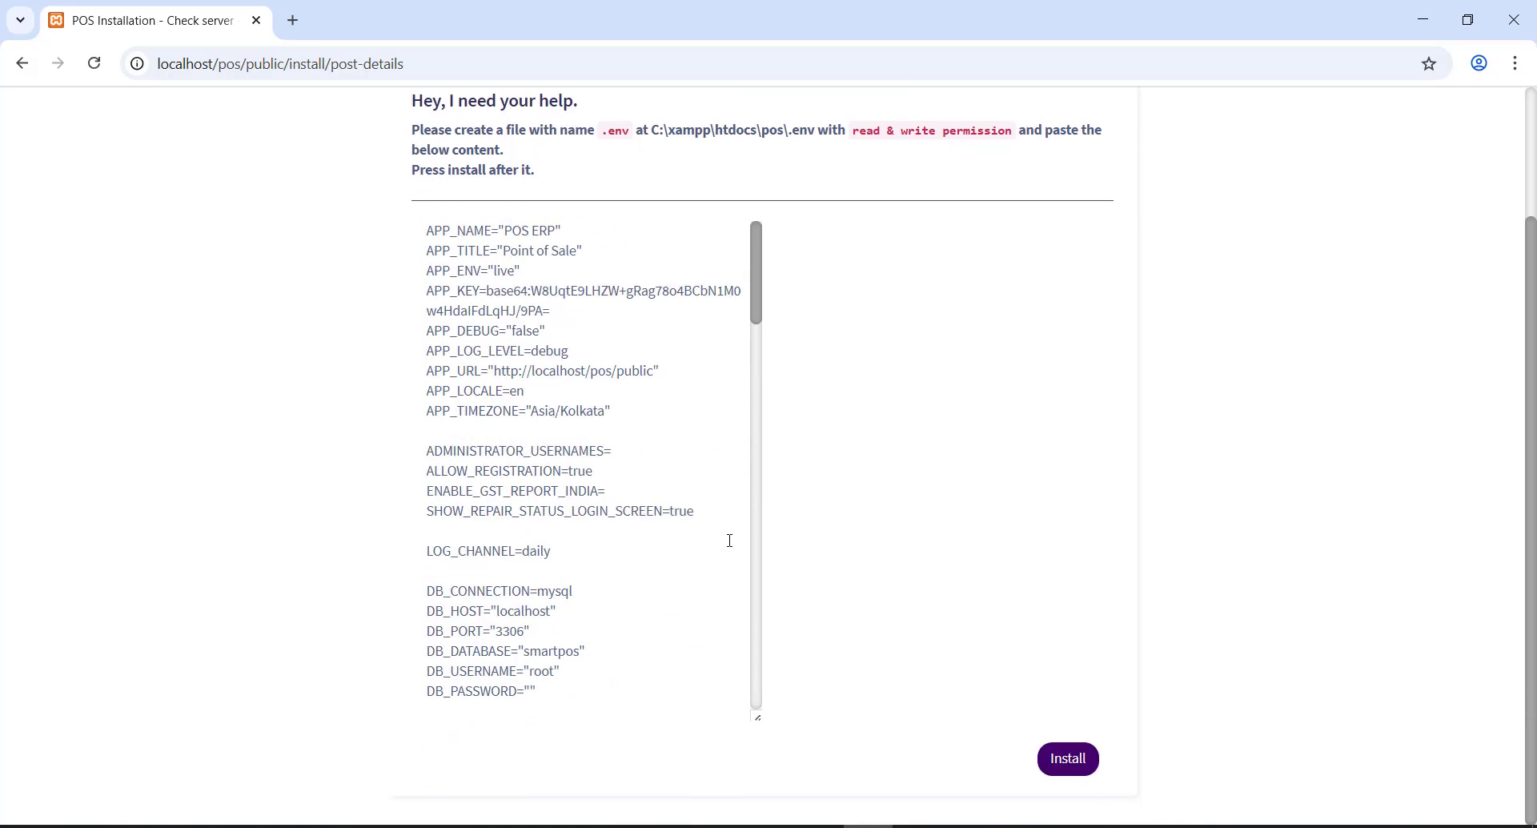
scroll(786, 433, up, 2)
drag(413, 262, 563, 261)
click(574, 278)
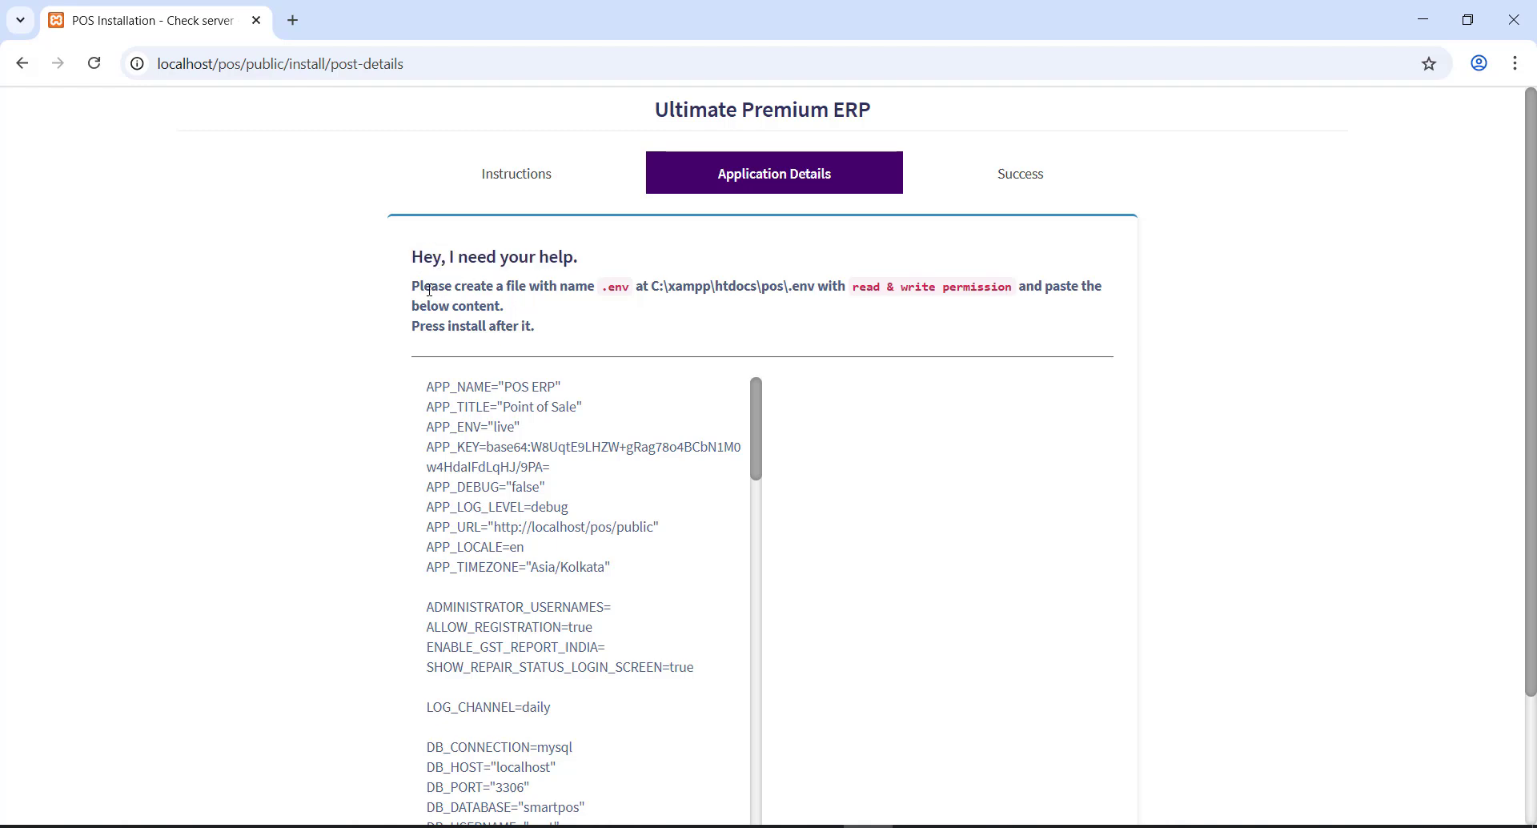
drag(416, 286, 632, 294)
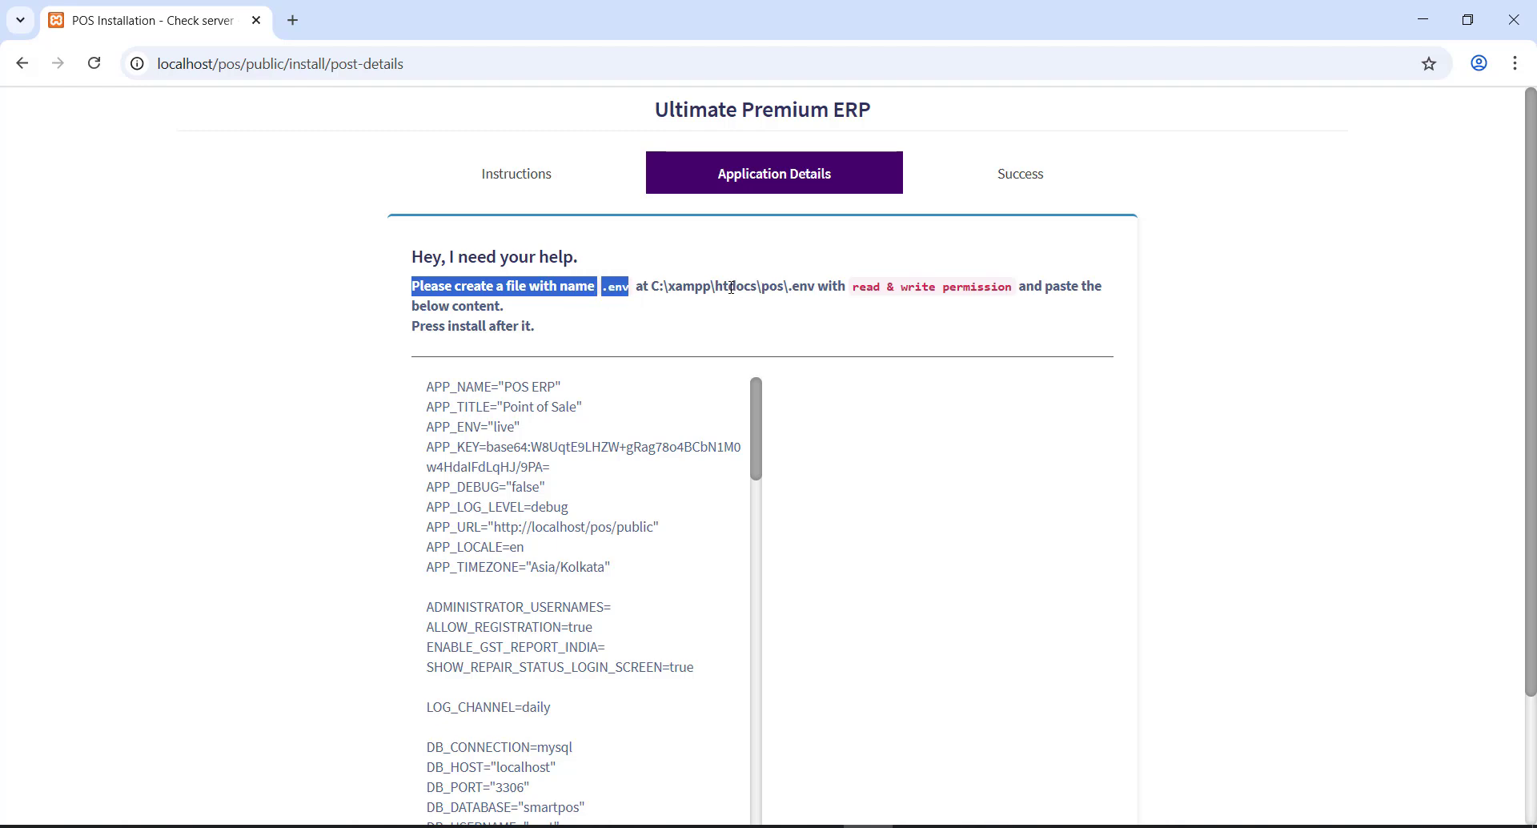
drag(792, 286, 816, 287)
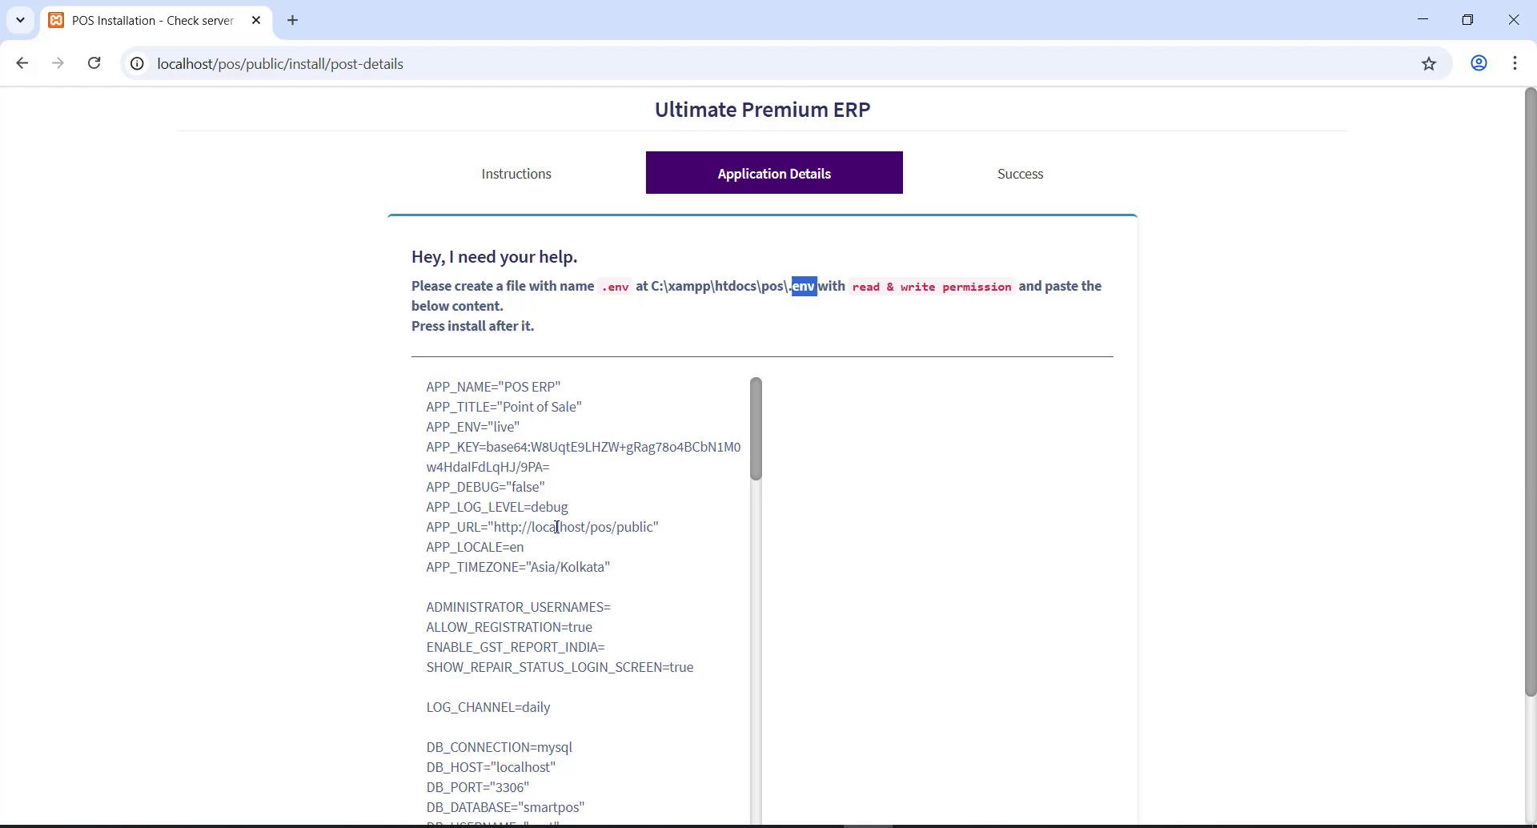
scroll(569, 500, down, 3)
scroll(569, 500, up, 3)
- Launch Notepad and select all the generated .env content
key(super)
text(note)
key(ctrl+a)
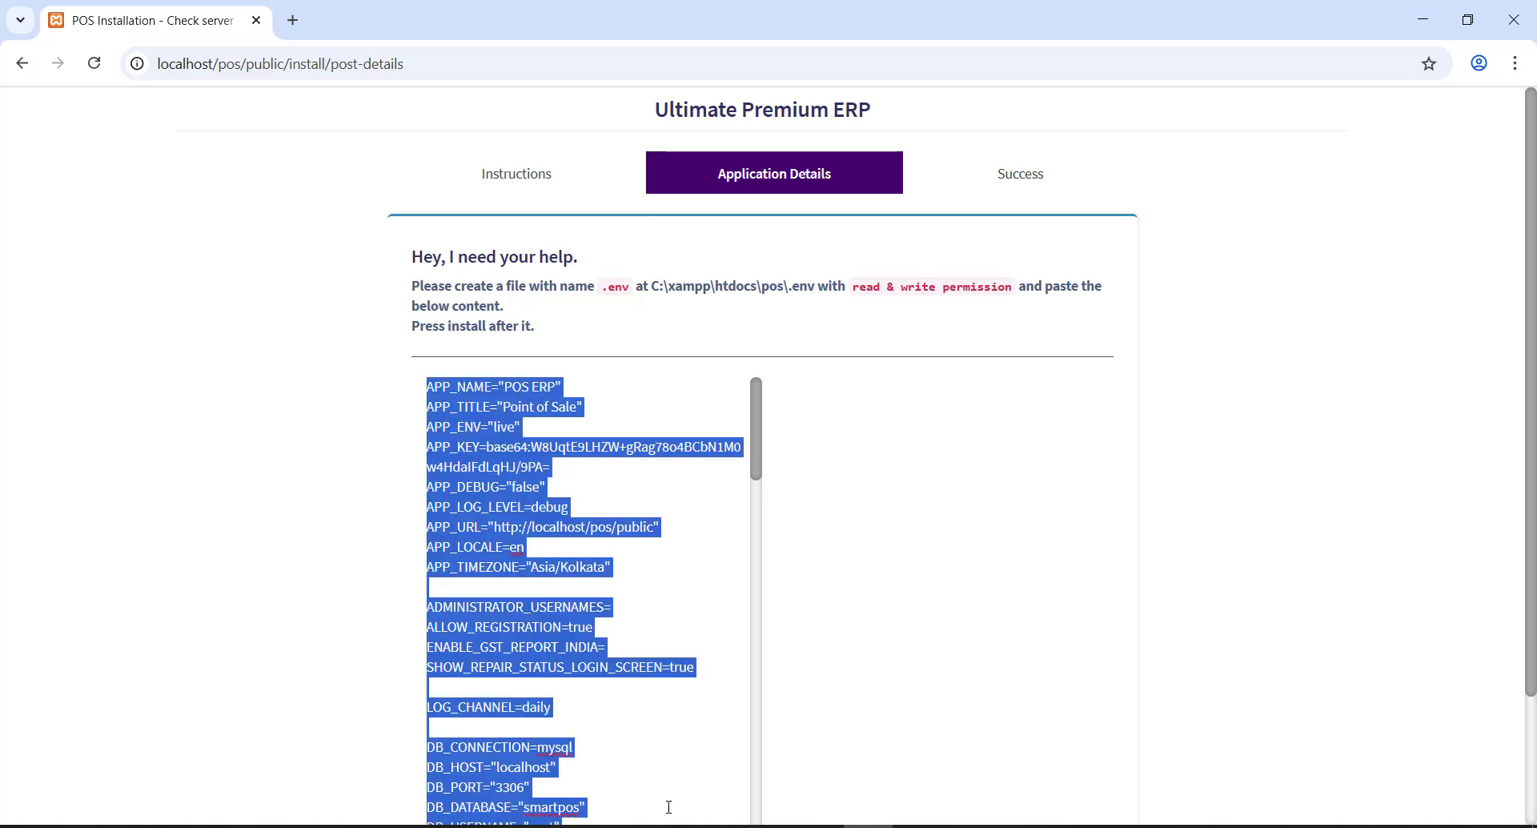
key(alt+Tab)
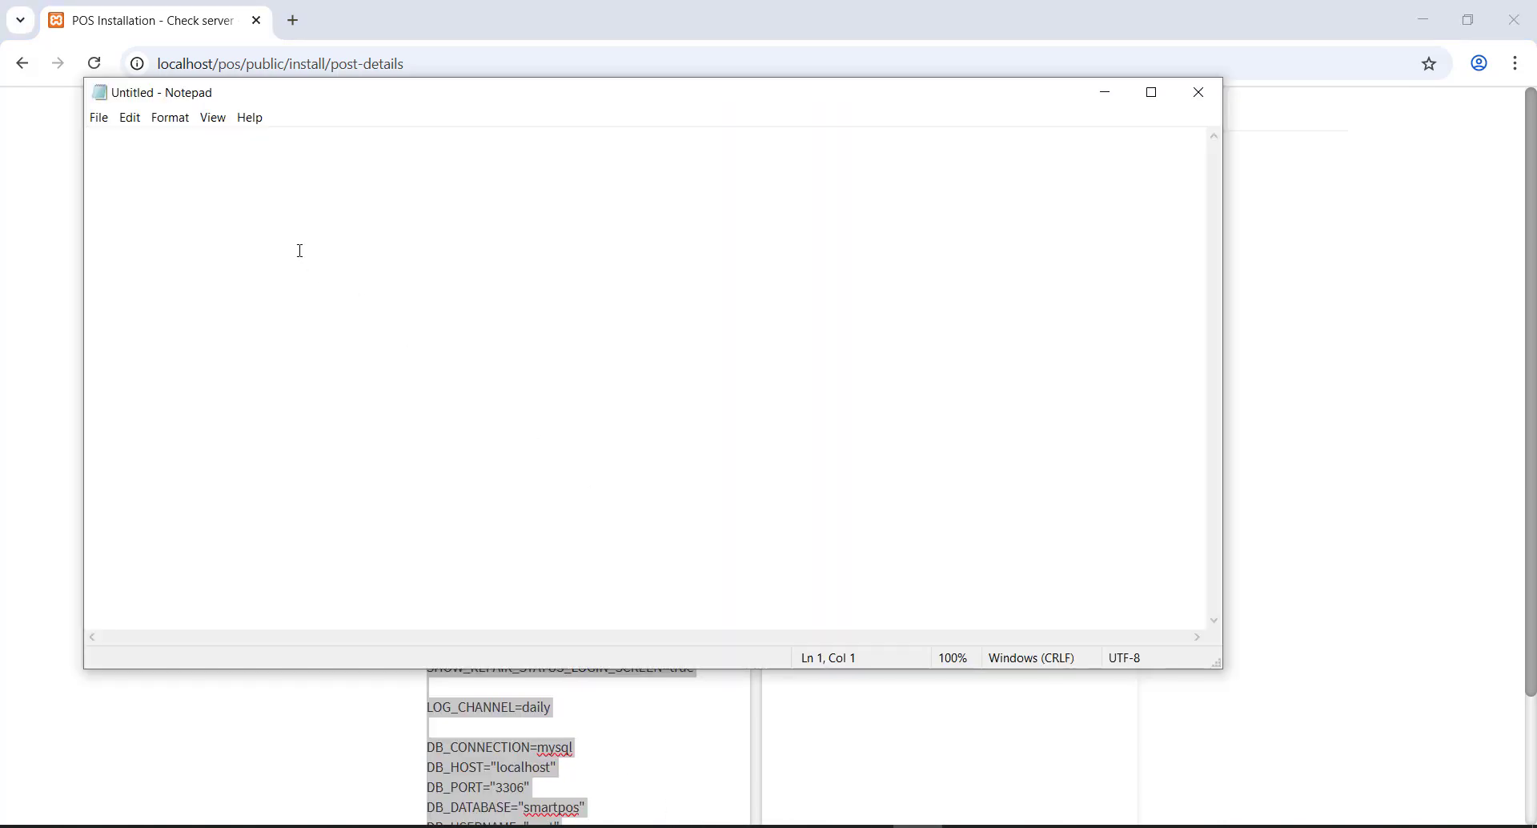
- Paste the generated .env settings into Notepad, review from the top, and open the File menu
key(ctrl+v)
scroll(340, 421, up, 20)
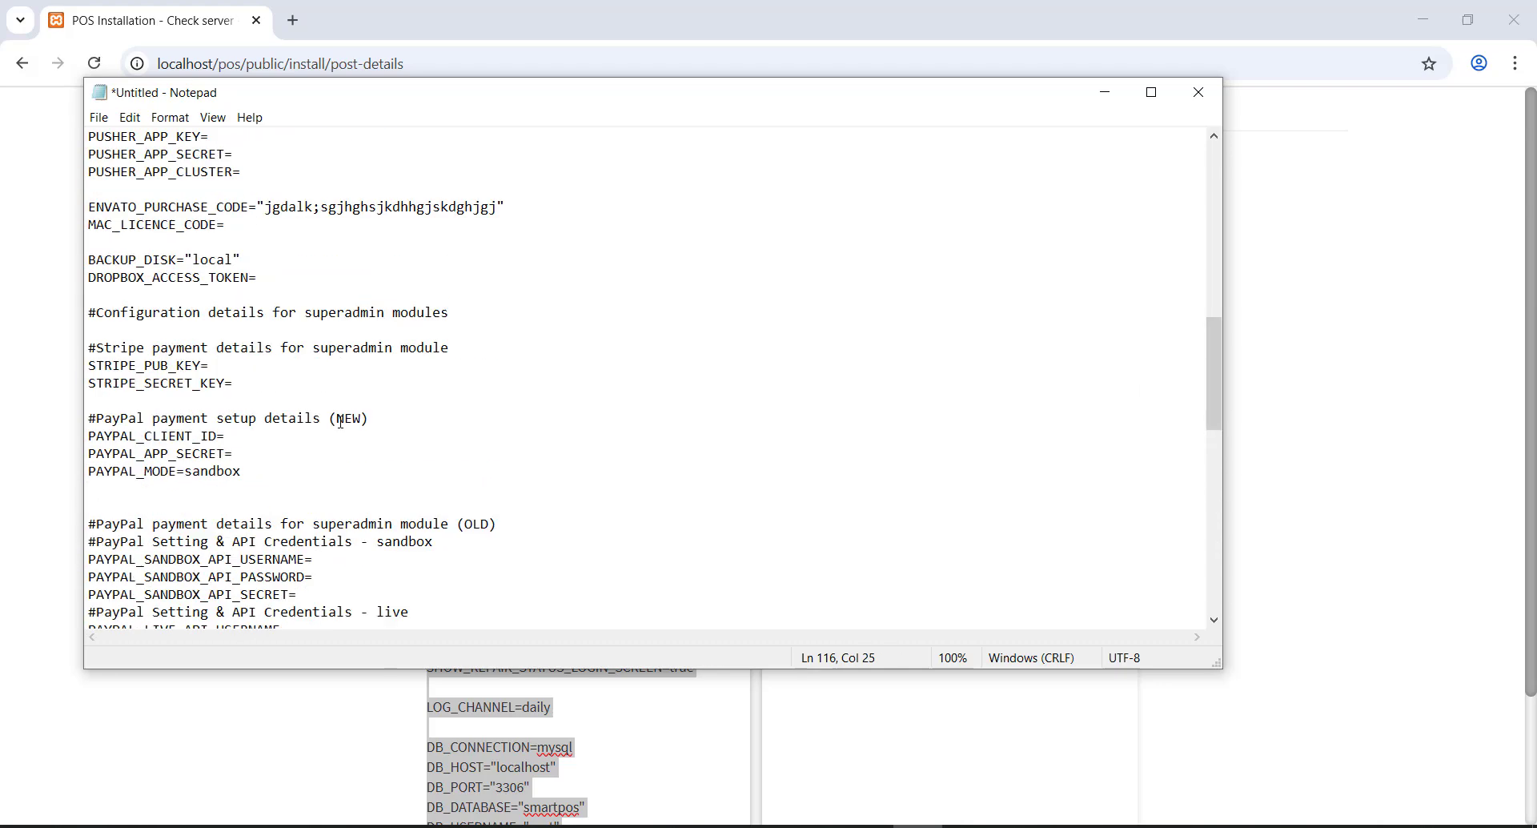
scroll(340, 422, up, 1)
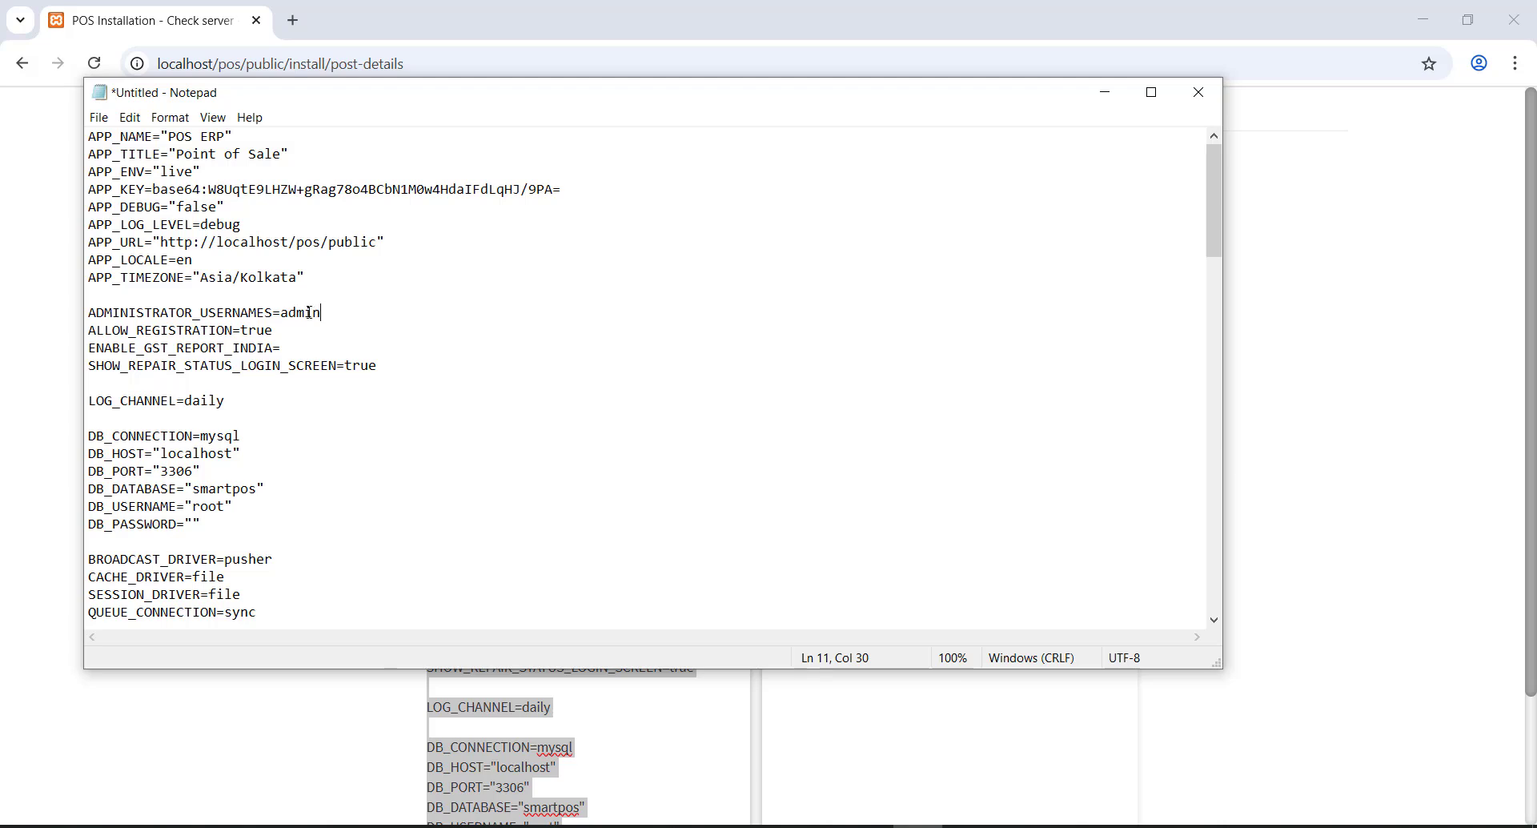
click(99, 117)
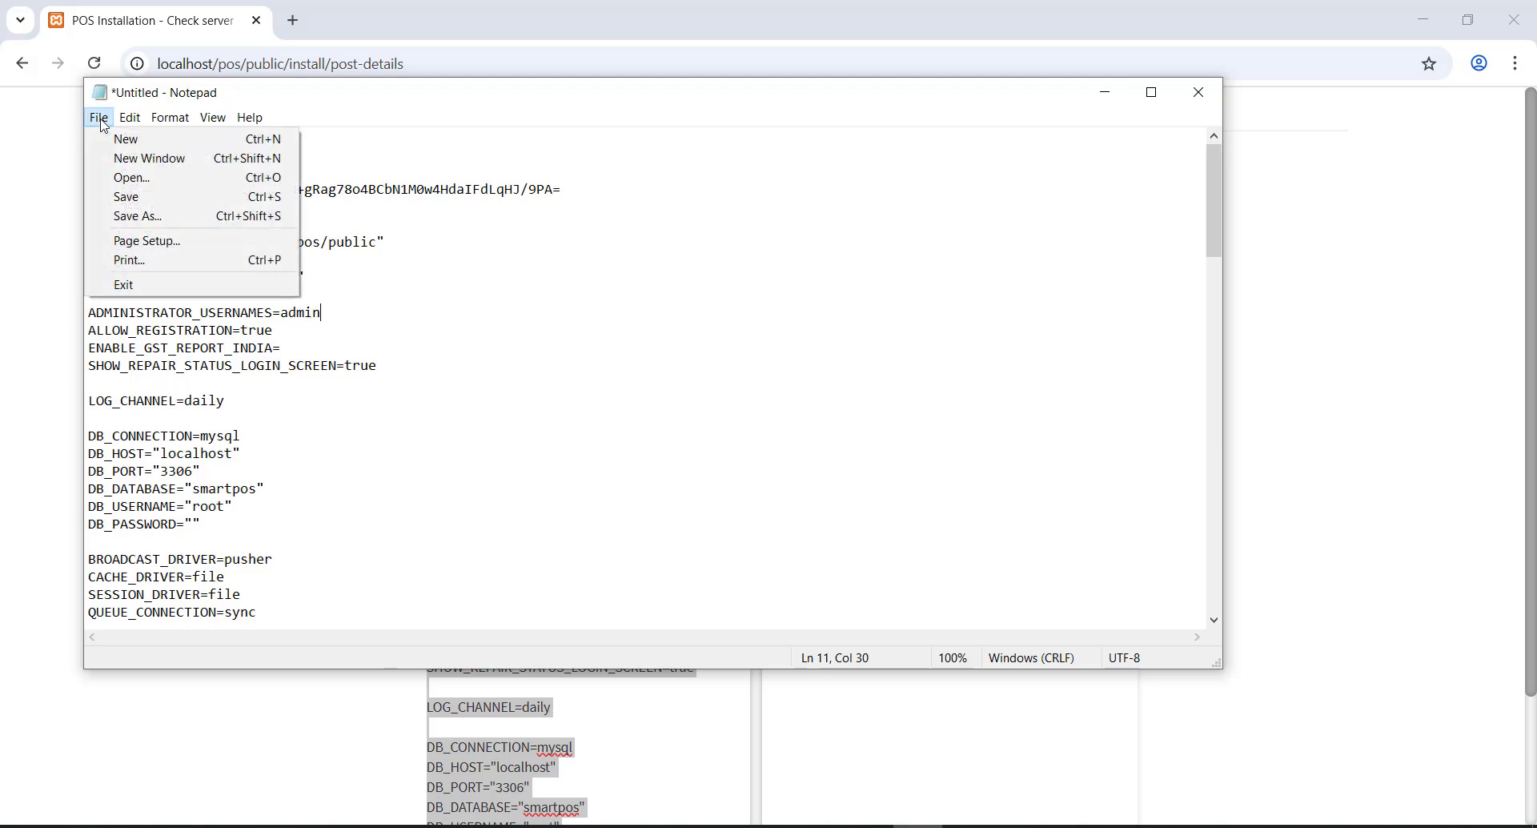
- Save the Notepad settings as .env in C:\xampp\htdocs\pos and close Notepad
click(138, 200)
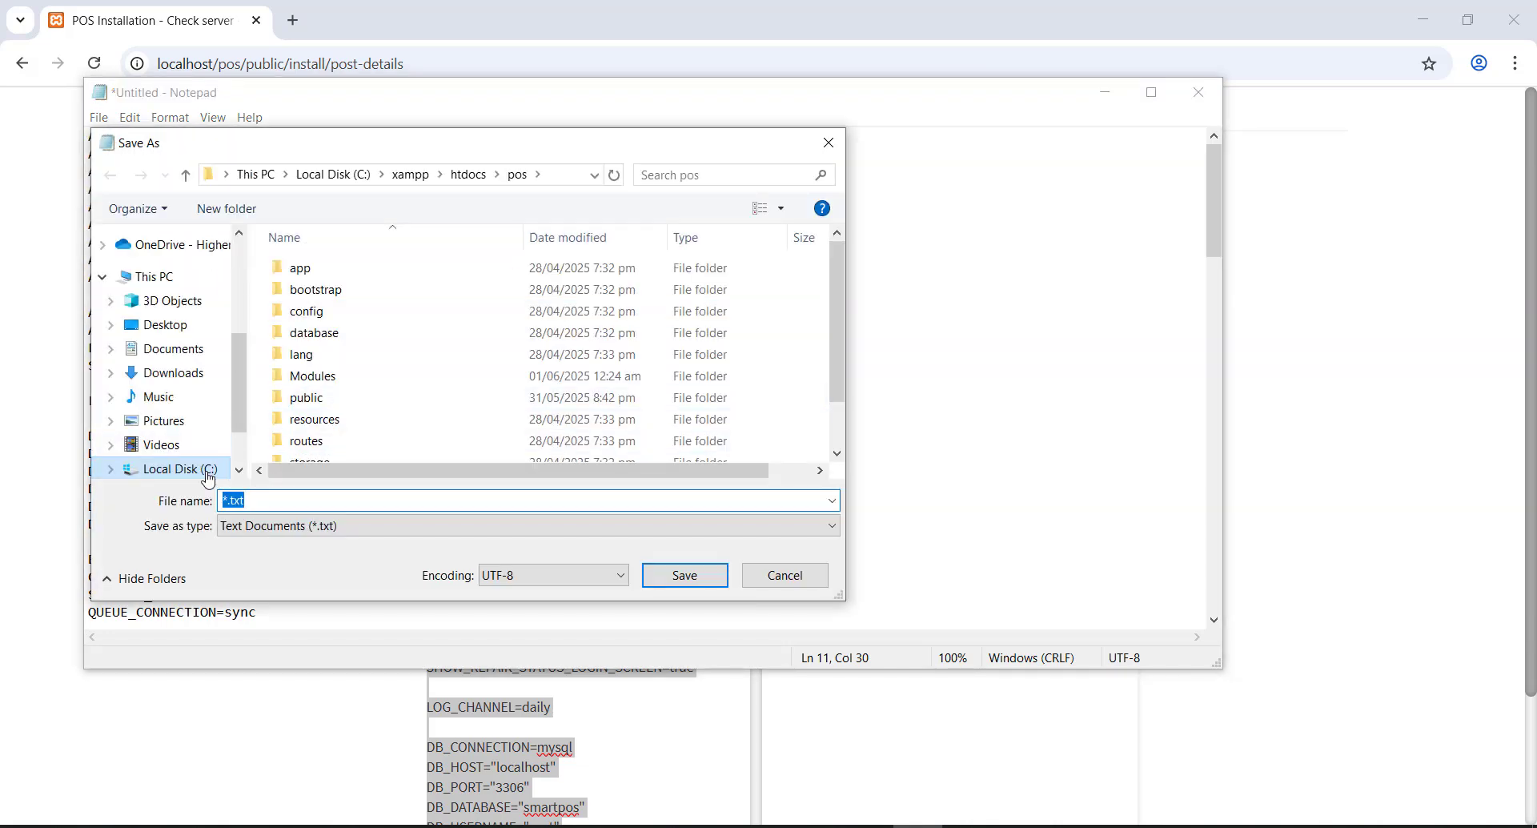
click(206, 474)
double_click(316, 441)
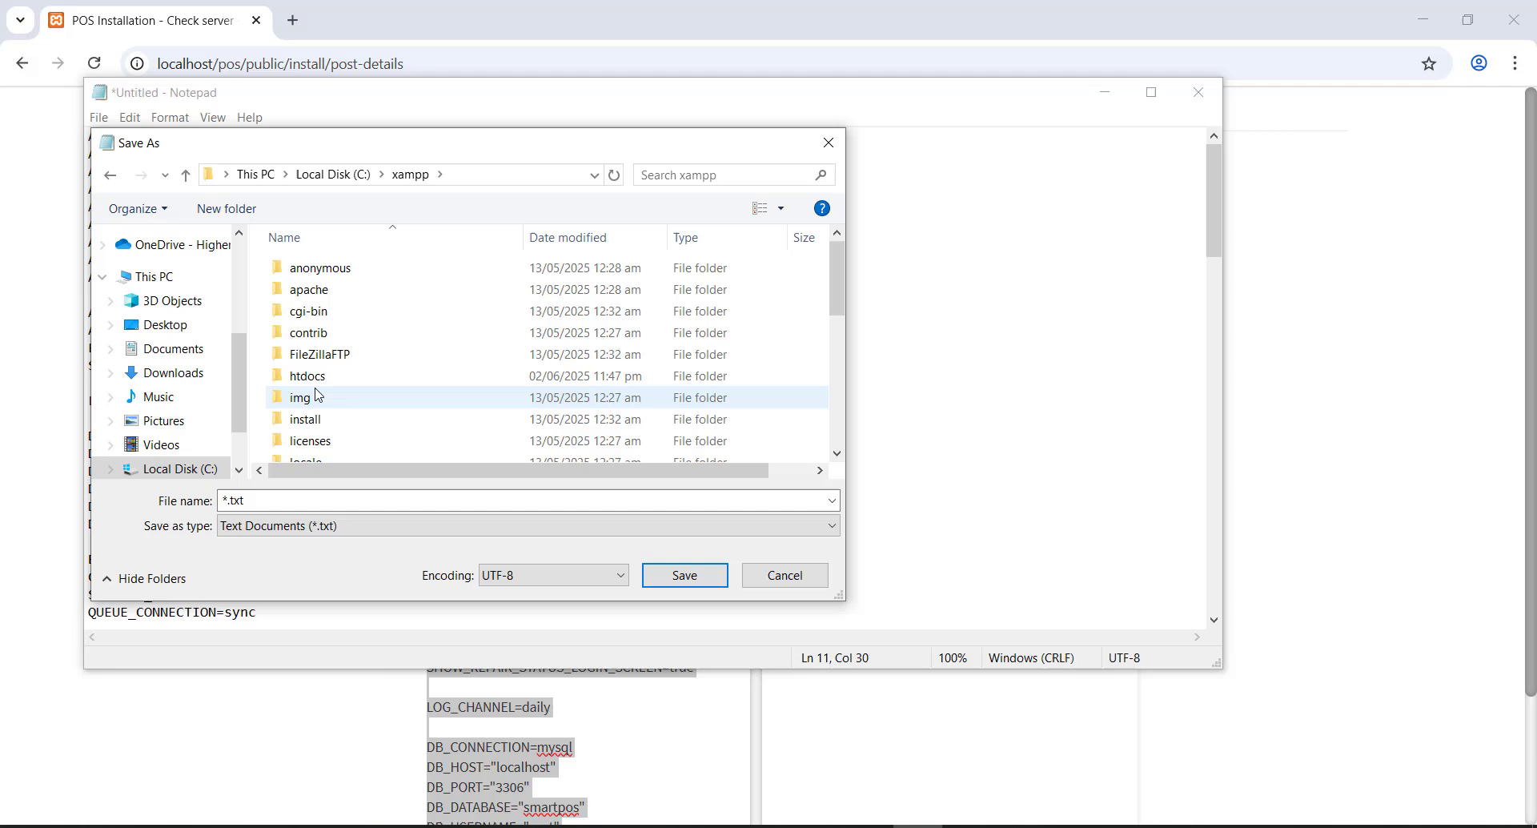
double_click(312, 376)
double_click(299, 311)
click(298, 499)
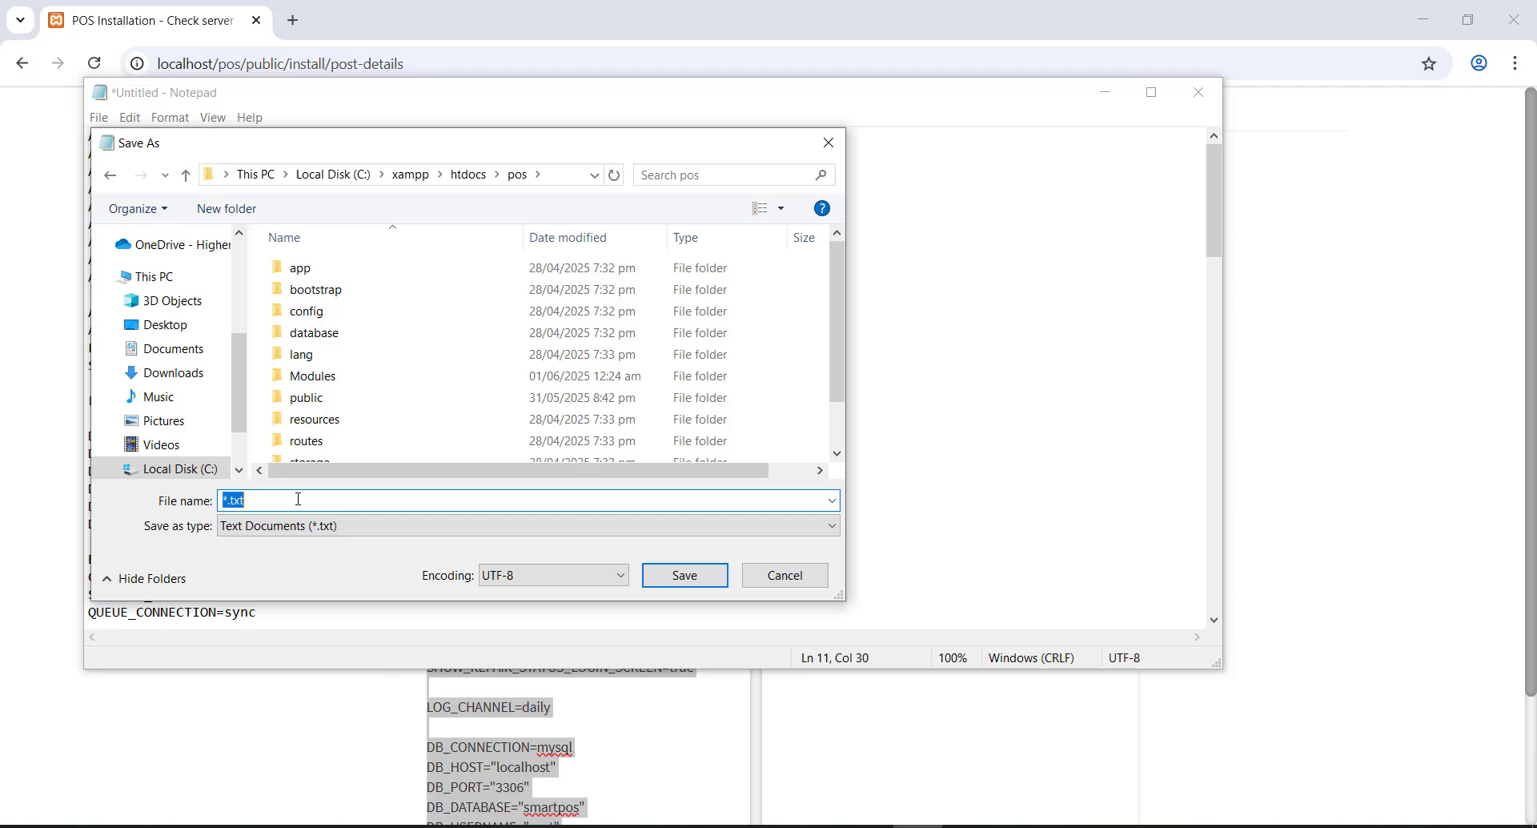
text(.)
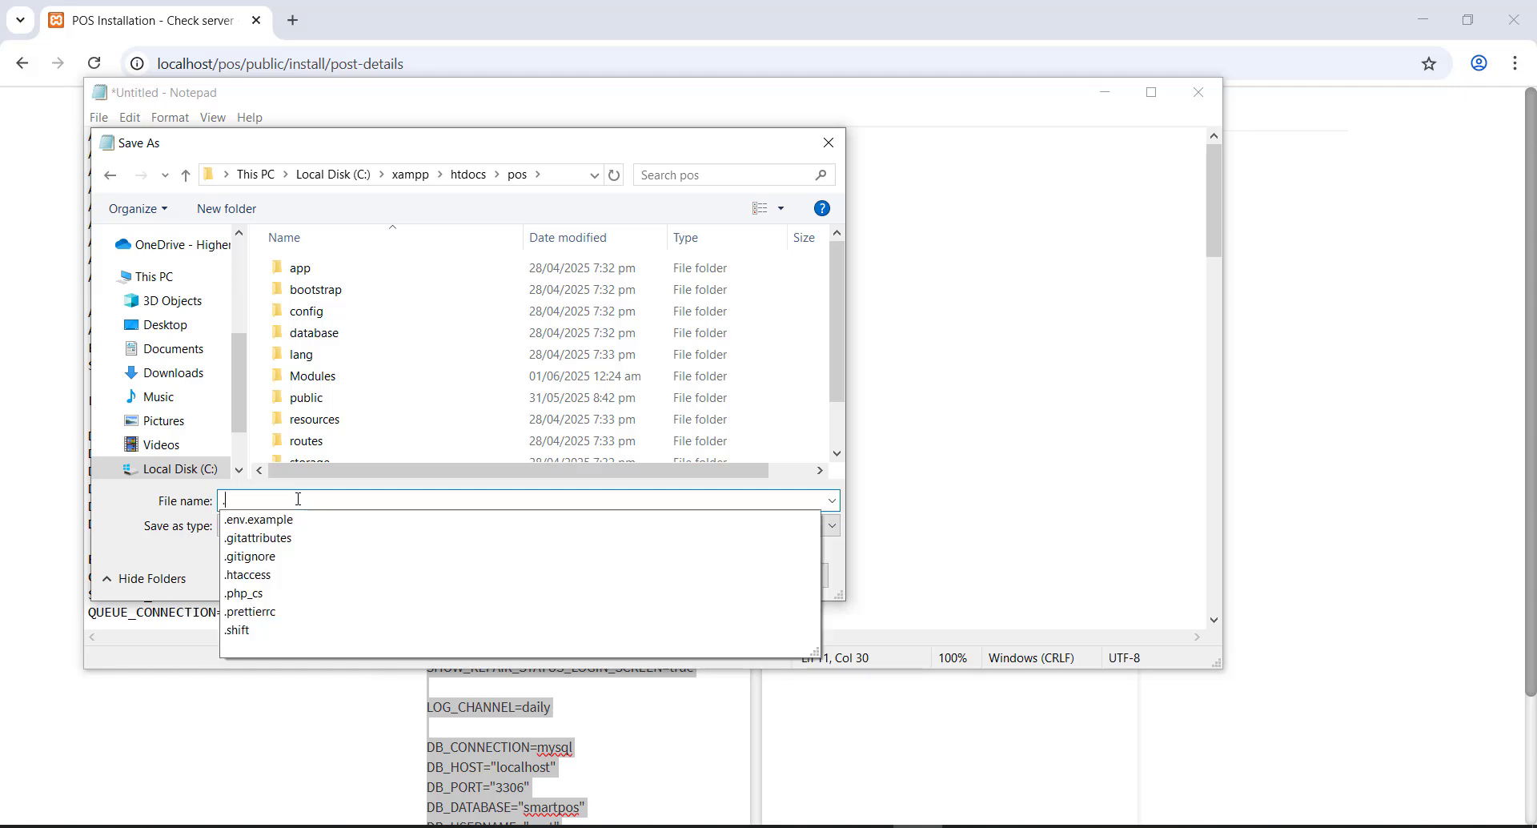
text(env)
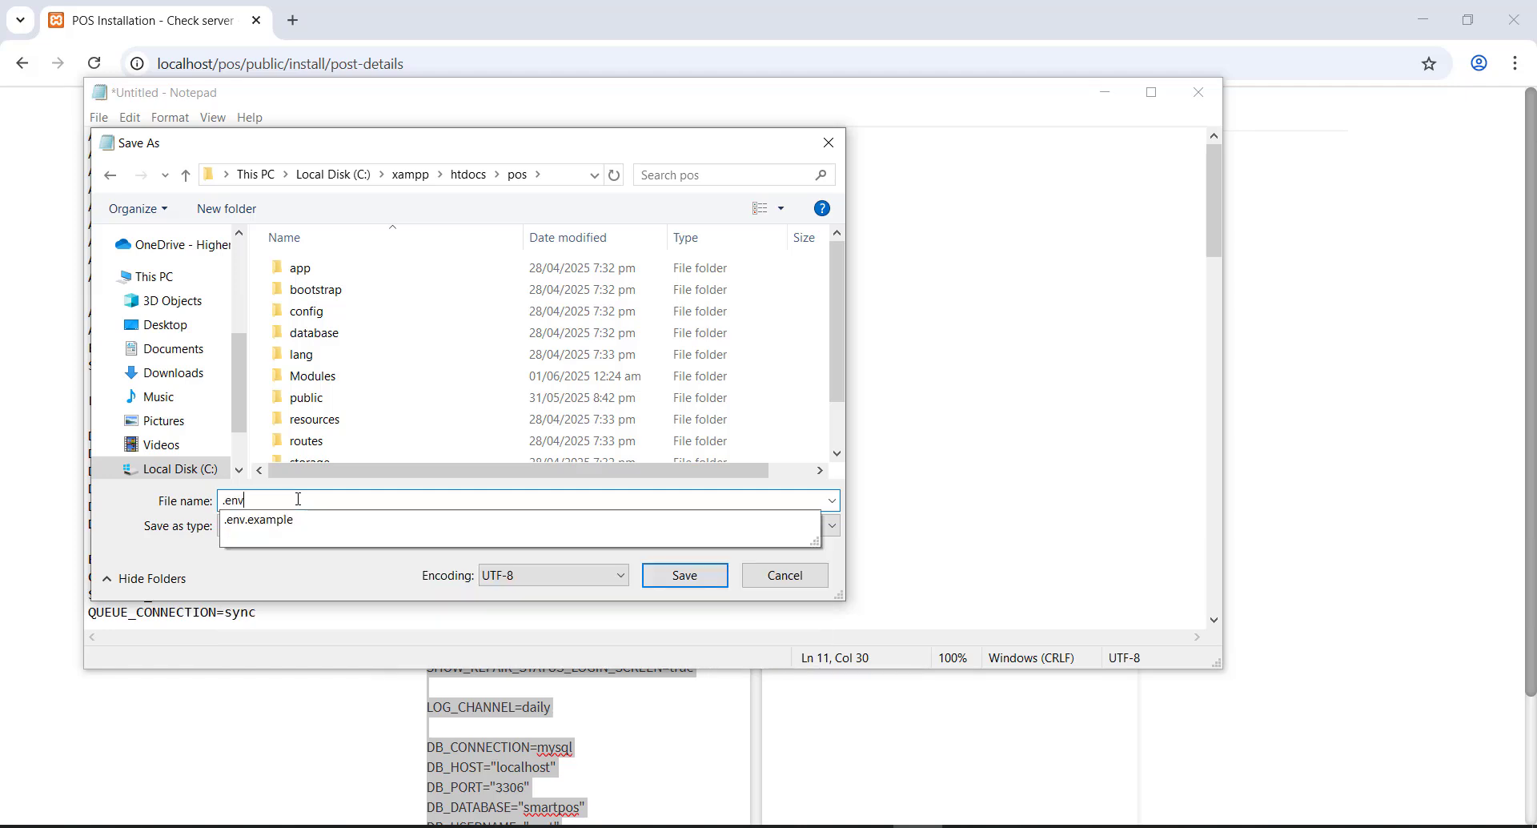
click(682, 577)
click(1199, 92)
- Open the C:\xampp\htdocs\pos folder in File Explorer to find the saved file
click(1424, 20)
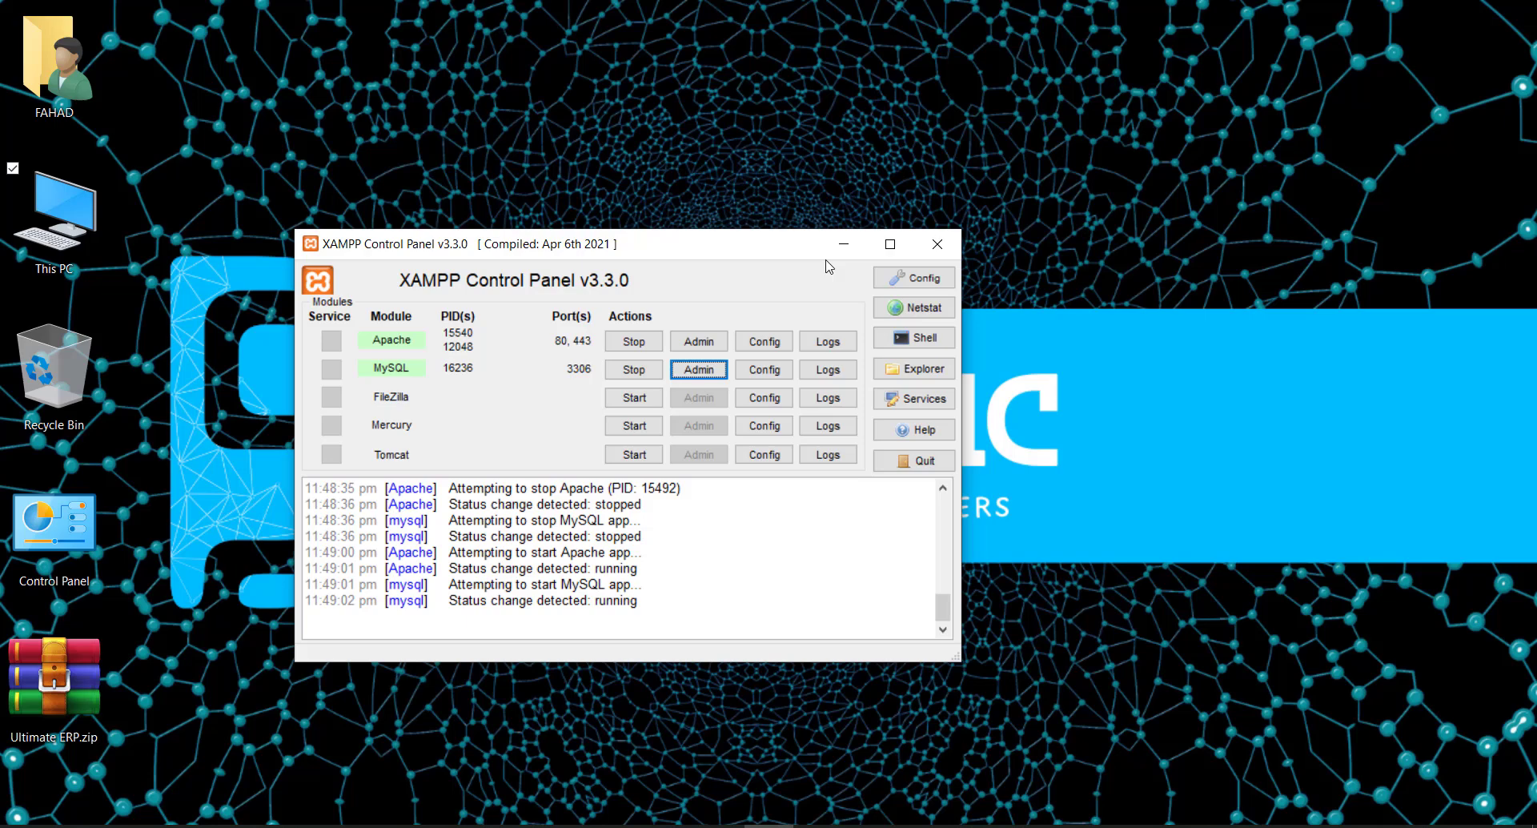
double_click(54, 217)
double_click(534, 473)
double_click(472, 424)
double_click(456, 354)
double_click(450, 293)
scroll(584, 492, down, 4)
scroll(581, 493, up, 4)
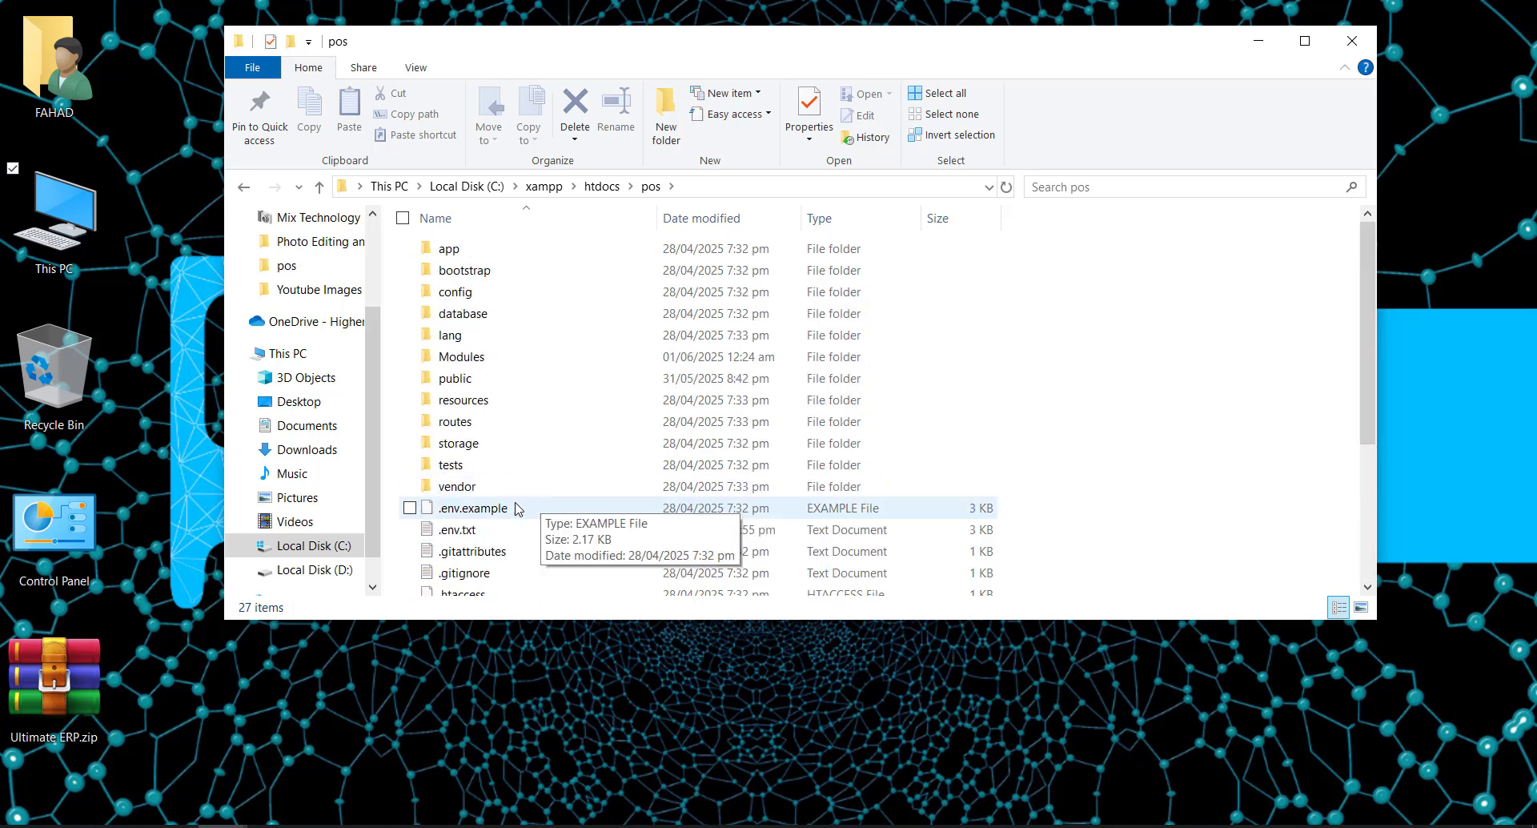
scroll(516, 499, down, 1)
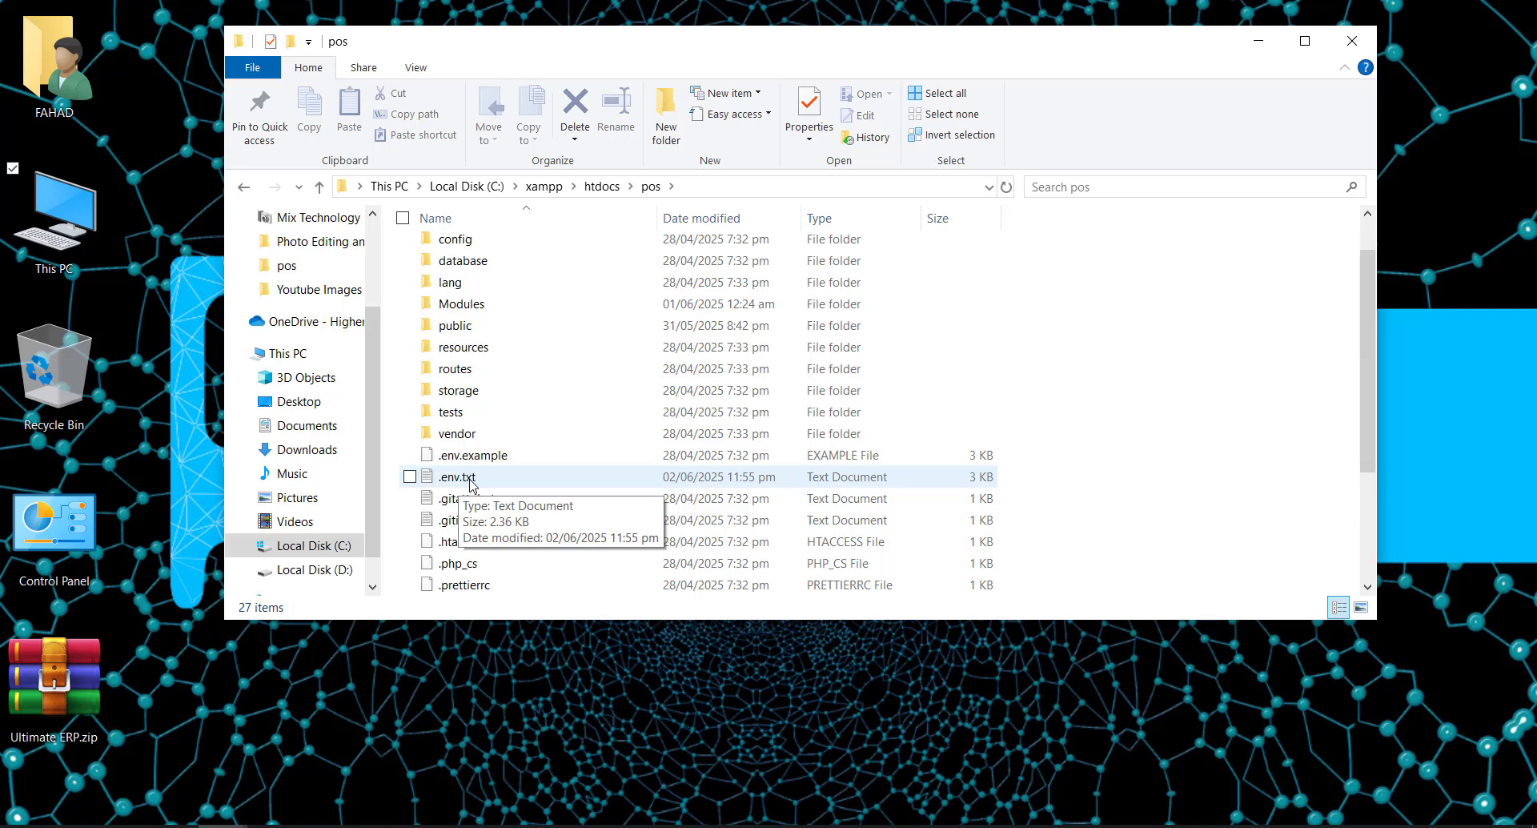
- Rename .env.txt to .env, accepting the extension-change warning
click(470, 483)
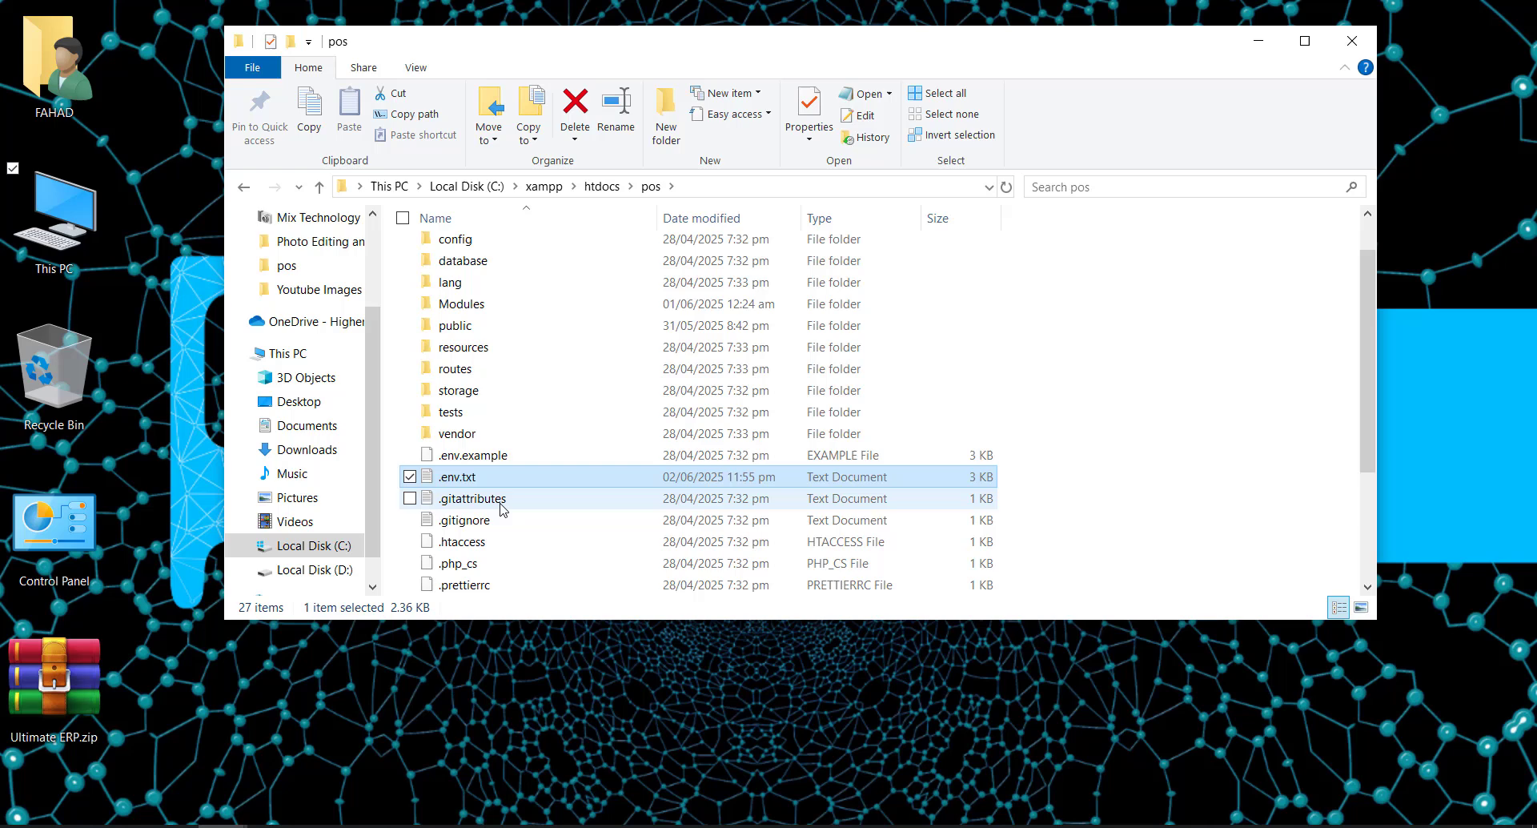
click(626, 126)
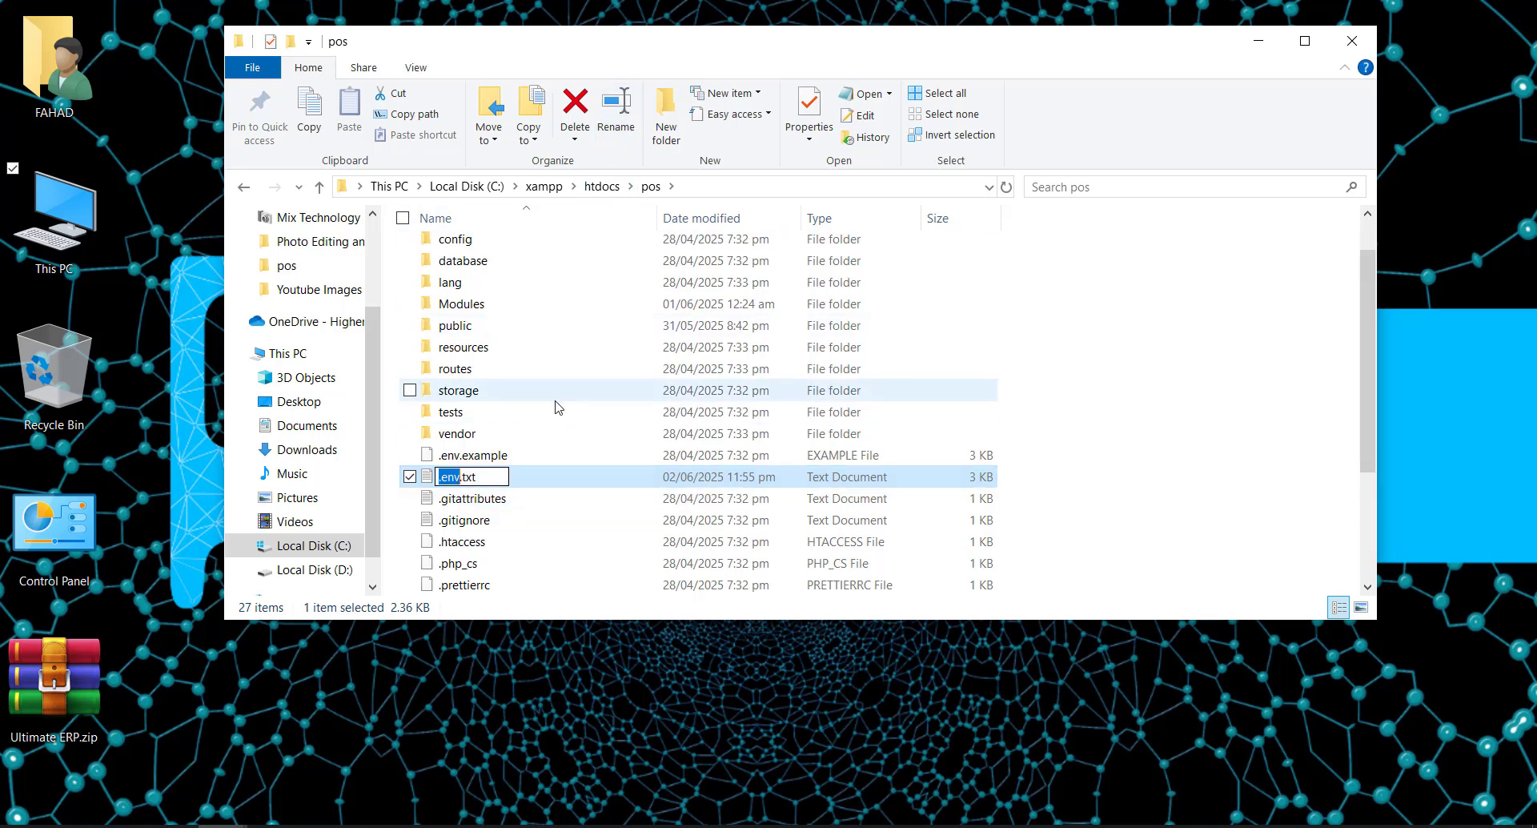
click(494, 479)
key(BackSpace)
key(BackSpace)
key(BackSpace)
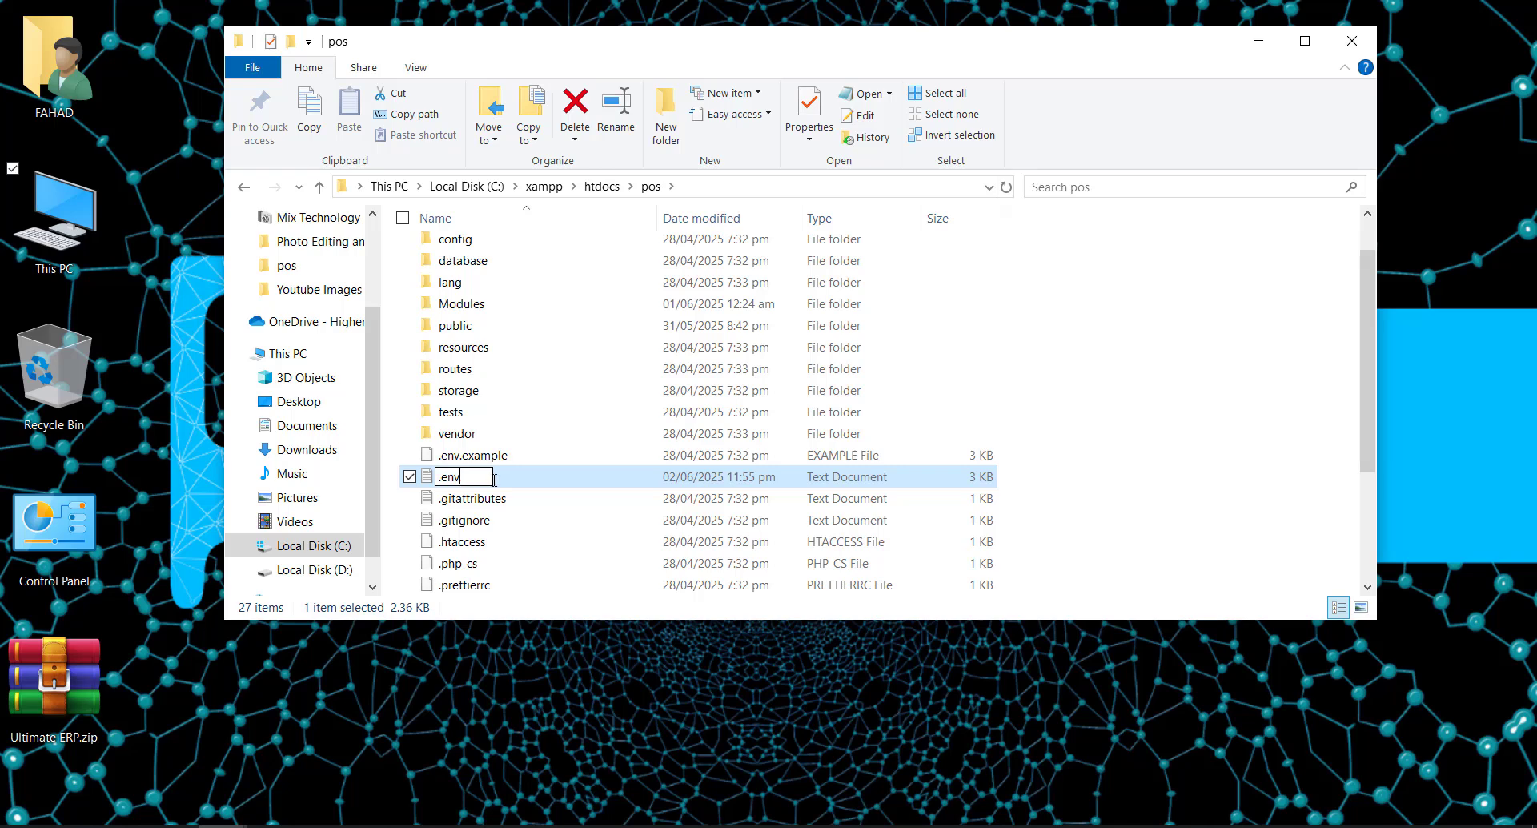
key(Return)
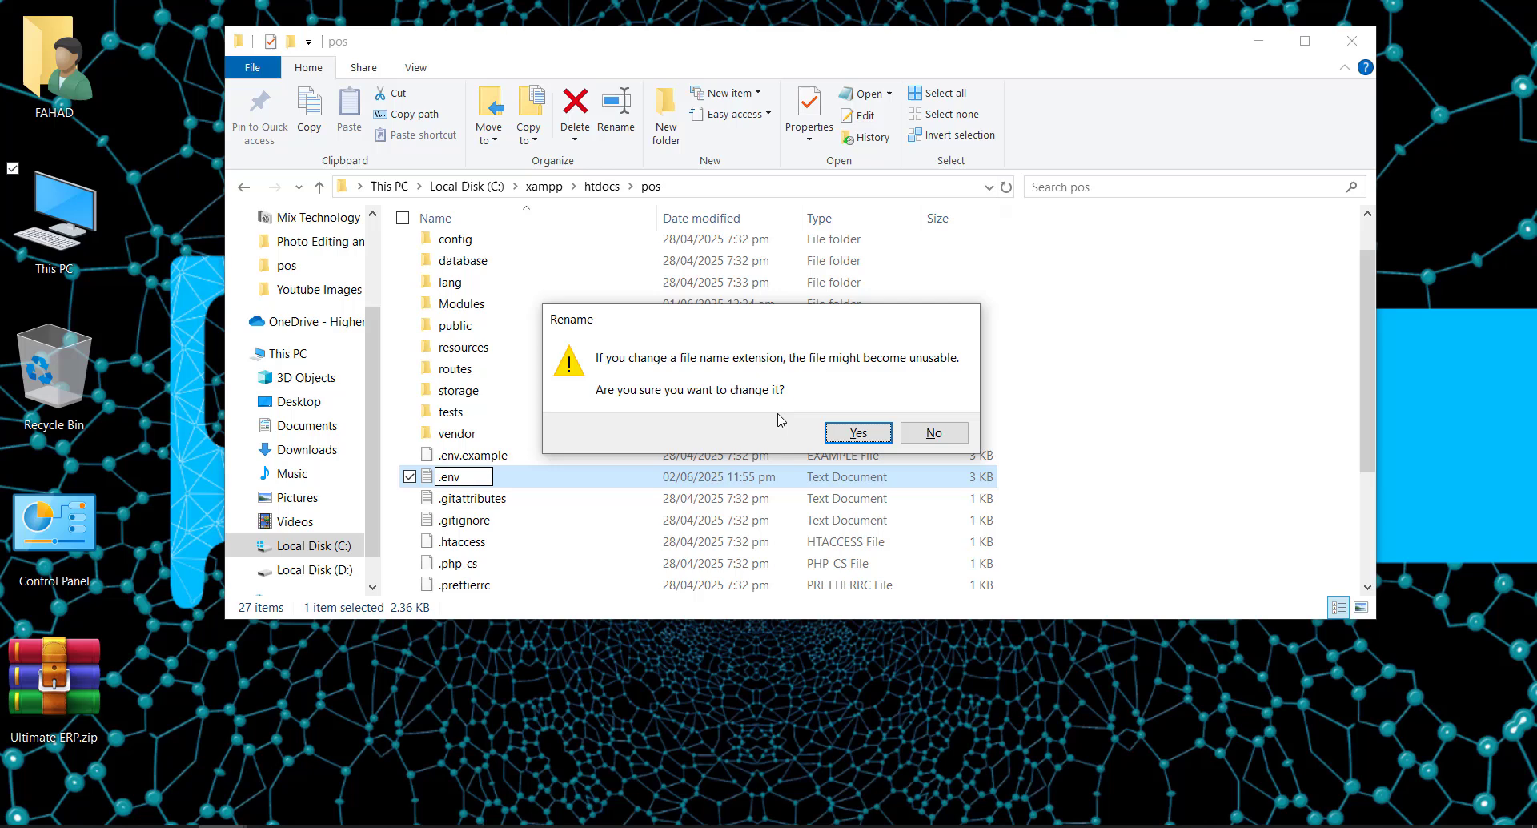
click(840, 434)
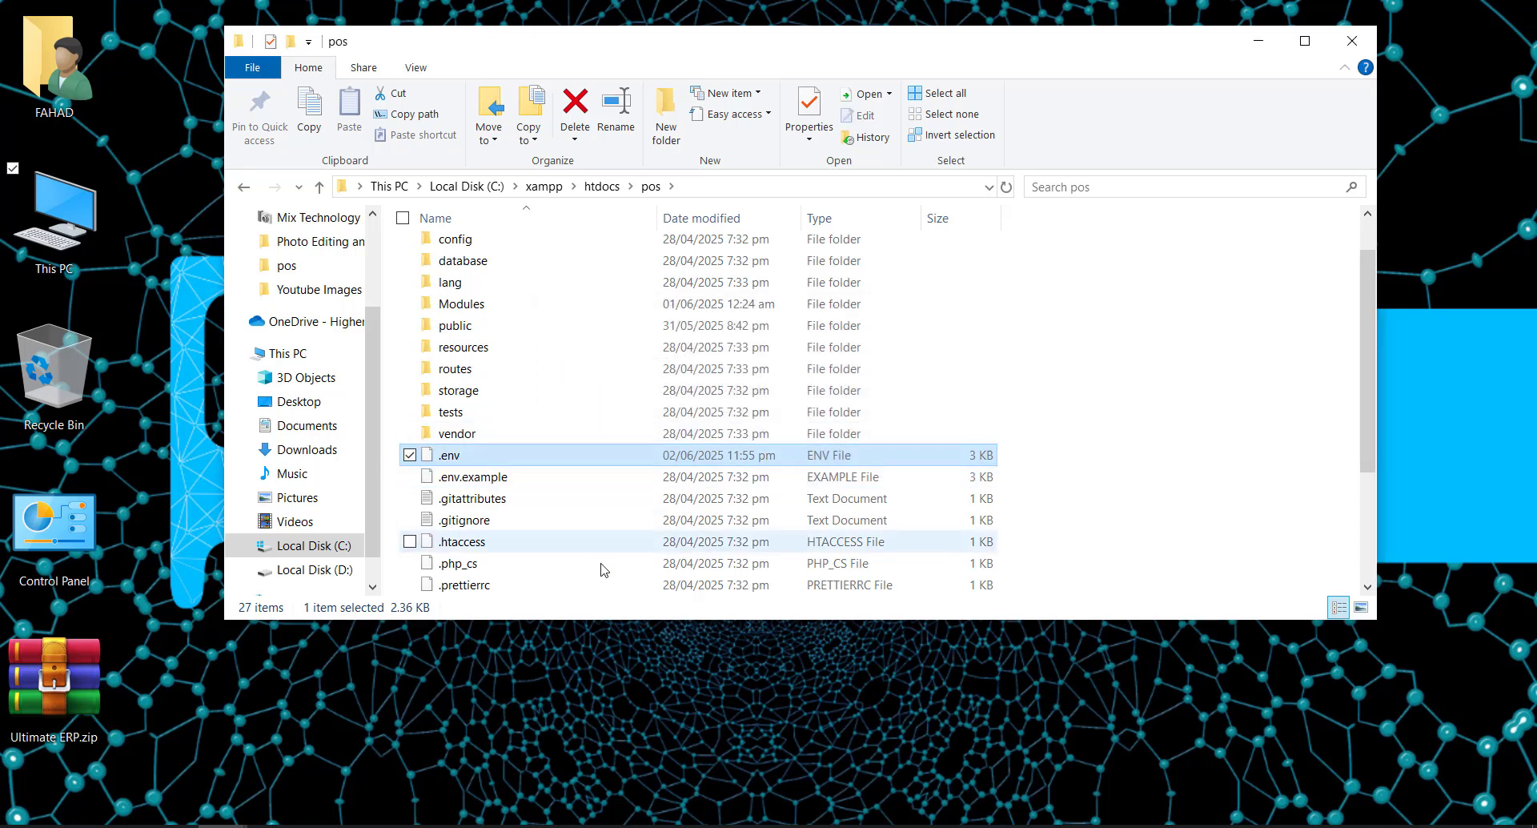
key(alt+Tab)
- Run the Install, then go to Register Business from the success page
scroll(954, 542, down, 3)
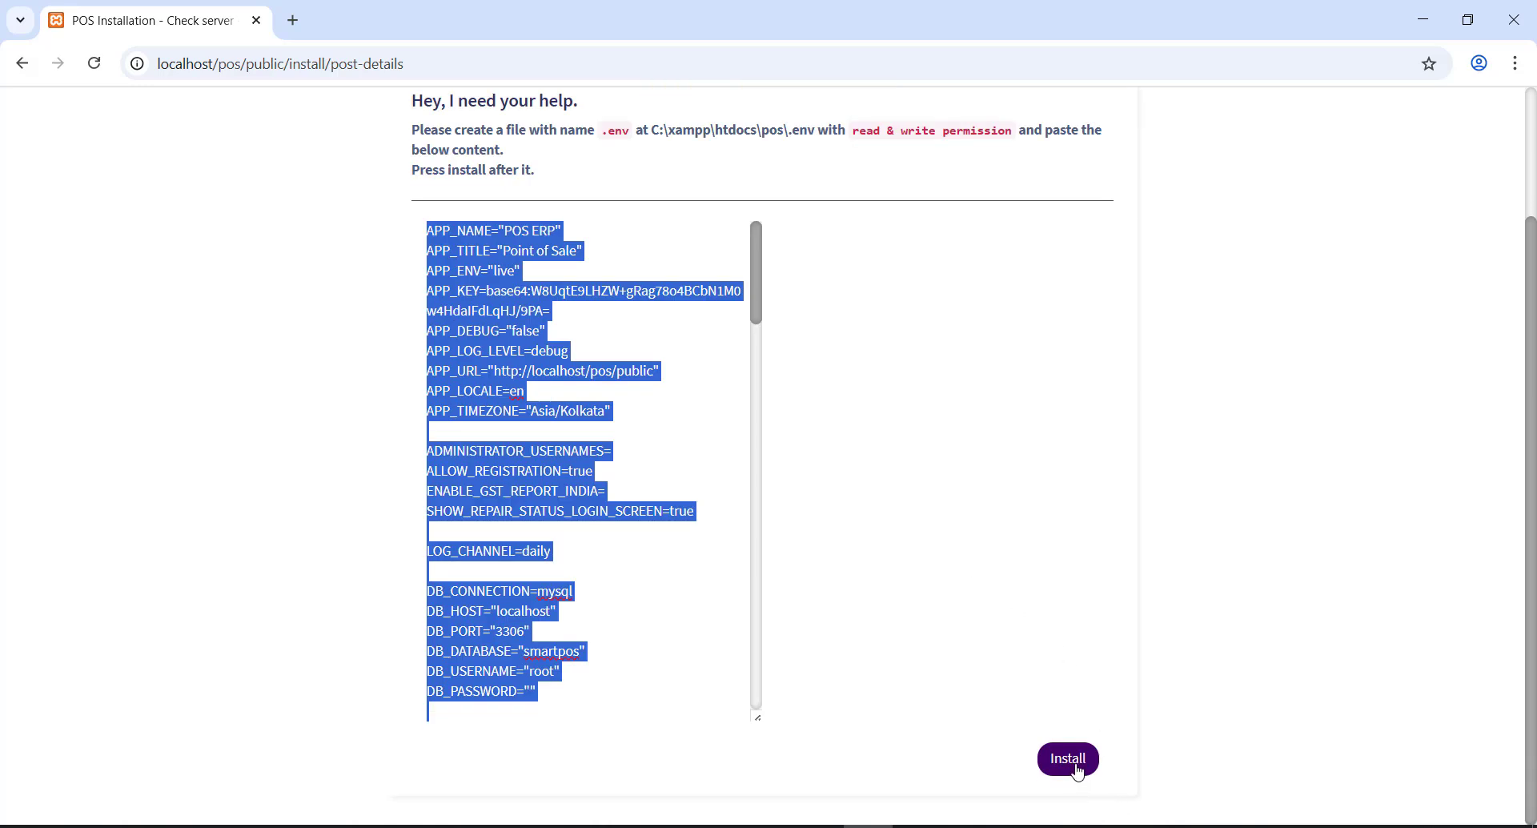
click(1067, 759)
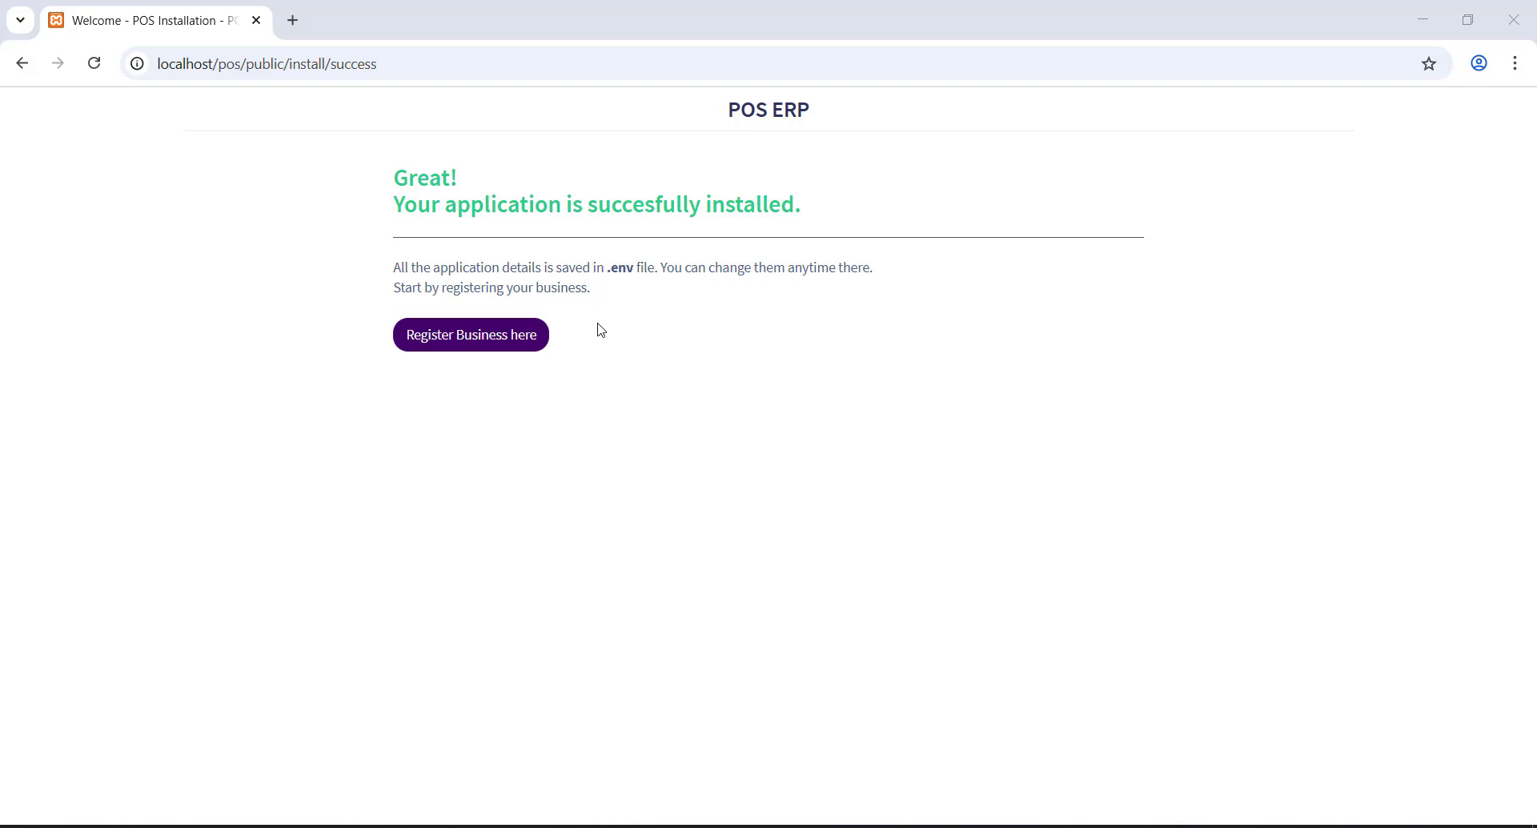
click(461, 350)
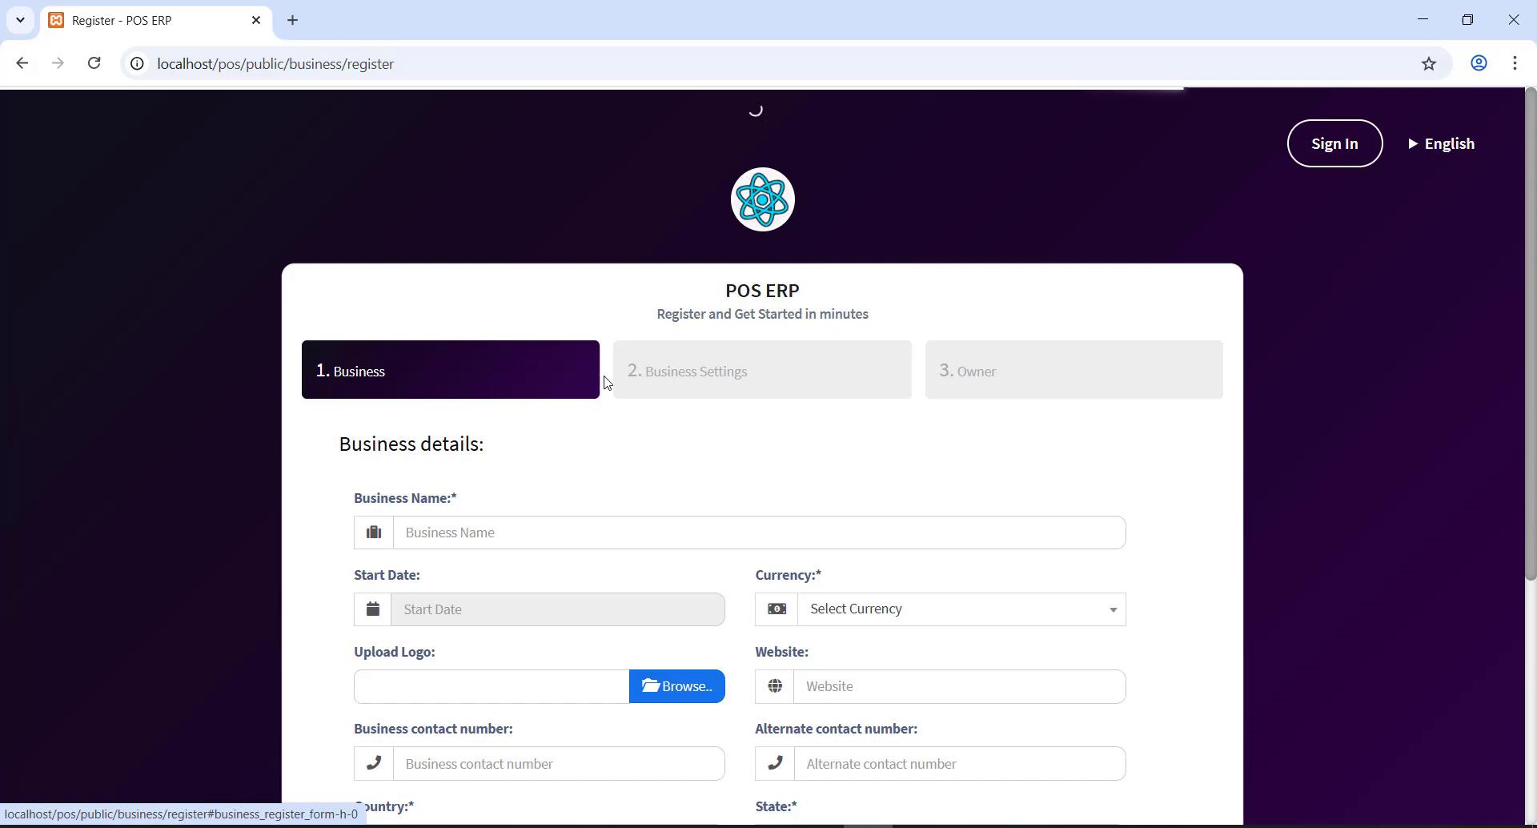
- Enter business name MEGA MART, start date 06/02/2025 and currency America - Dollars (USD)
scroll(552, 408, down, 2)
click(495, 344)
scroll(560, 381, up, 1)
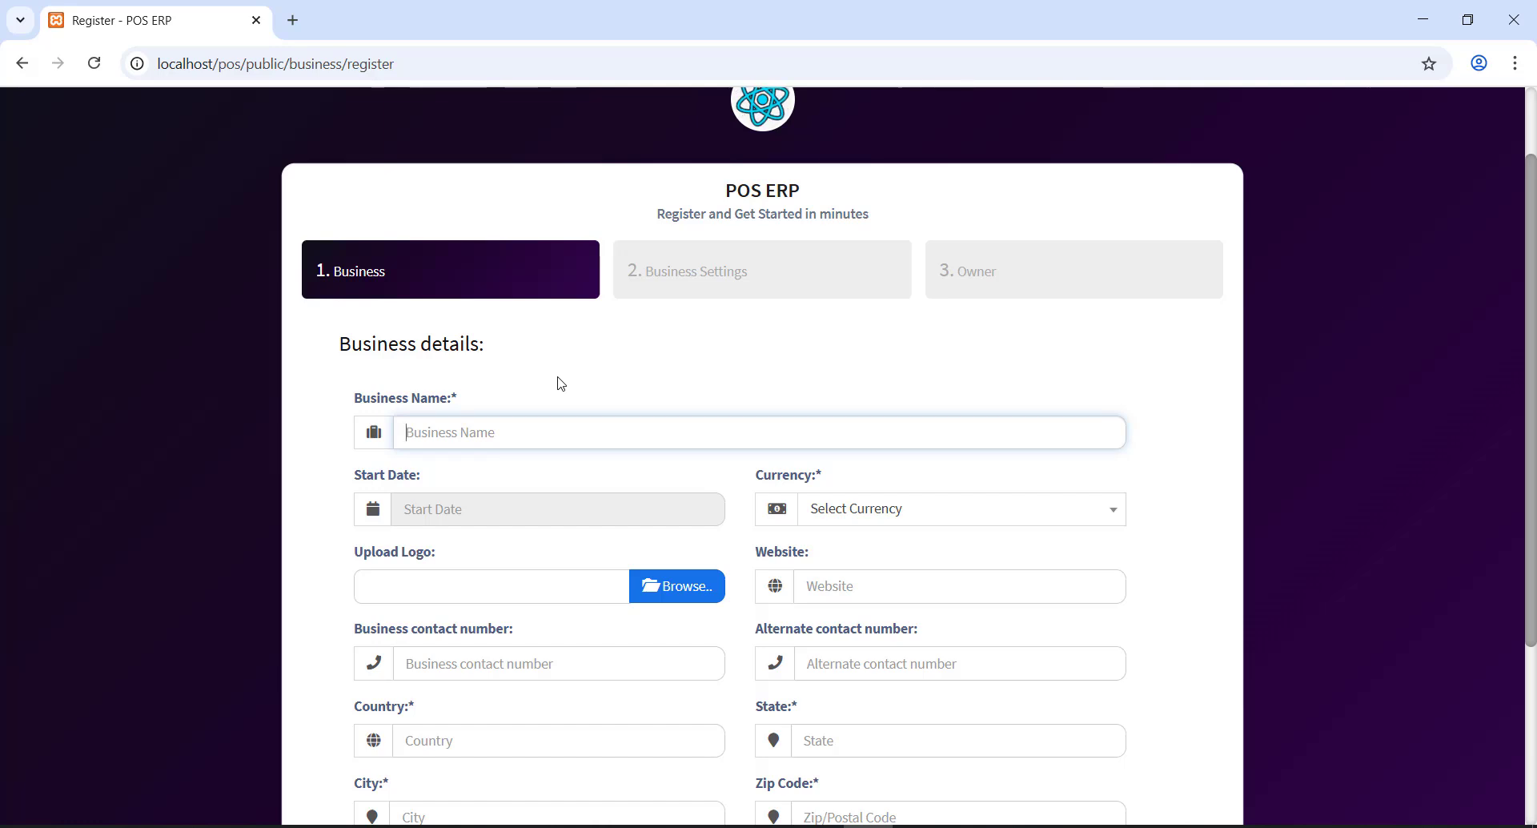
text(SHO)
key(BackSpace)
key(BackSpace)
key(BackSpace)
text(POI)
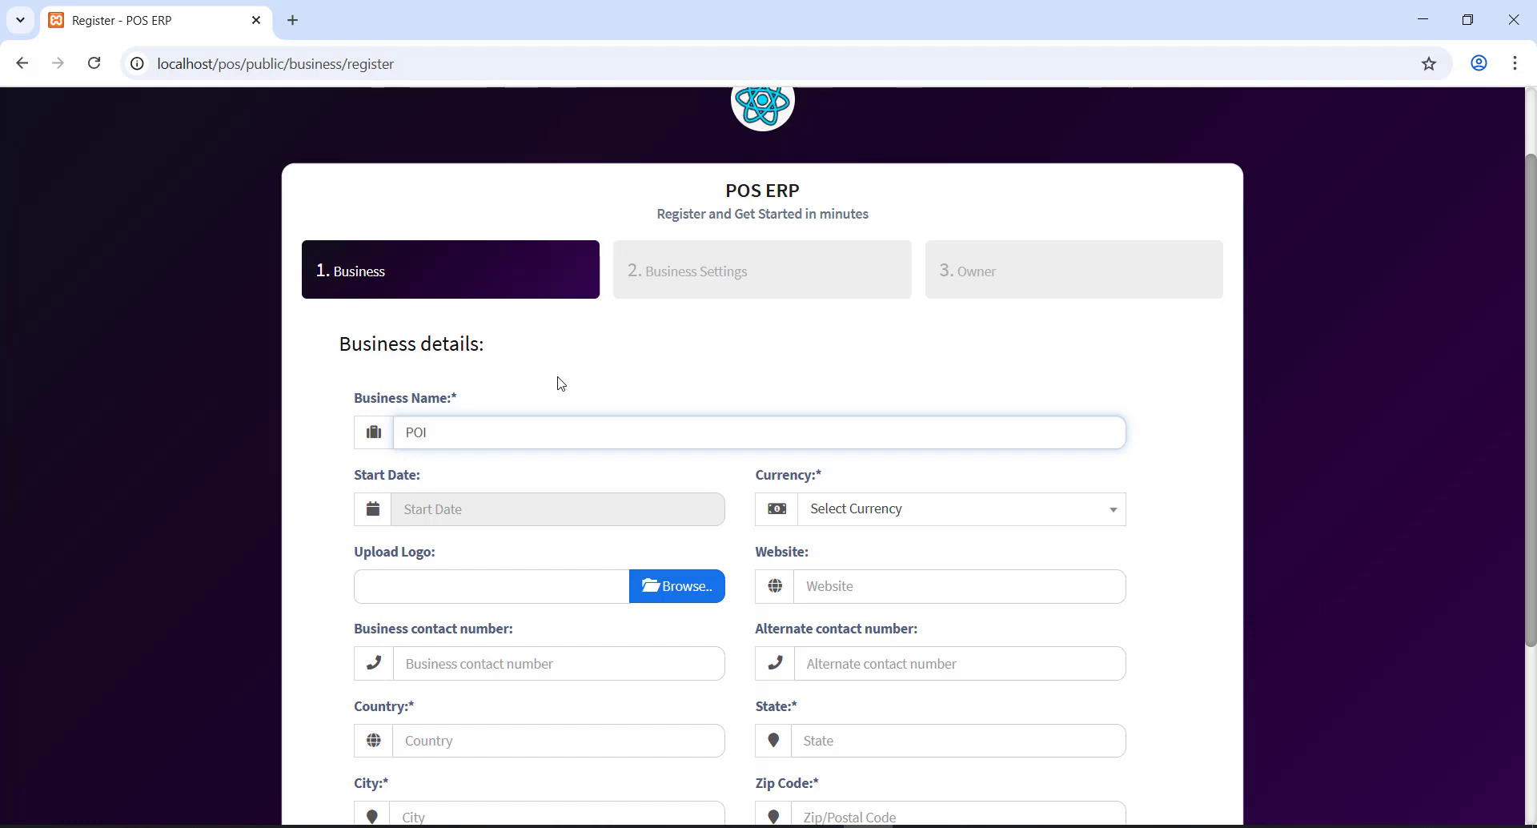
text(S SHOP)
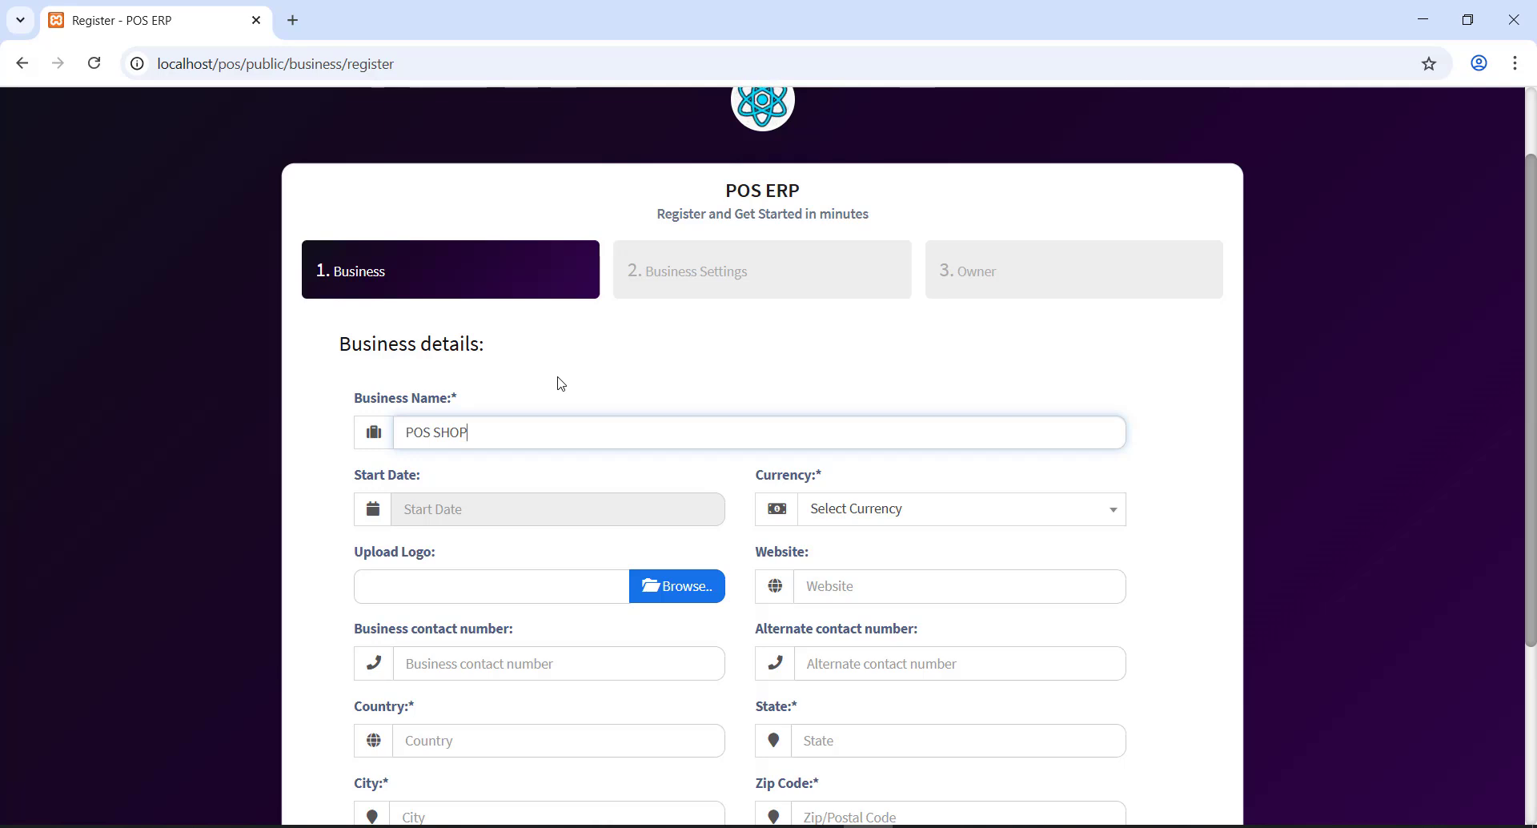
key(BackSpace)
key(BackSpace)
key(BackSpace)
key(BackSpace)
key(BackSpace)
key(BackSpace)
key(BackSpace)
key(BackSpace)
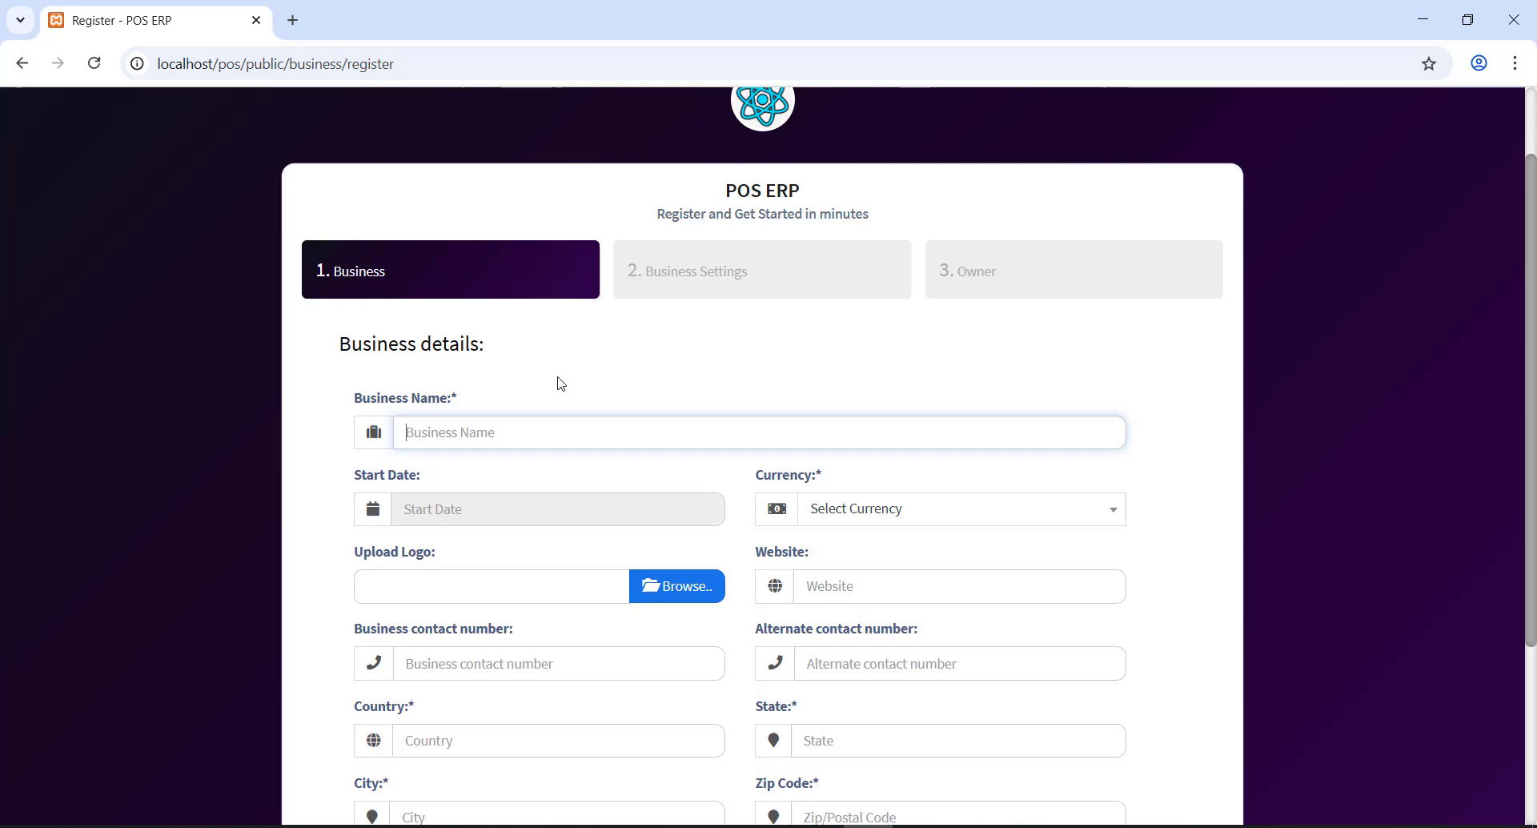
text(MEGA MART)
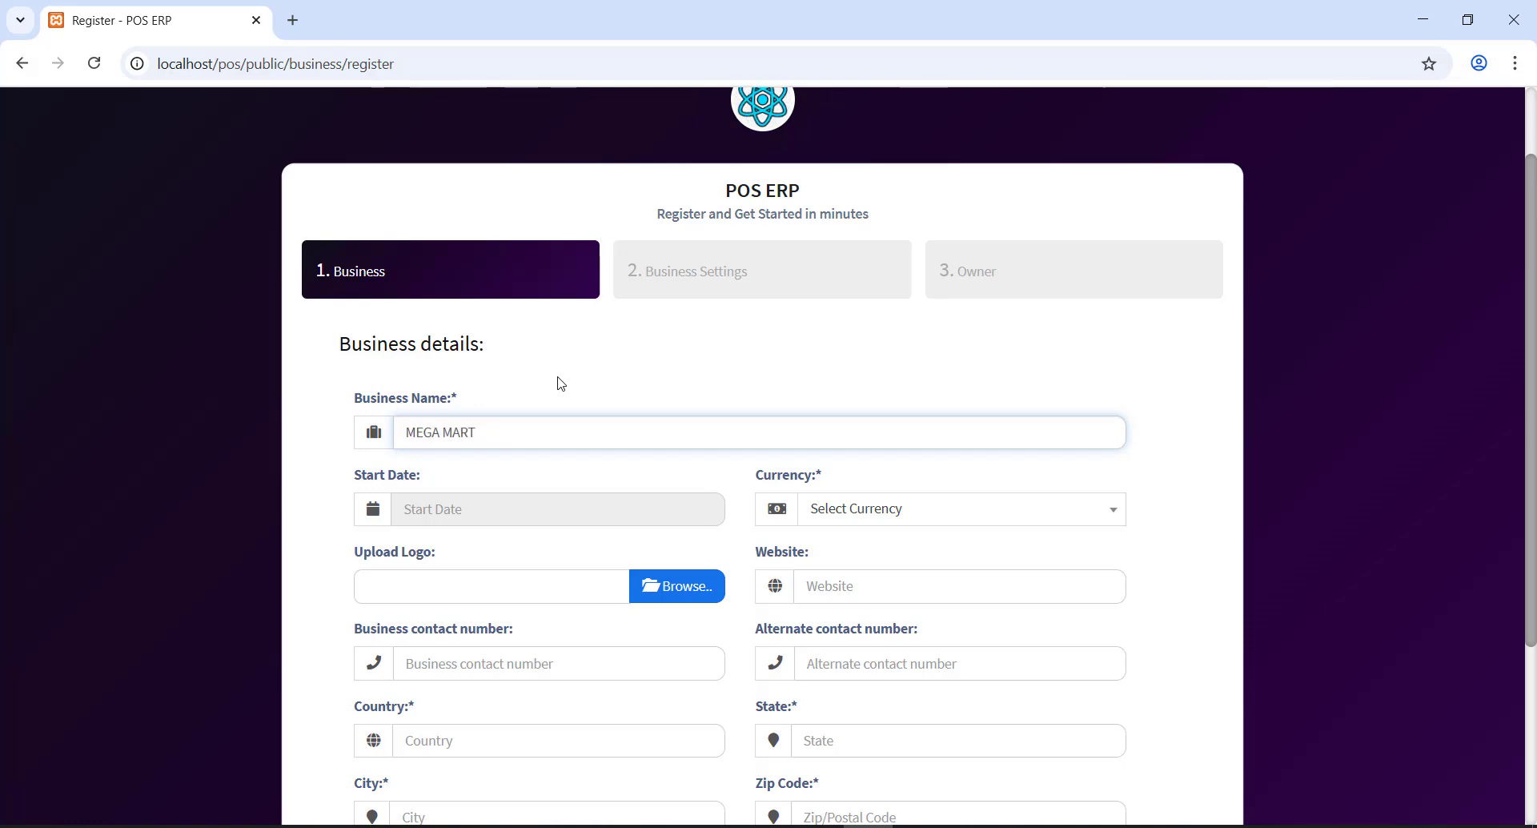
key(Tab)
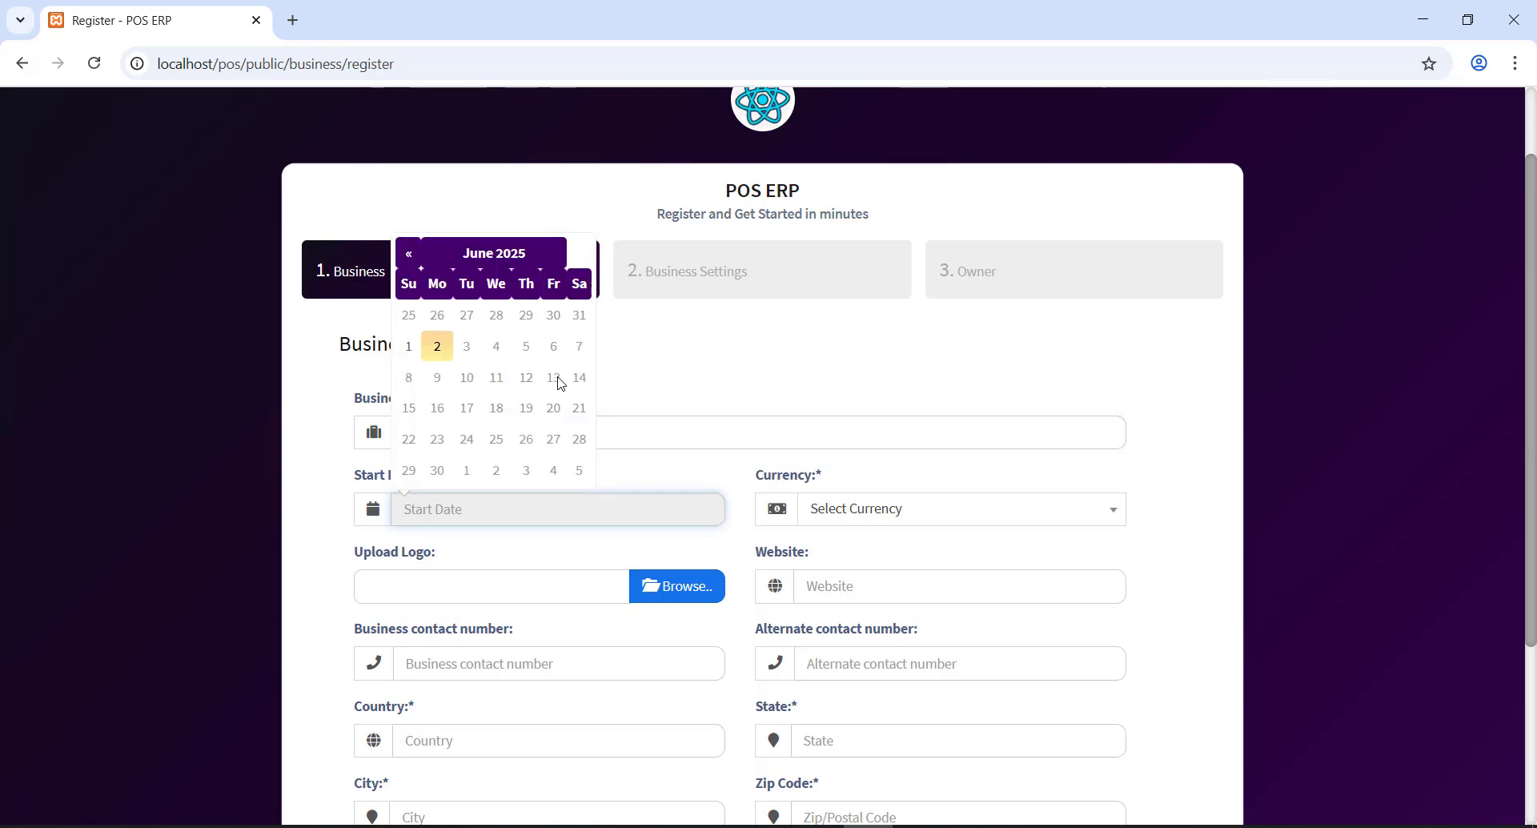
key(Return)
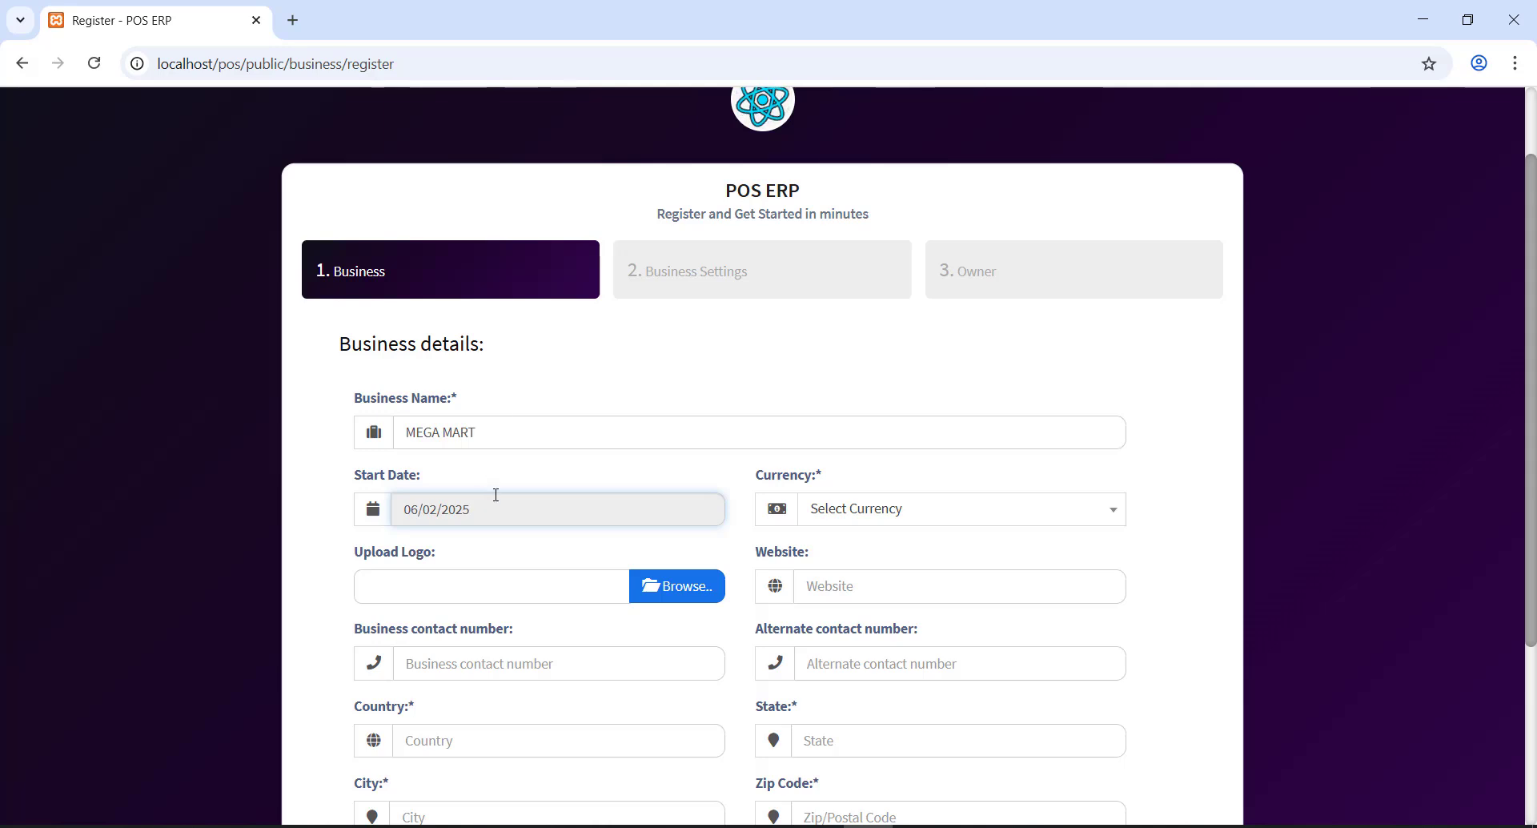
click(831, 513)
text(usd)
key(Return)
- Fill in the business contact number and the Pakistan address fields, including zip code and landmark
scroll(657, 606, down, 1)
click(578, 570)
key(Tab)
key(Tab)
text(Pakist)
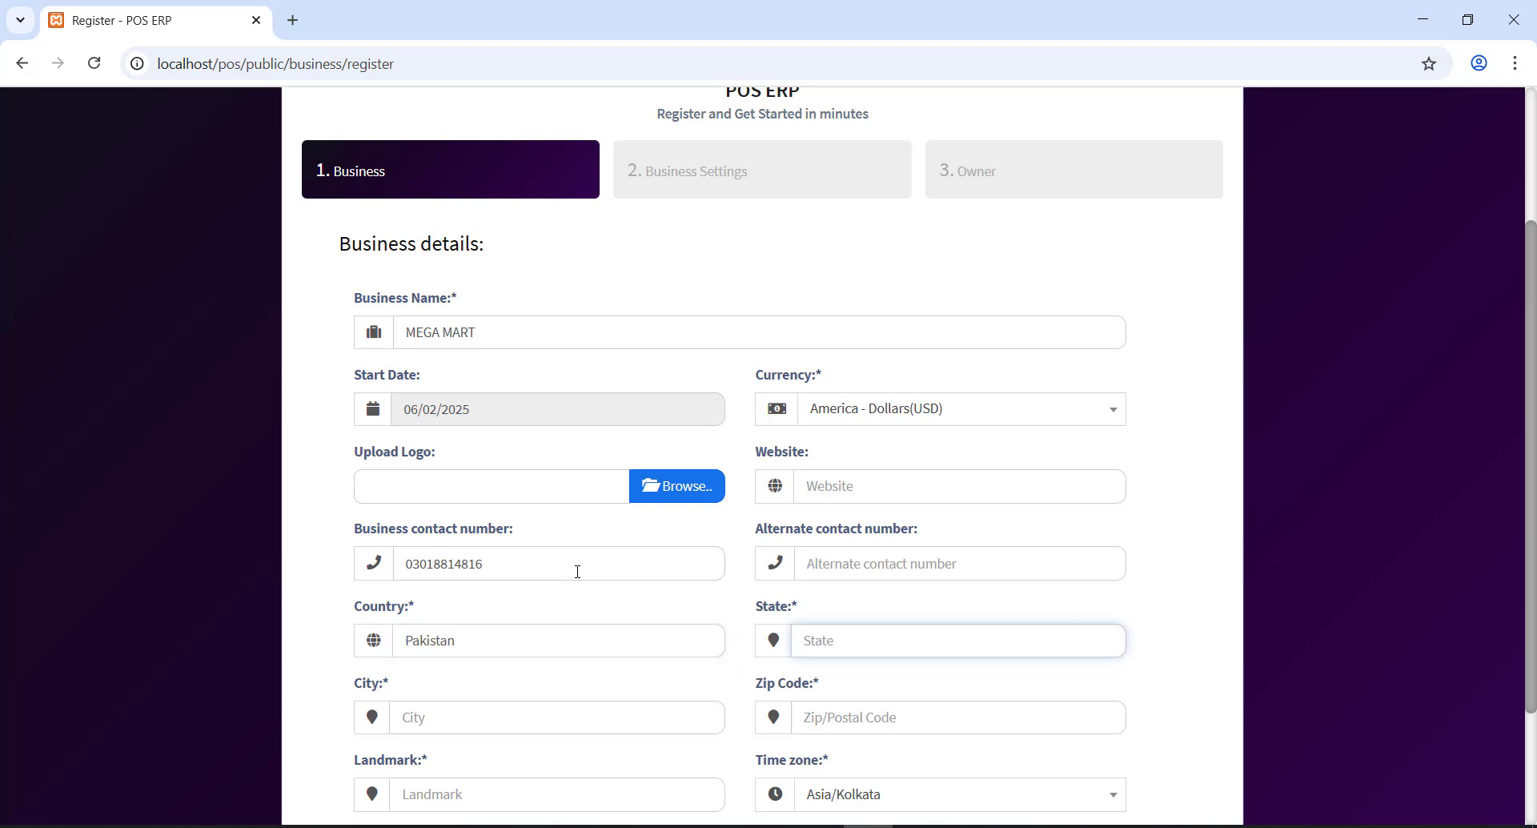
text(KPK)
key(shift+Tab)
key(Tab)
key(Tab)
text(PEs)
text(shawar)
key(Tab)
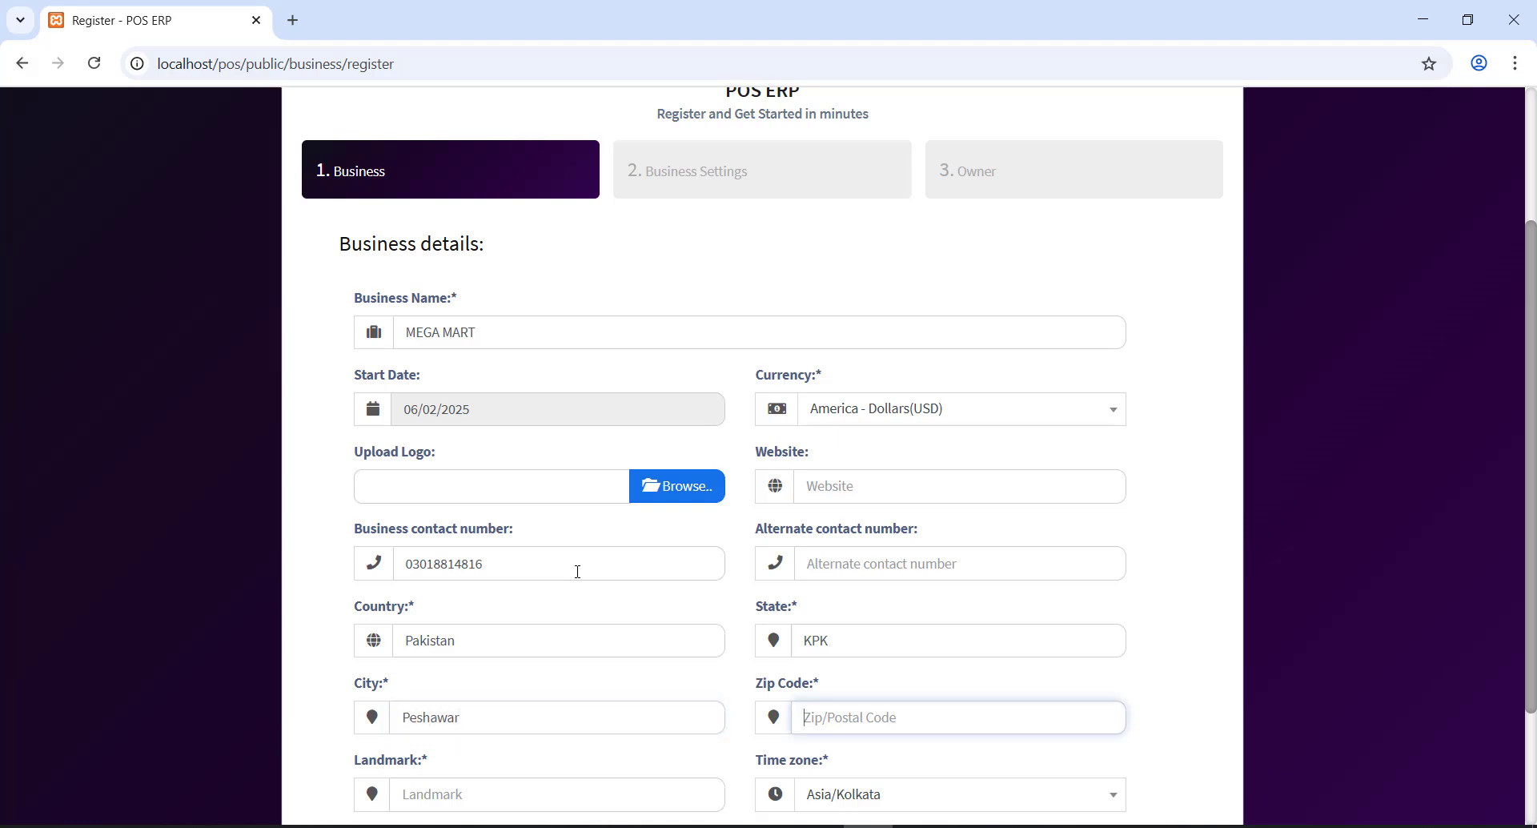
text(25000)
key(Tab)
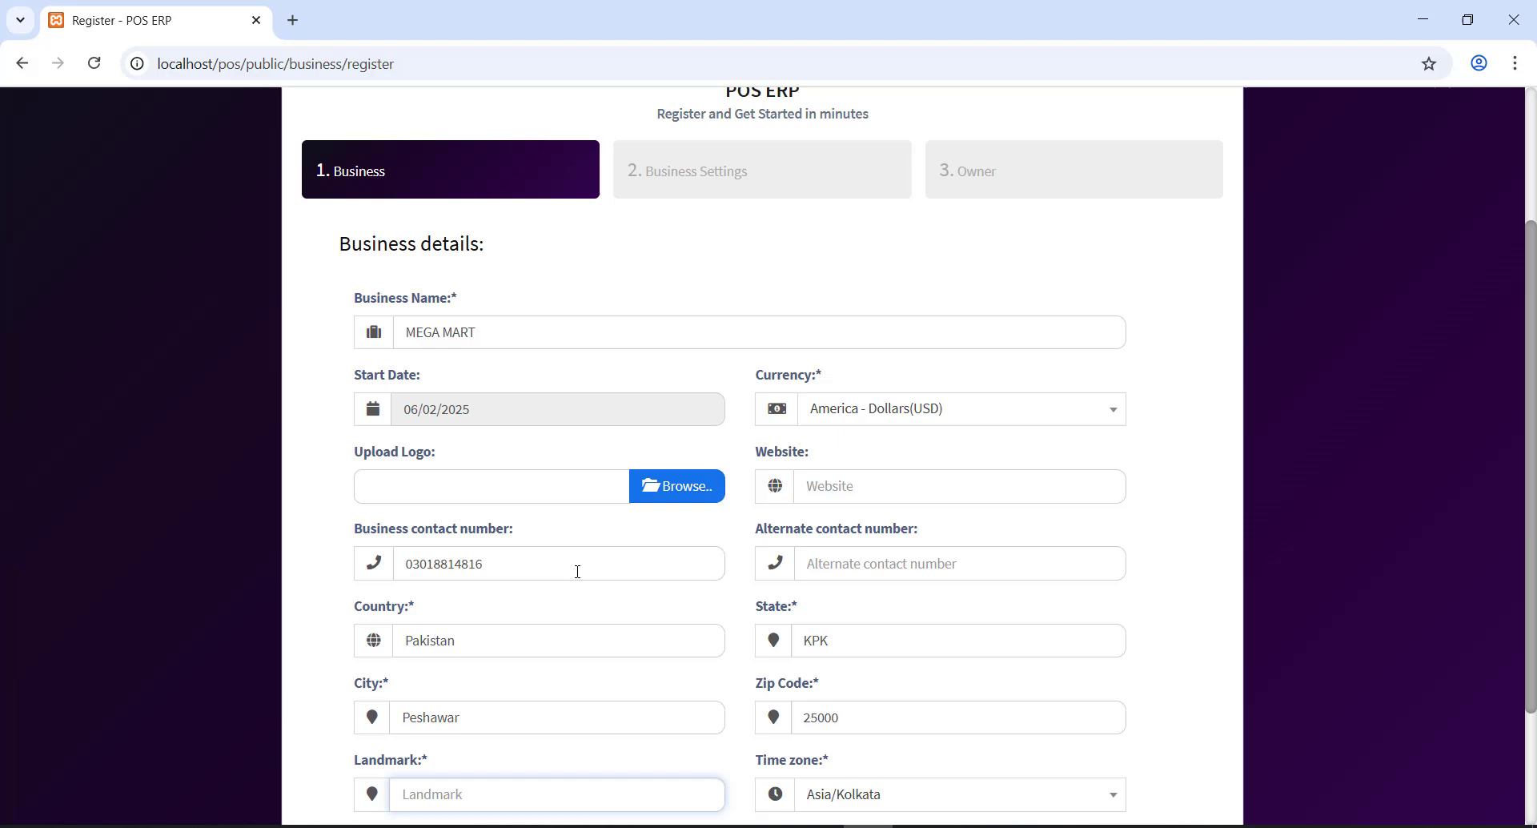
text(Muslim City Phase III)
- Set the time zone to Asia/Karachi
scroll(621, 579, down, 2)
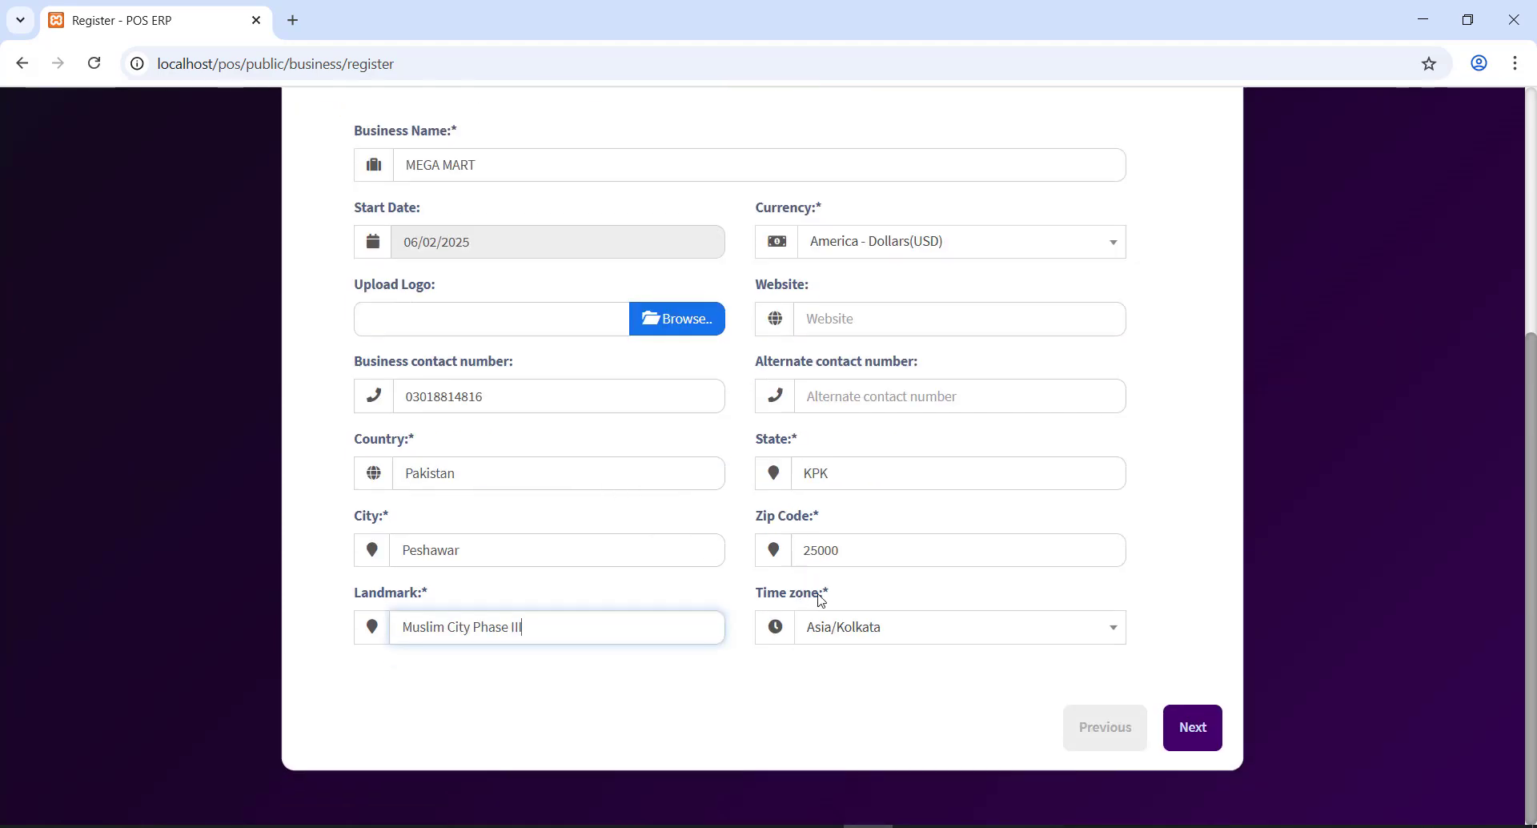
click(824, 636)
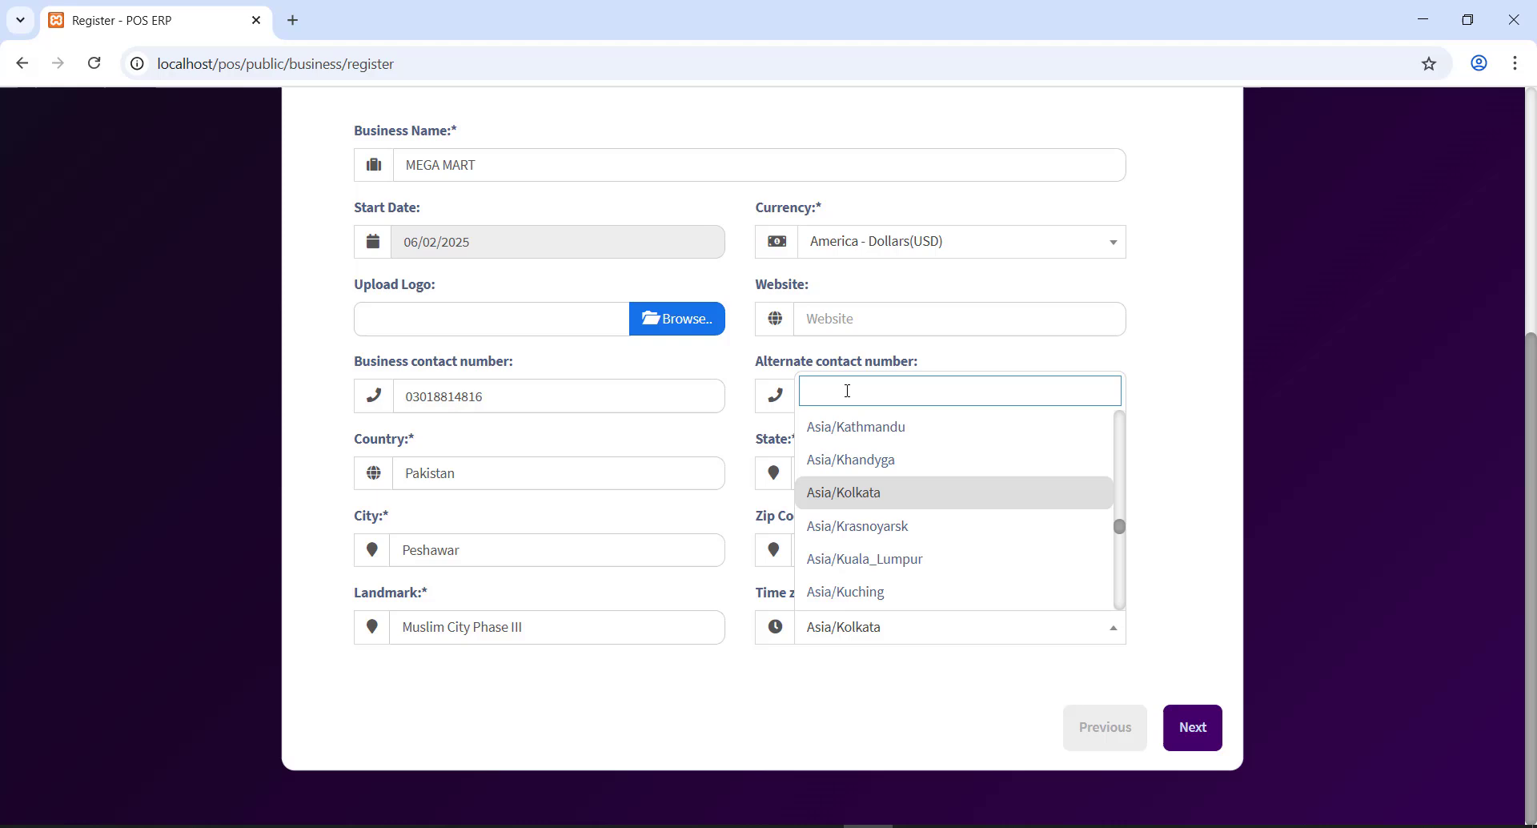
text(kar)
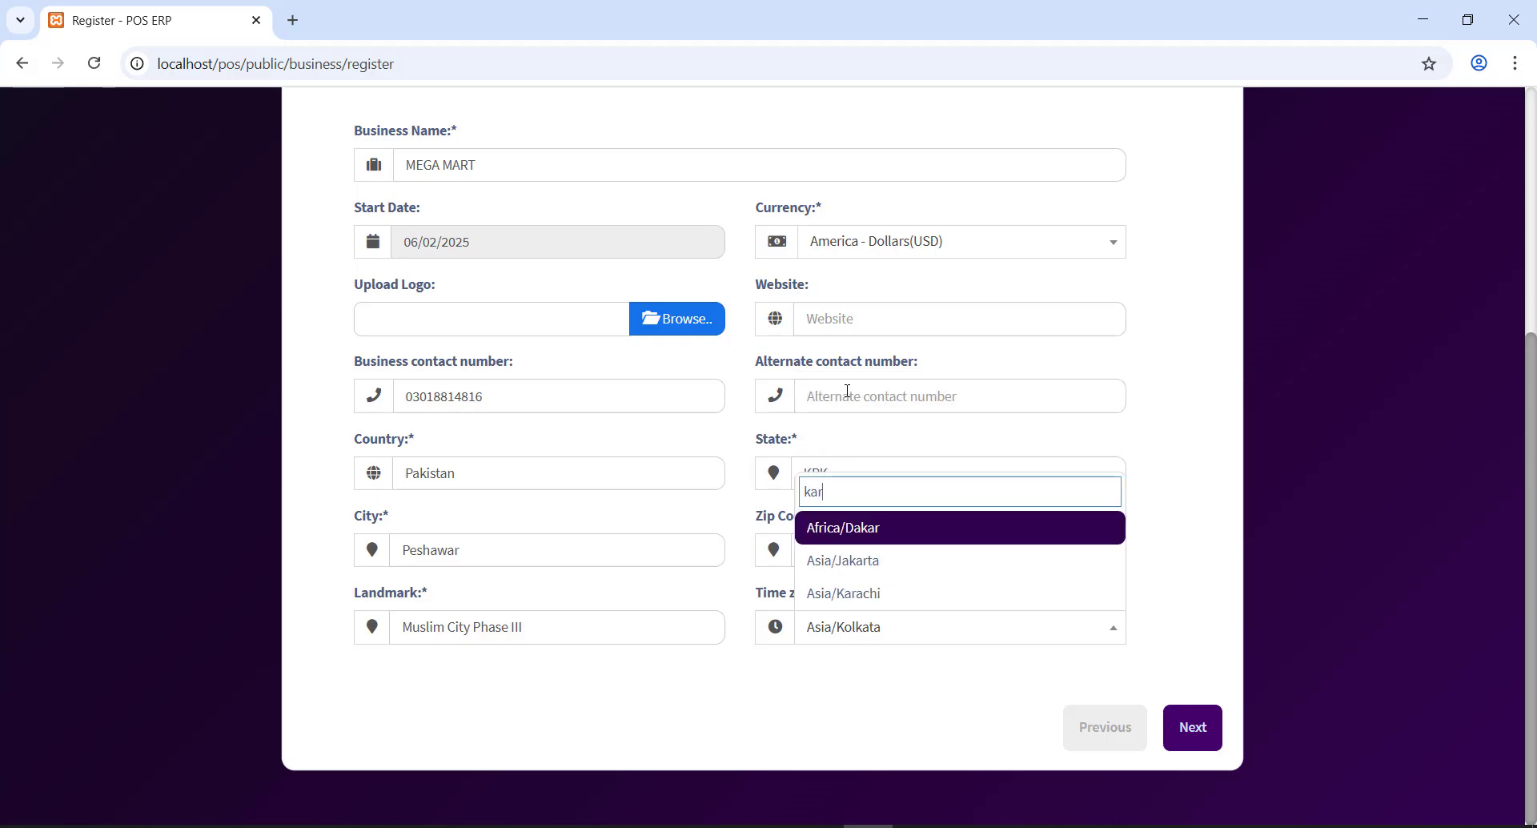
key(Down)
key(Down)
key(Return)
scroll(861, 425, up, 5)
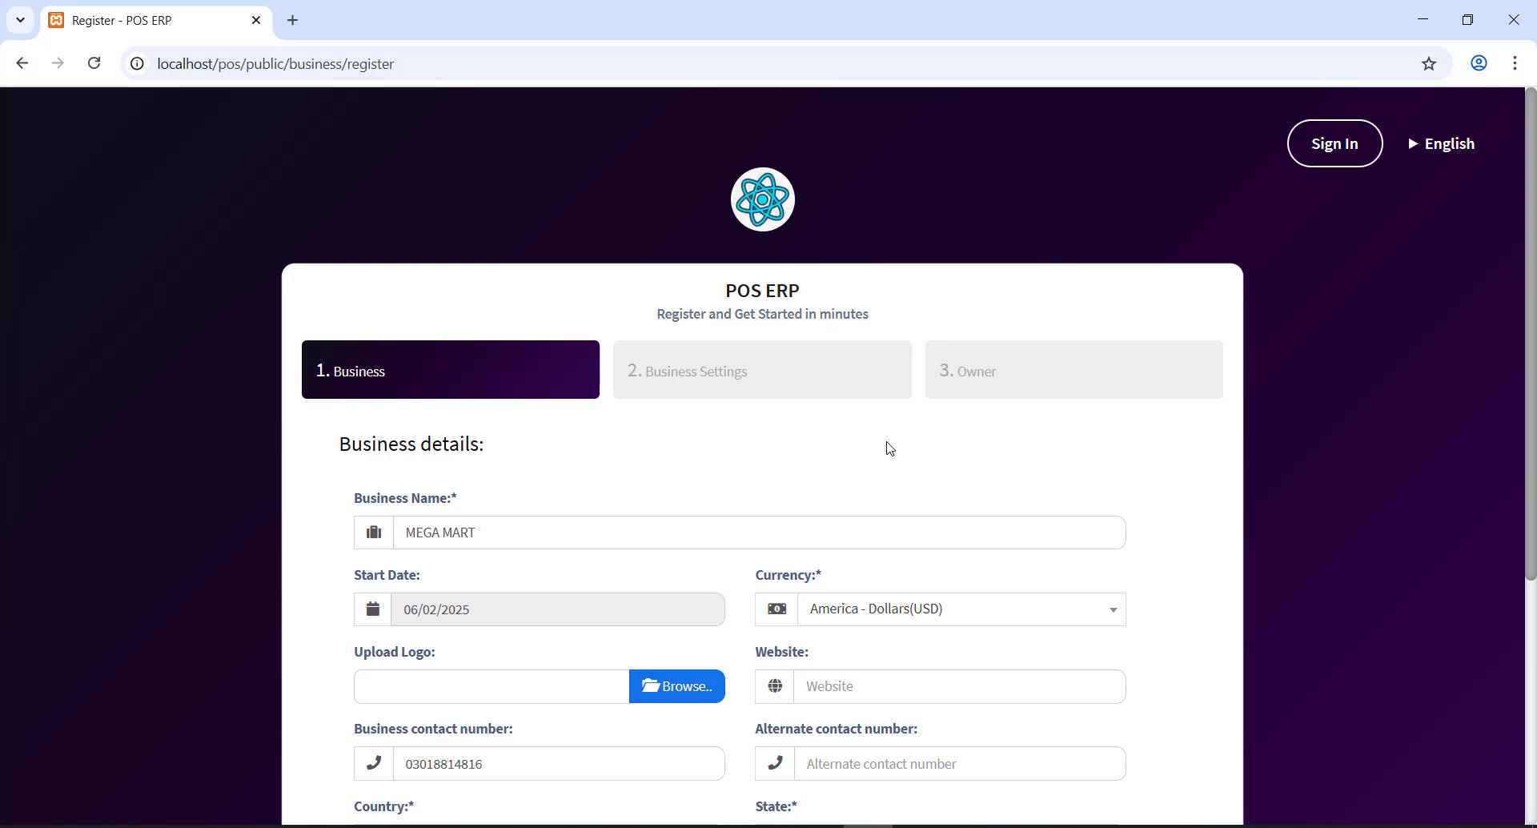
scroll(920, 518, down, 4)
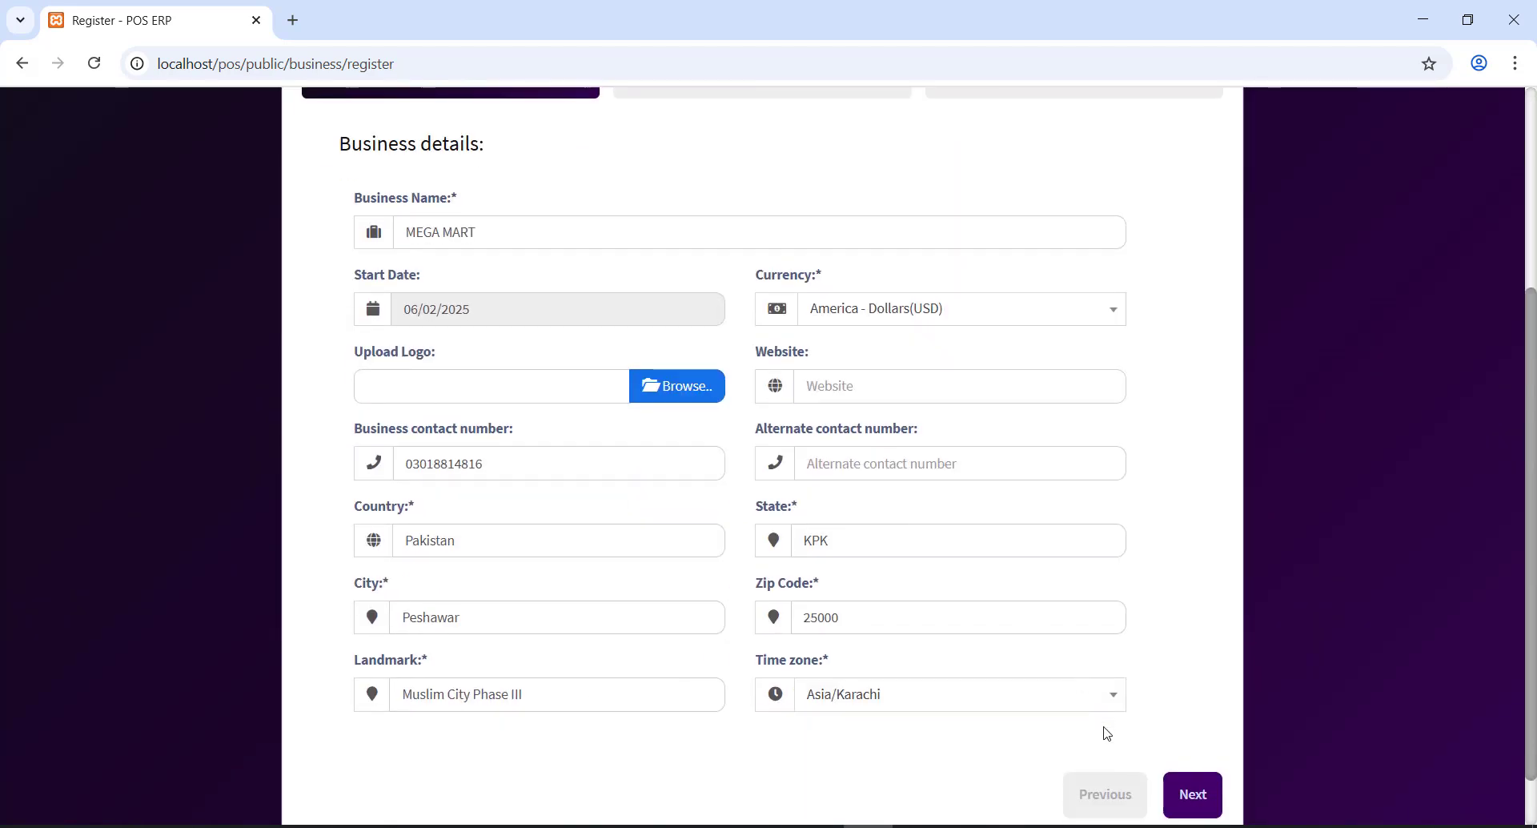
- On Business Settings, add tax 1 VAT and tax 2 GST with their tax numbers
click(1192, 793)
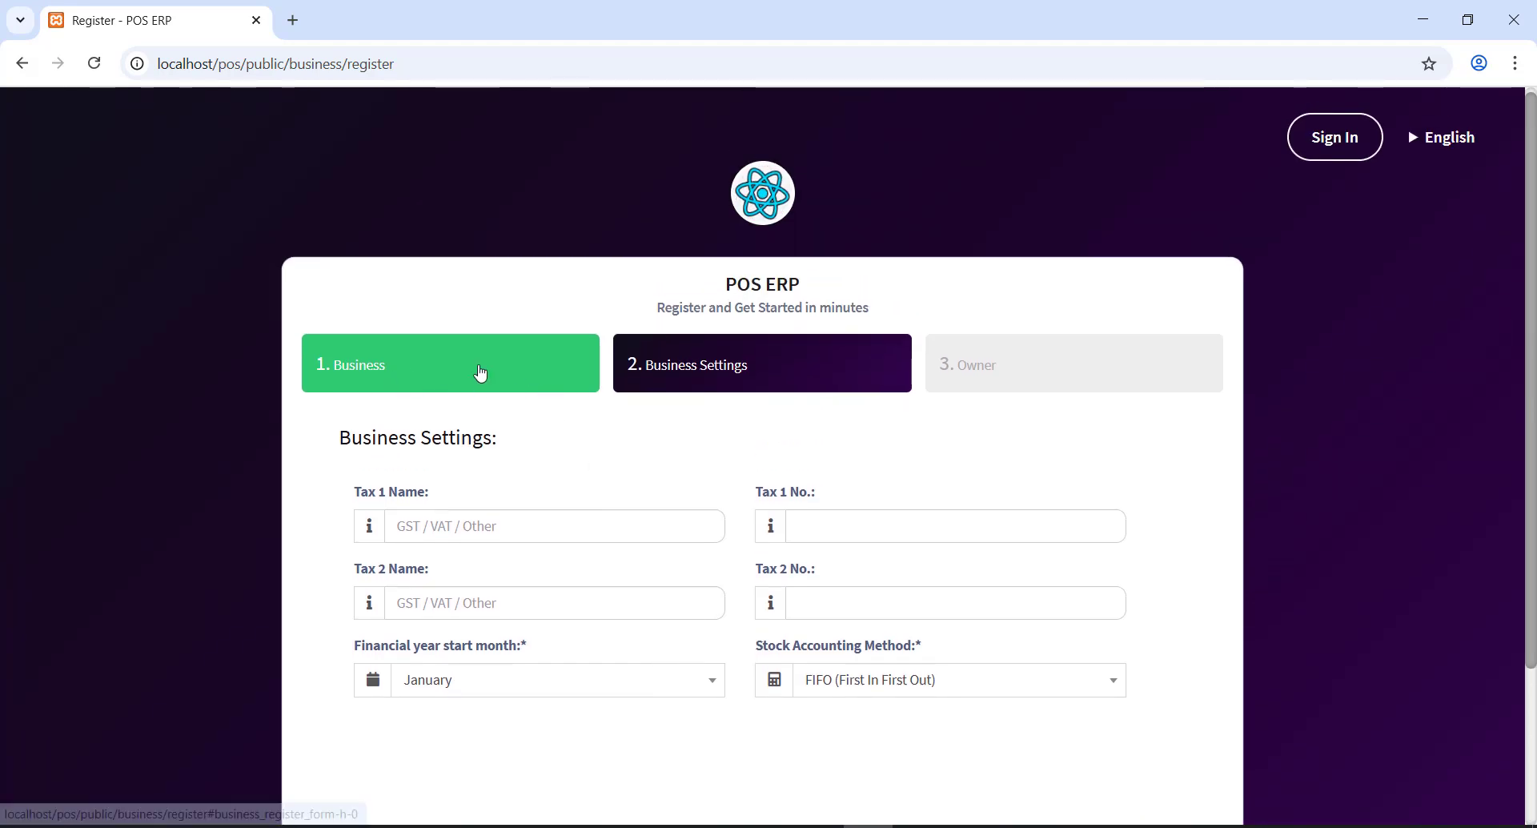
click(508, 515)
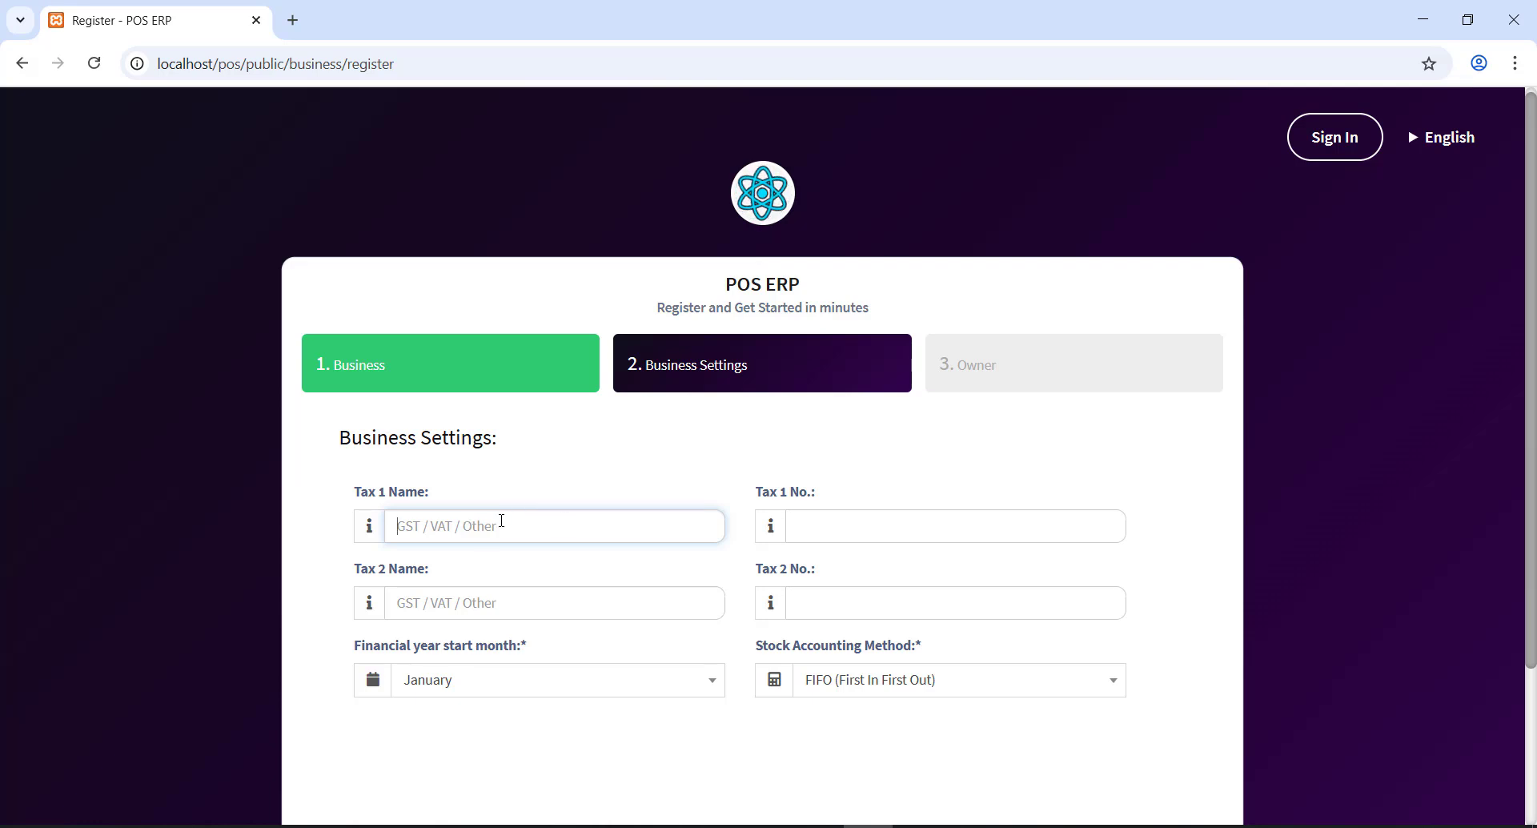
text(VAT)
key(Tab)
text(68767867856567)
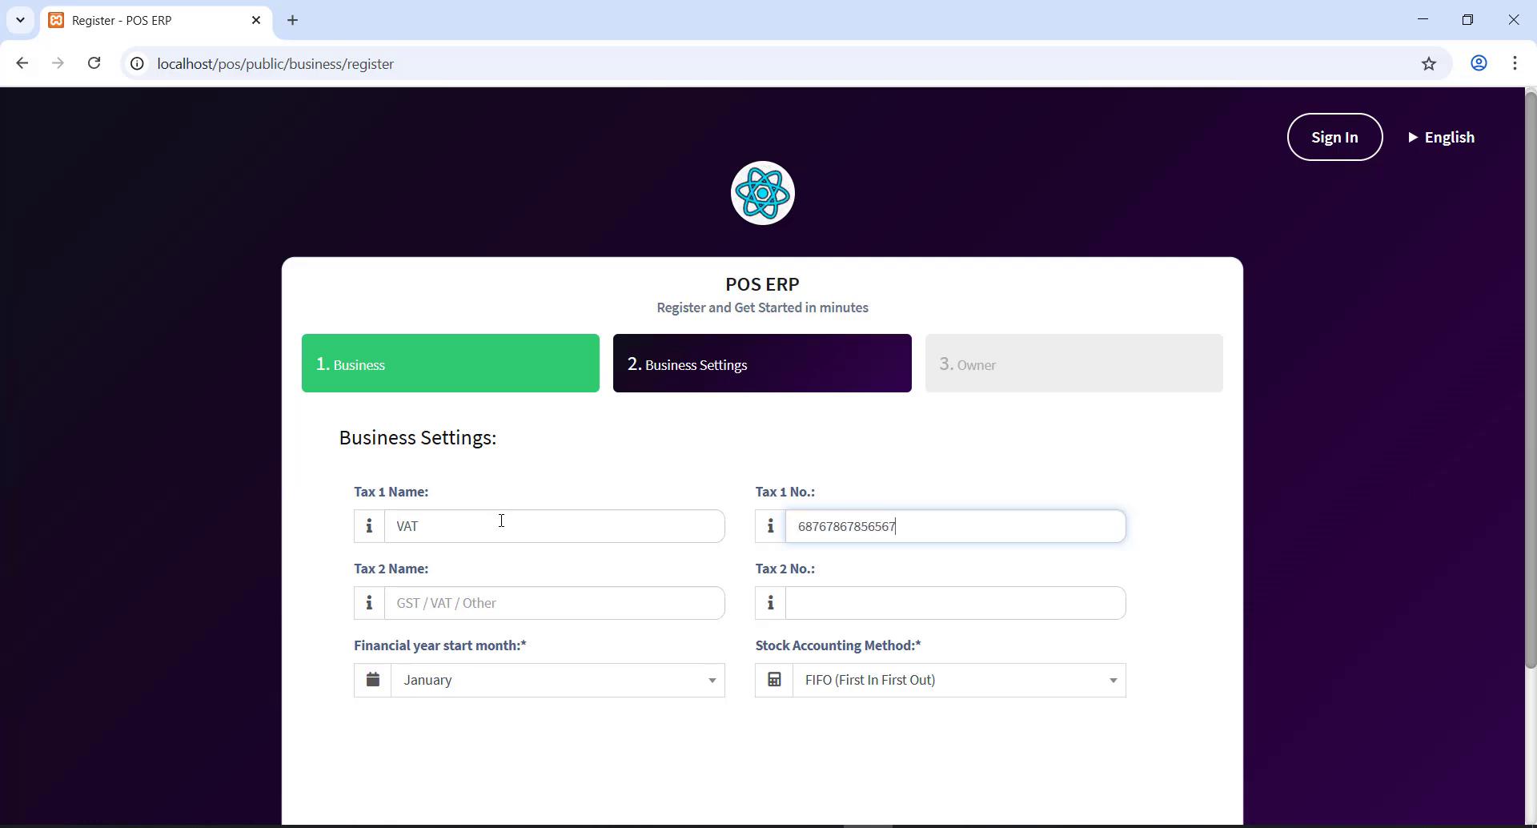
key(Tab)
text(GS)
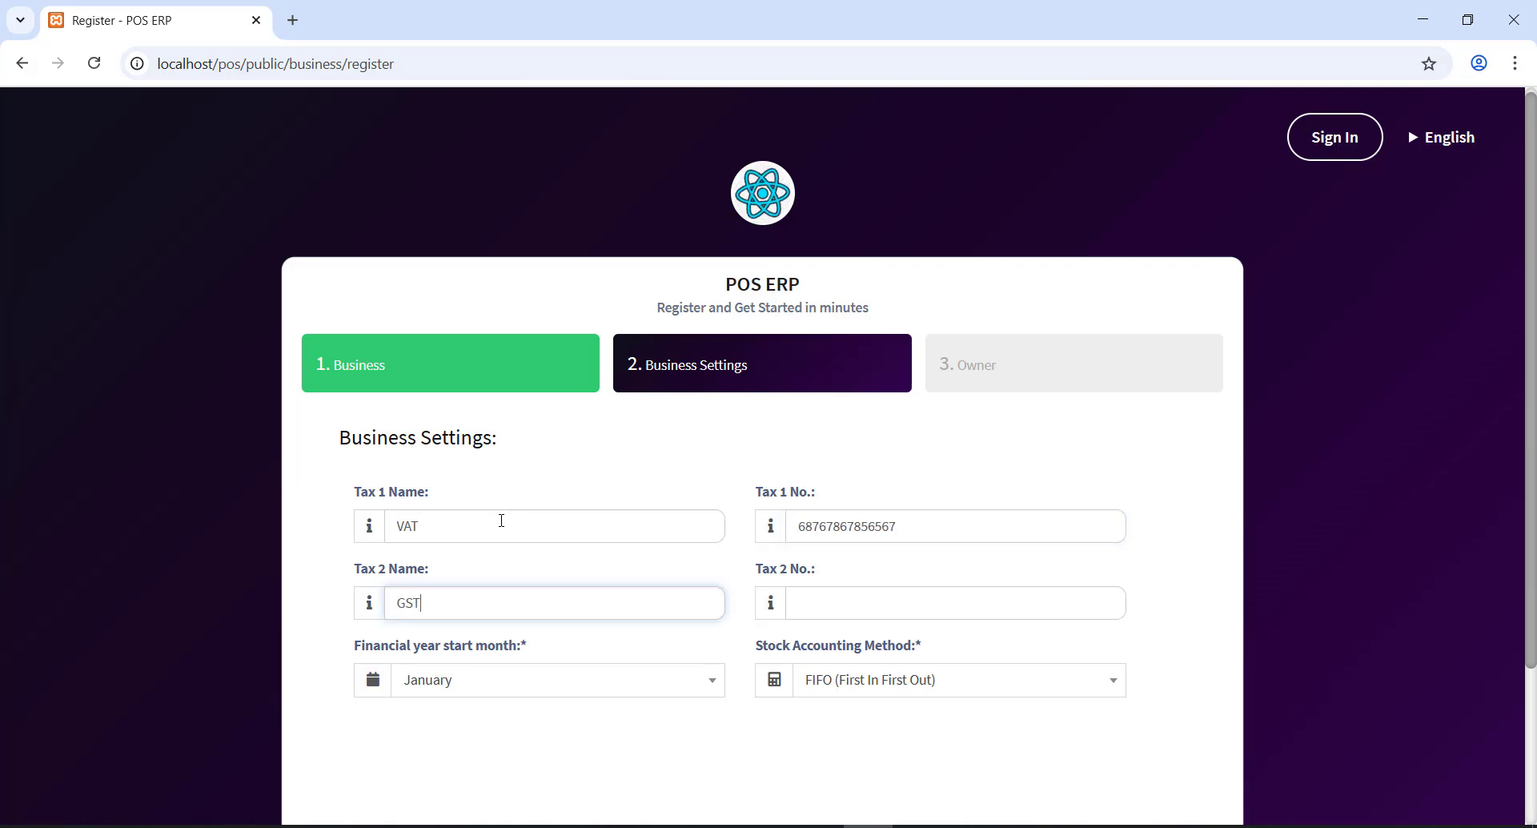
key(Tab)
text(76876786786)
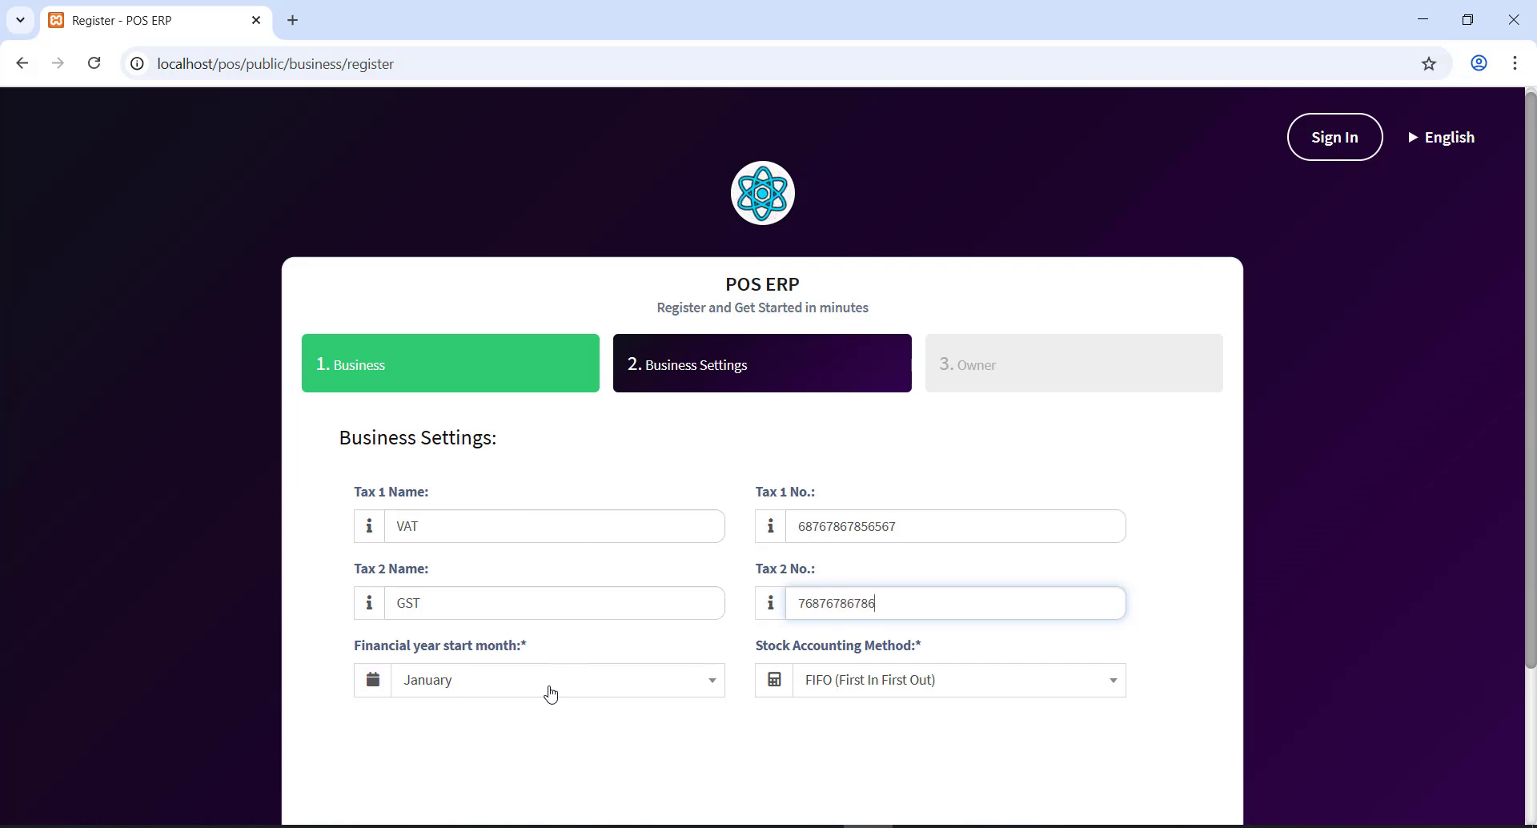
- Start the financial year in June, choose FIFO stock accounting, and continue to Owner information
click(493, 687)
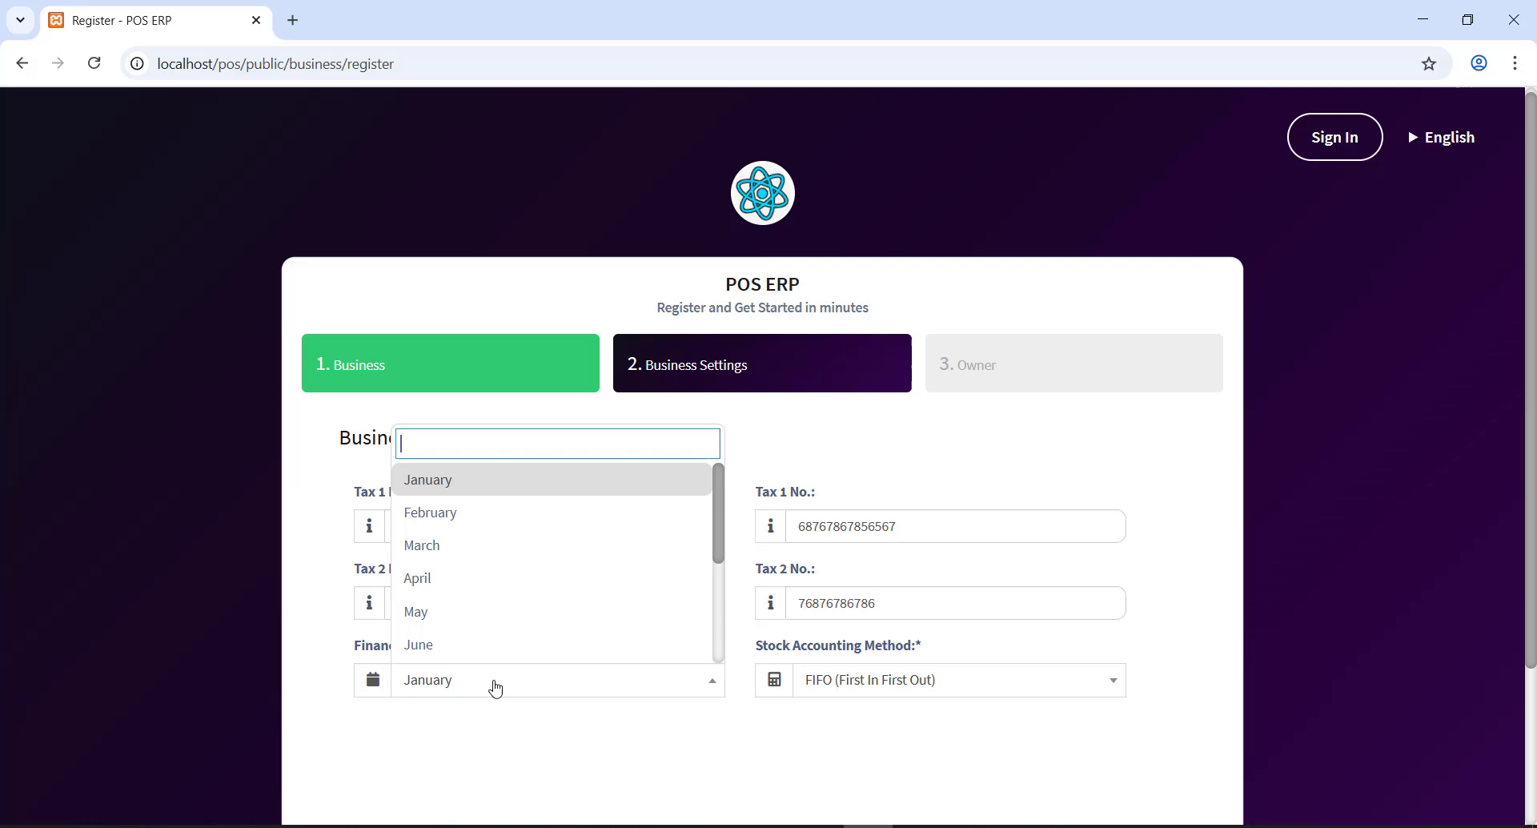
click(446, 643)
scroll(898, 516, down, 3)
click(878, 490)
click(879, 491)
click(878, 491)
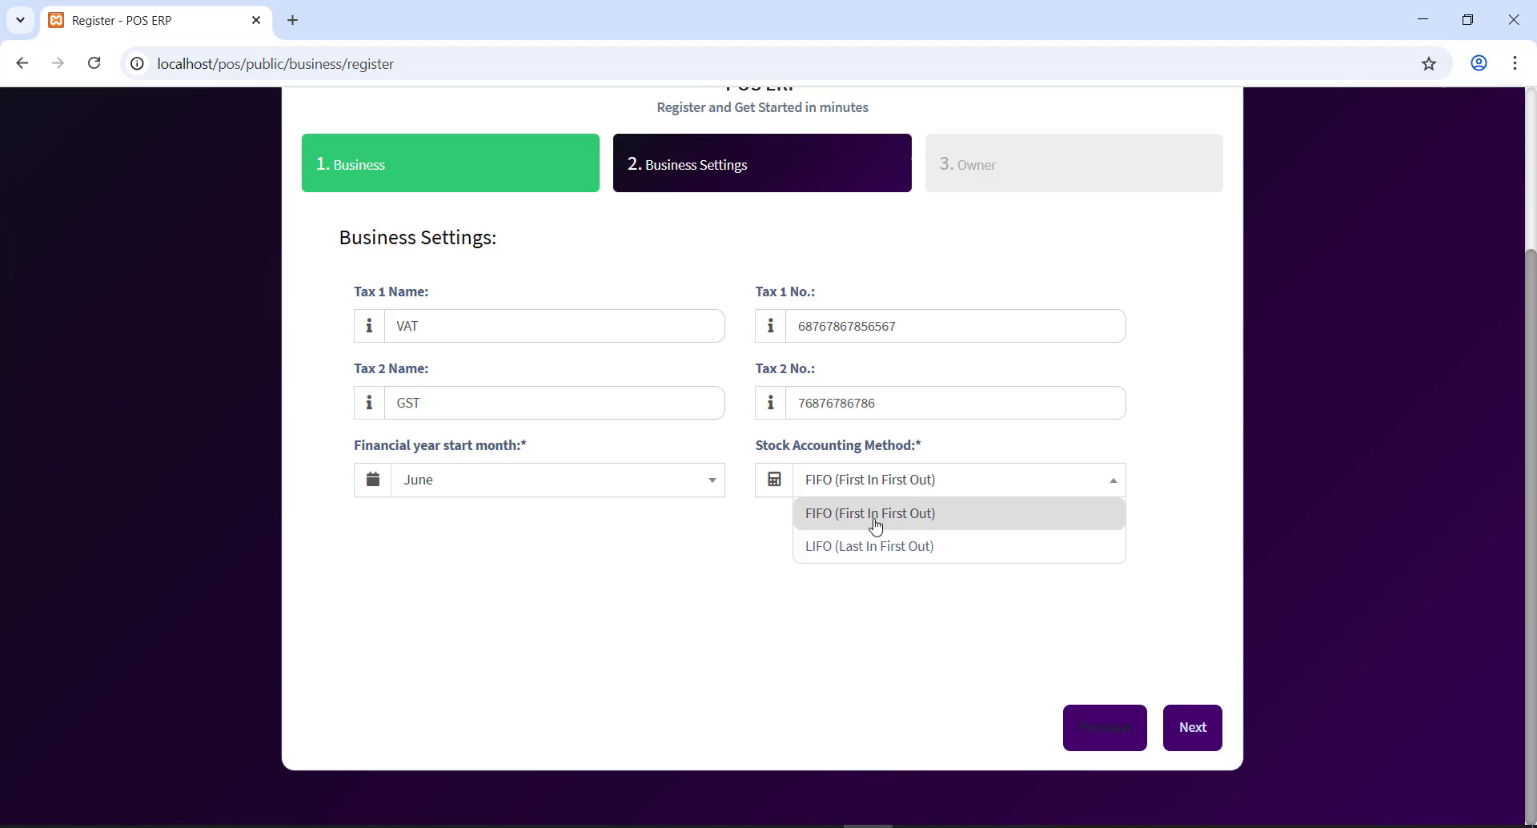
click(873, 516)
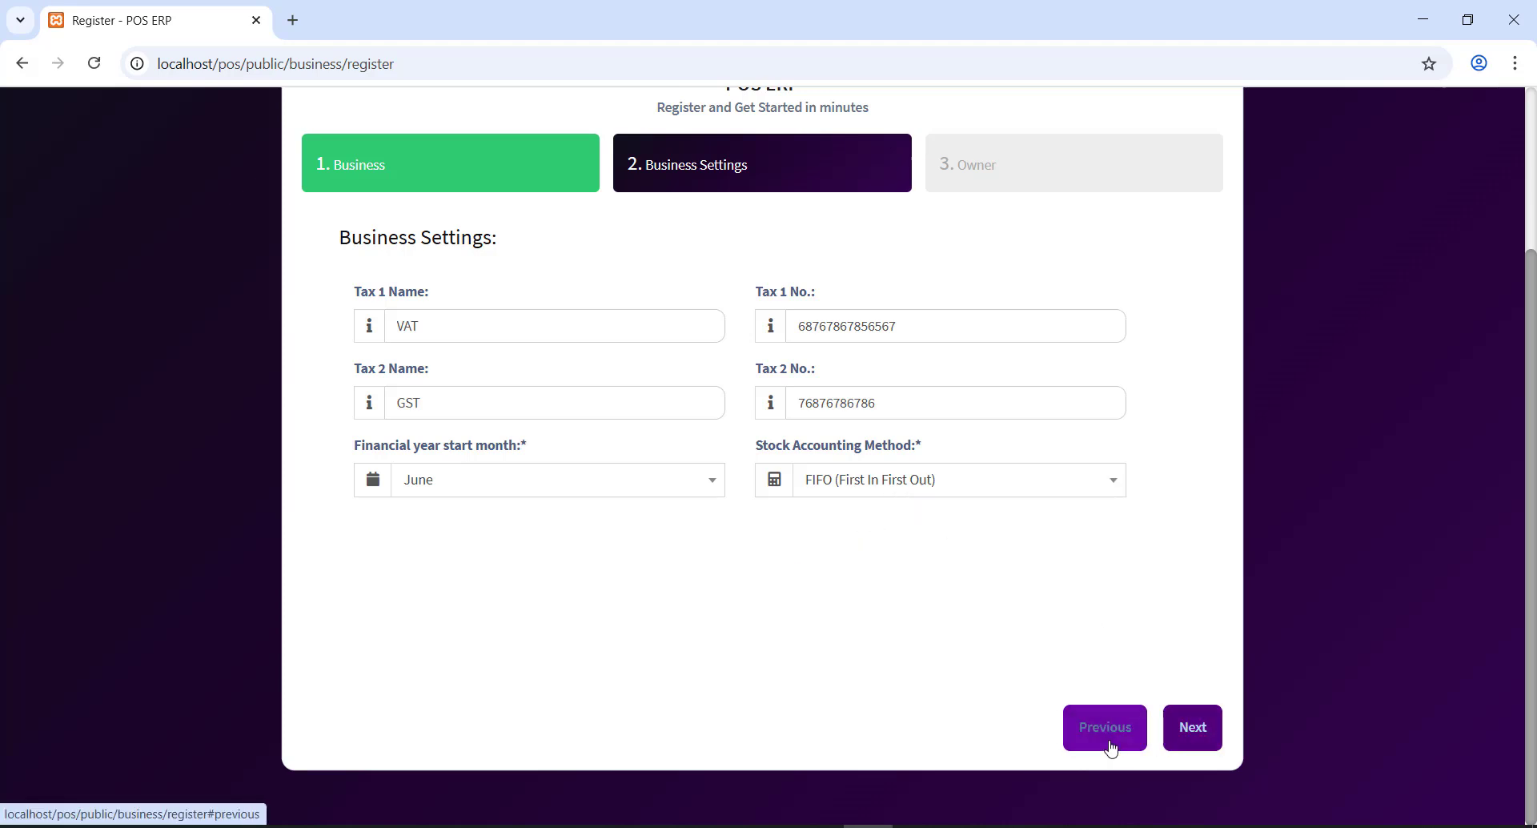
click(1193, 728)
- Enter the owner's prefix Mr, first and last name, and username admin
scroll(914, 529, up, 3)
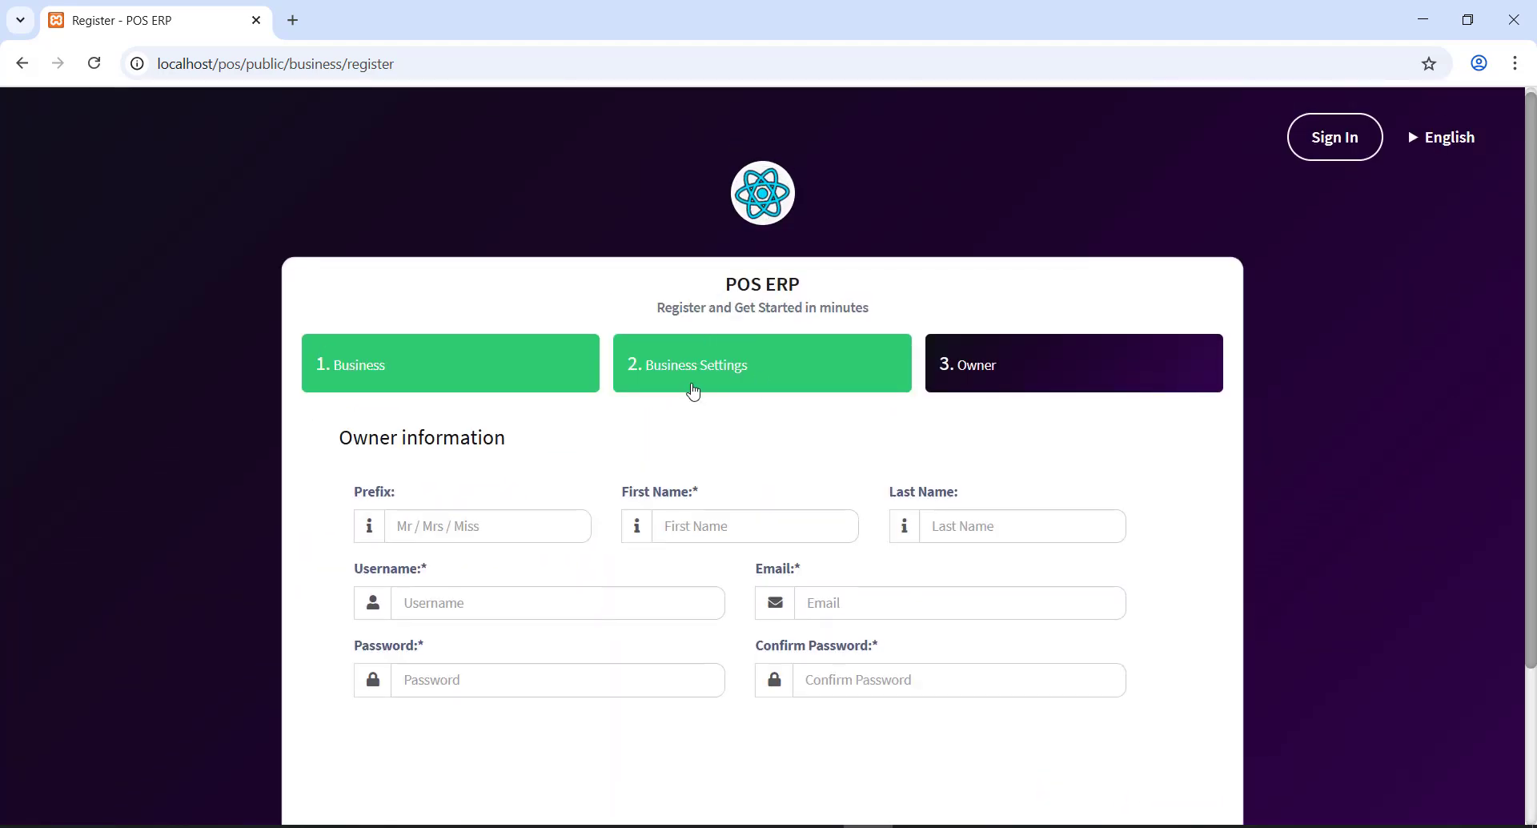
click(473, 518)
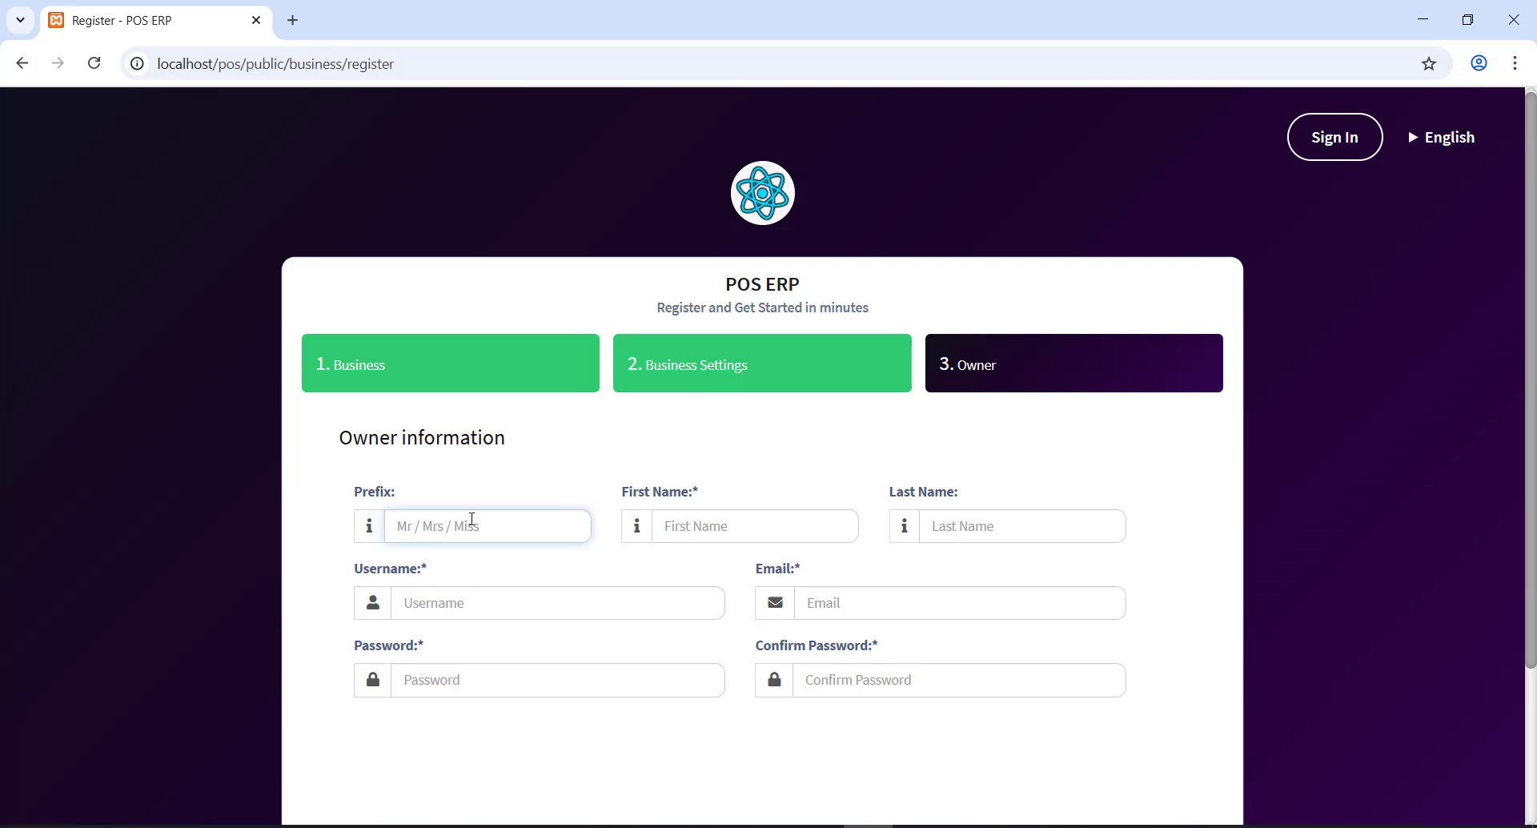
text(Mr)
key(Tab)
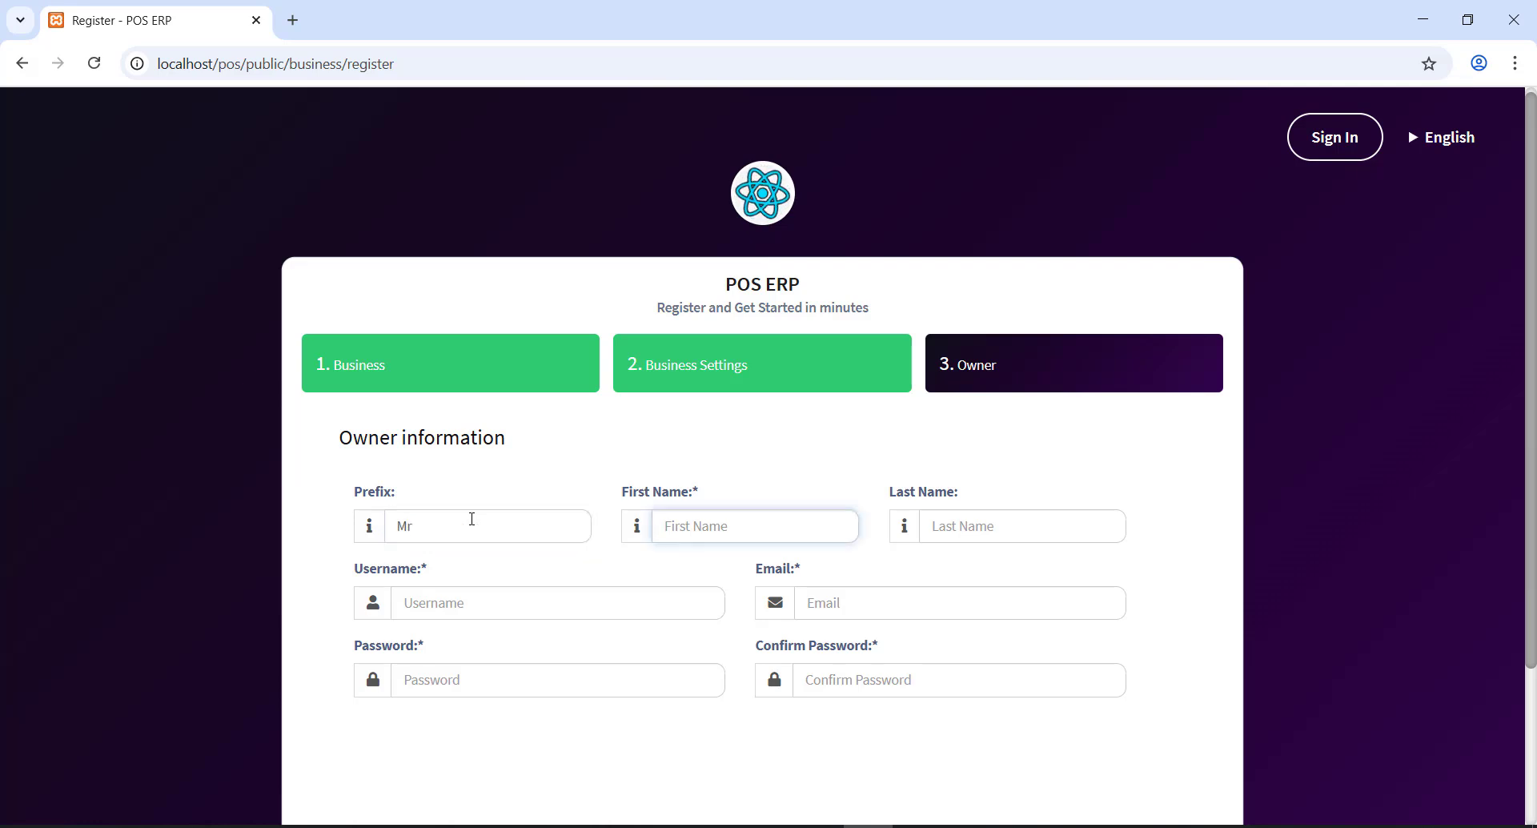
key(Tab)
key(Tab)
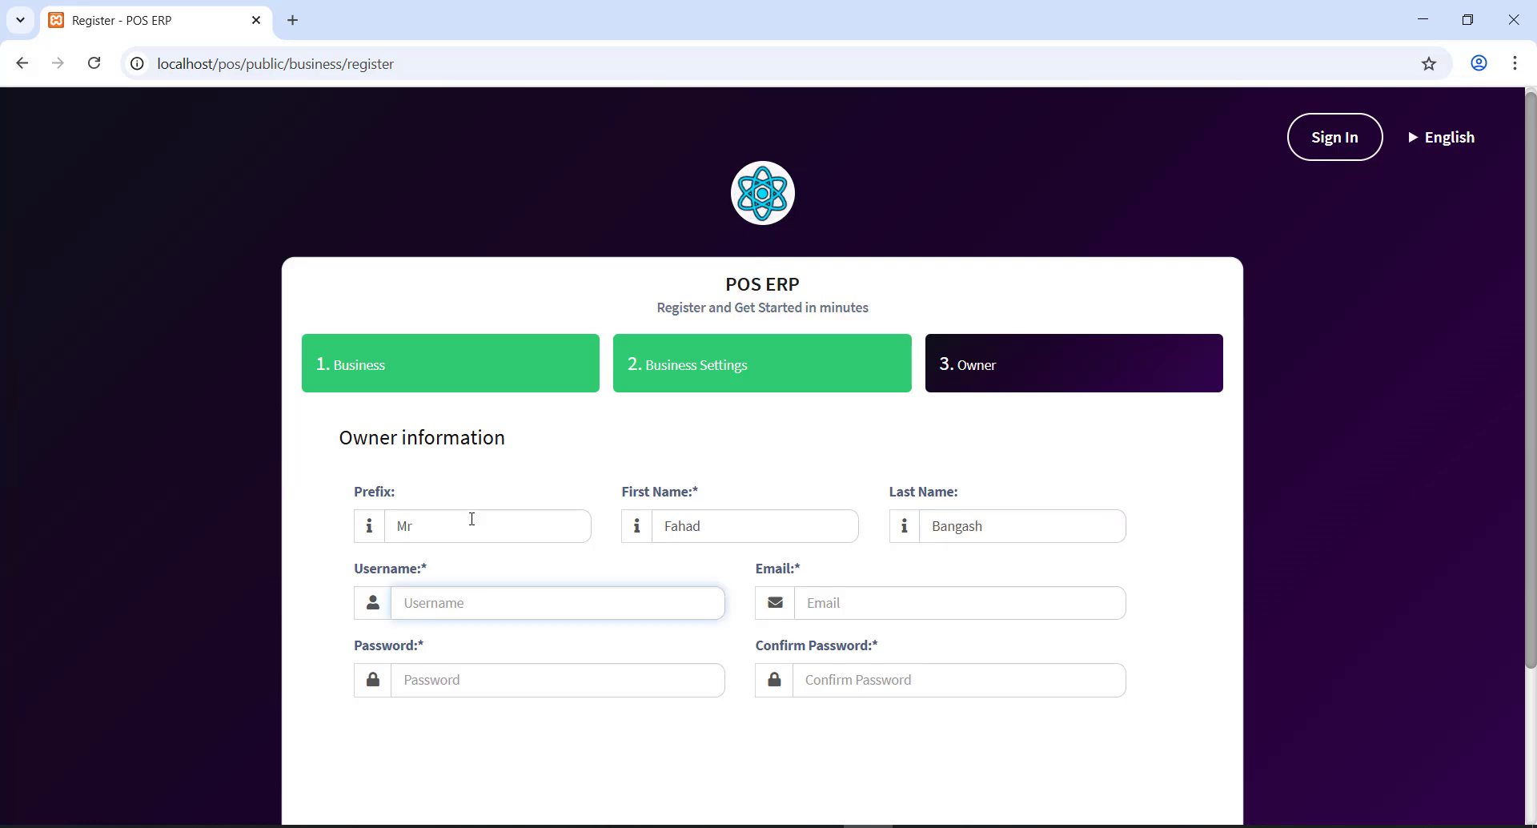
text(admin)
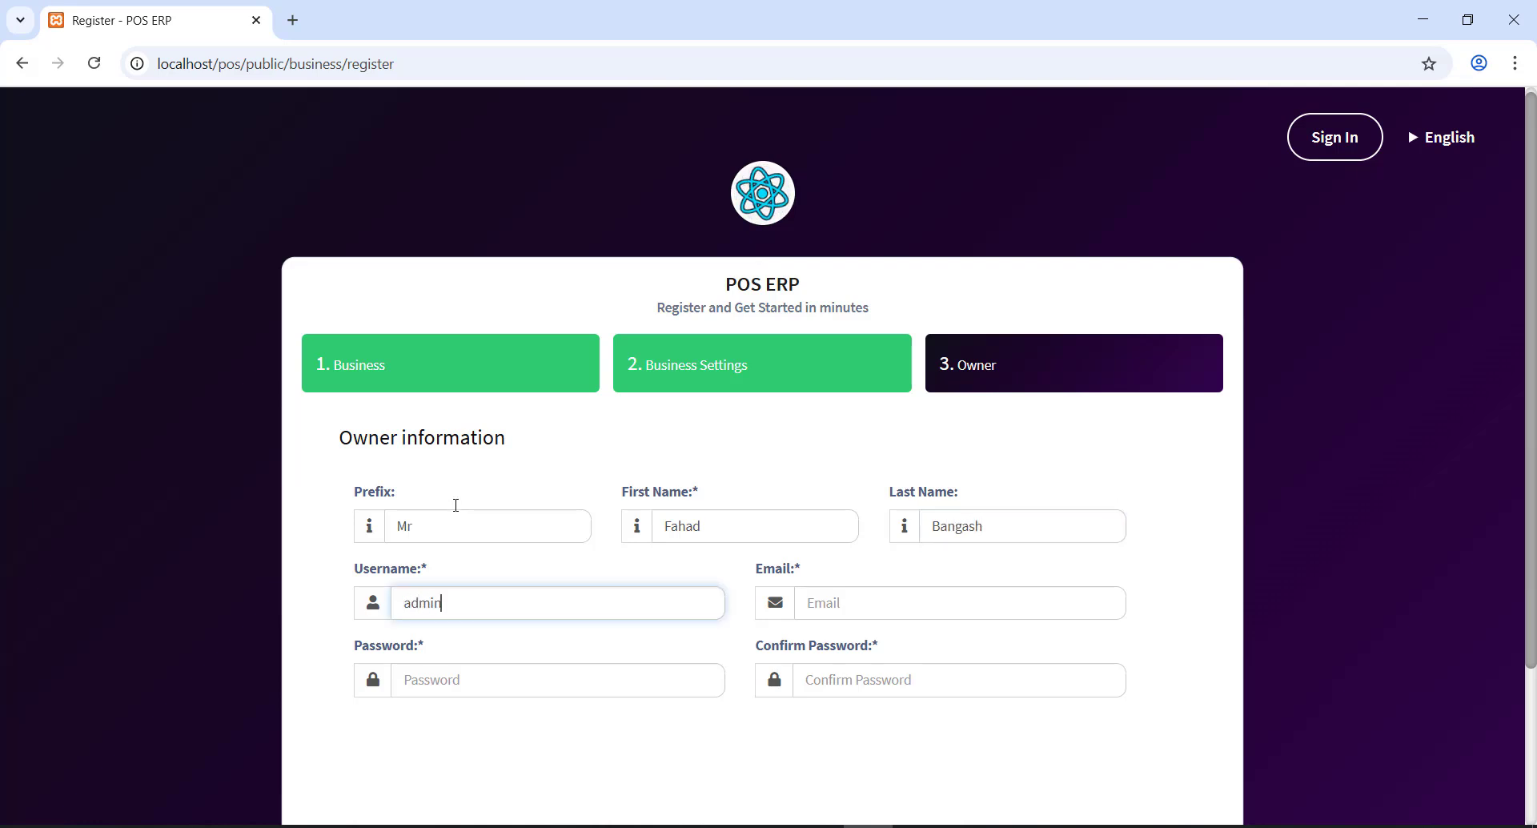
double_click(436, 602)
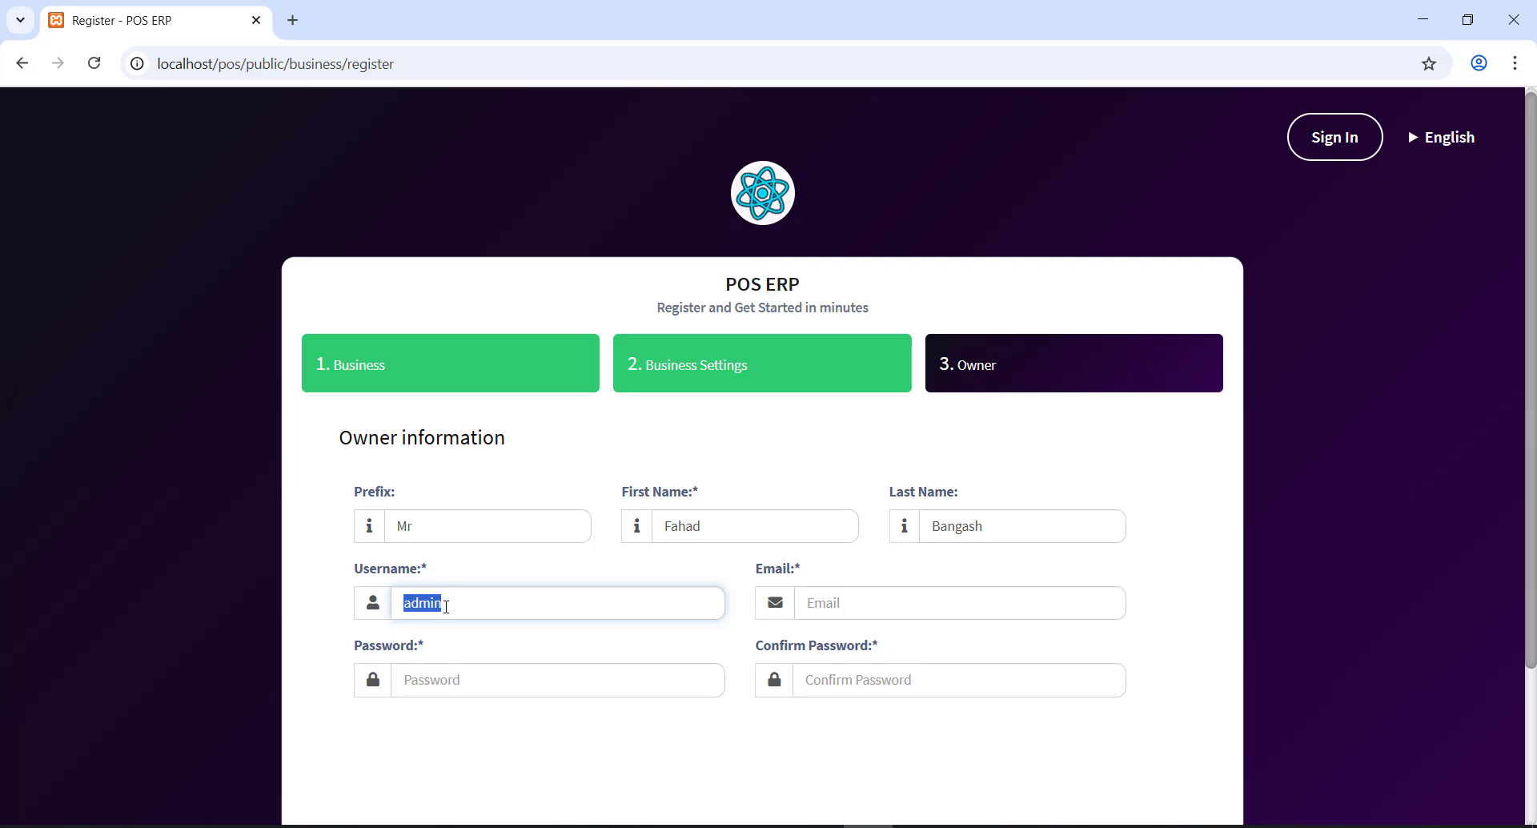
- Enter the owner's e-mail and a matching password and confirmation, then submit the registration
click(853, 609)
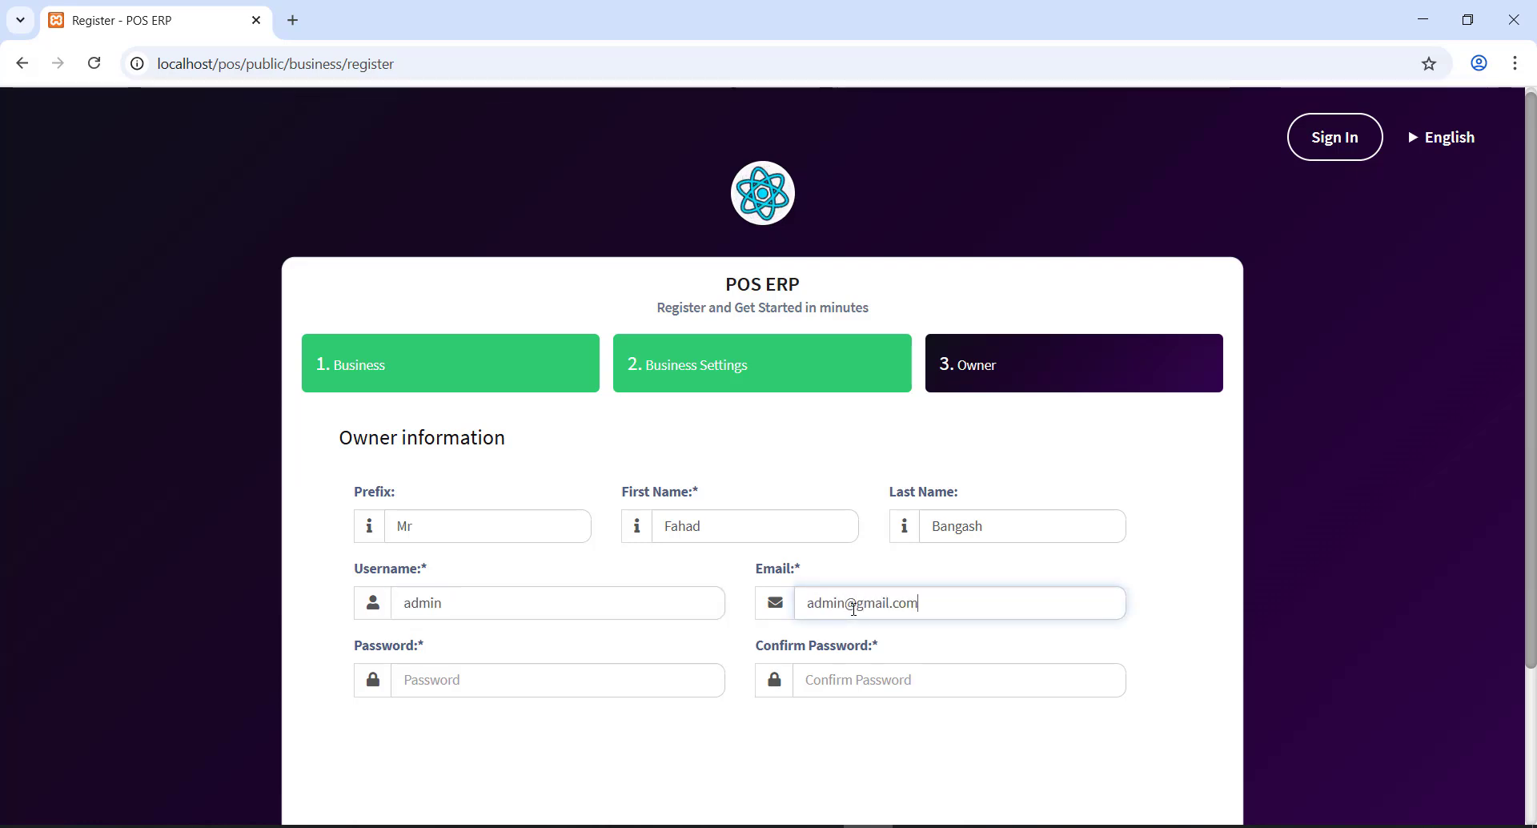
click(599, 677)
text(12345)
key(Tab)
text(12345)
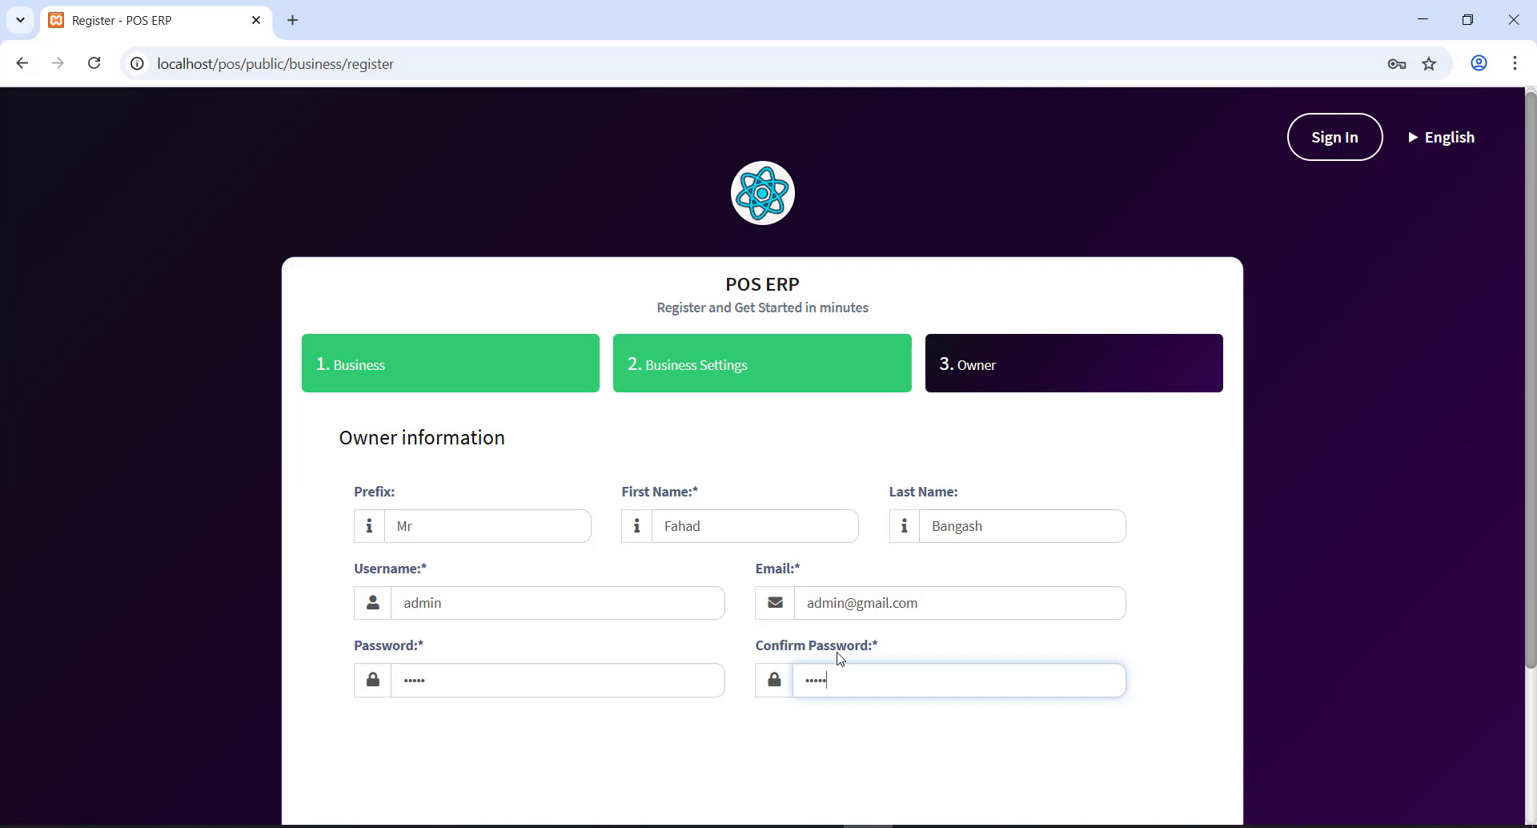
scroll(842, 658, down, 3)
click(1176, 729)
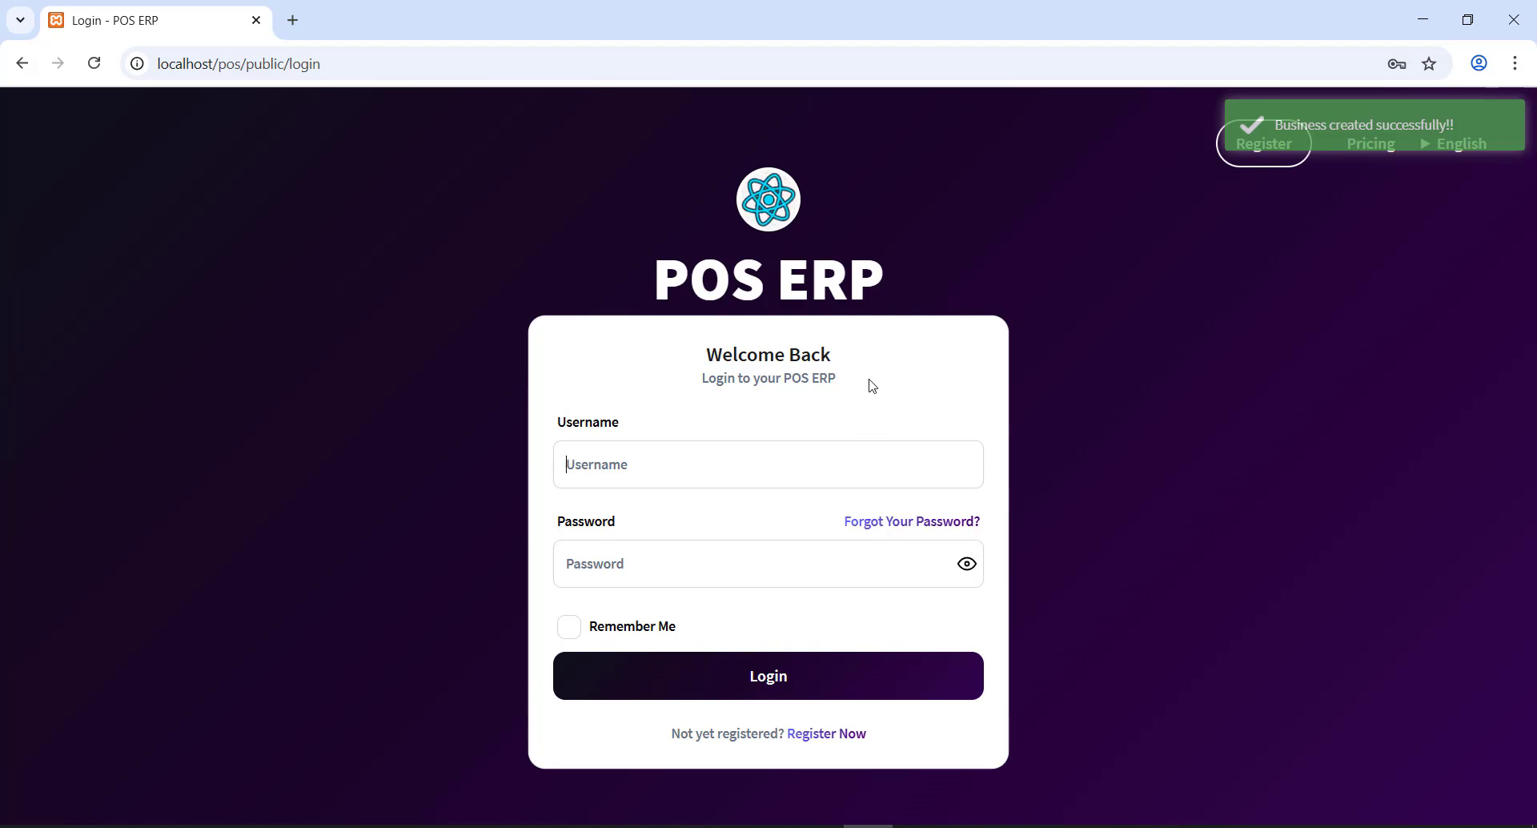
- Log in with username admin and the account password
click(698, 456)
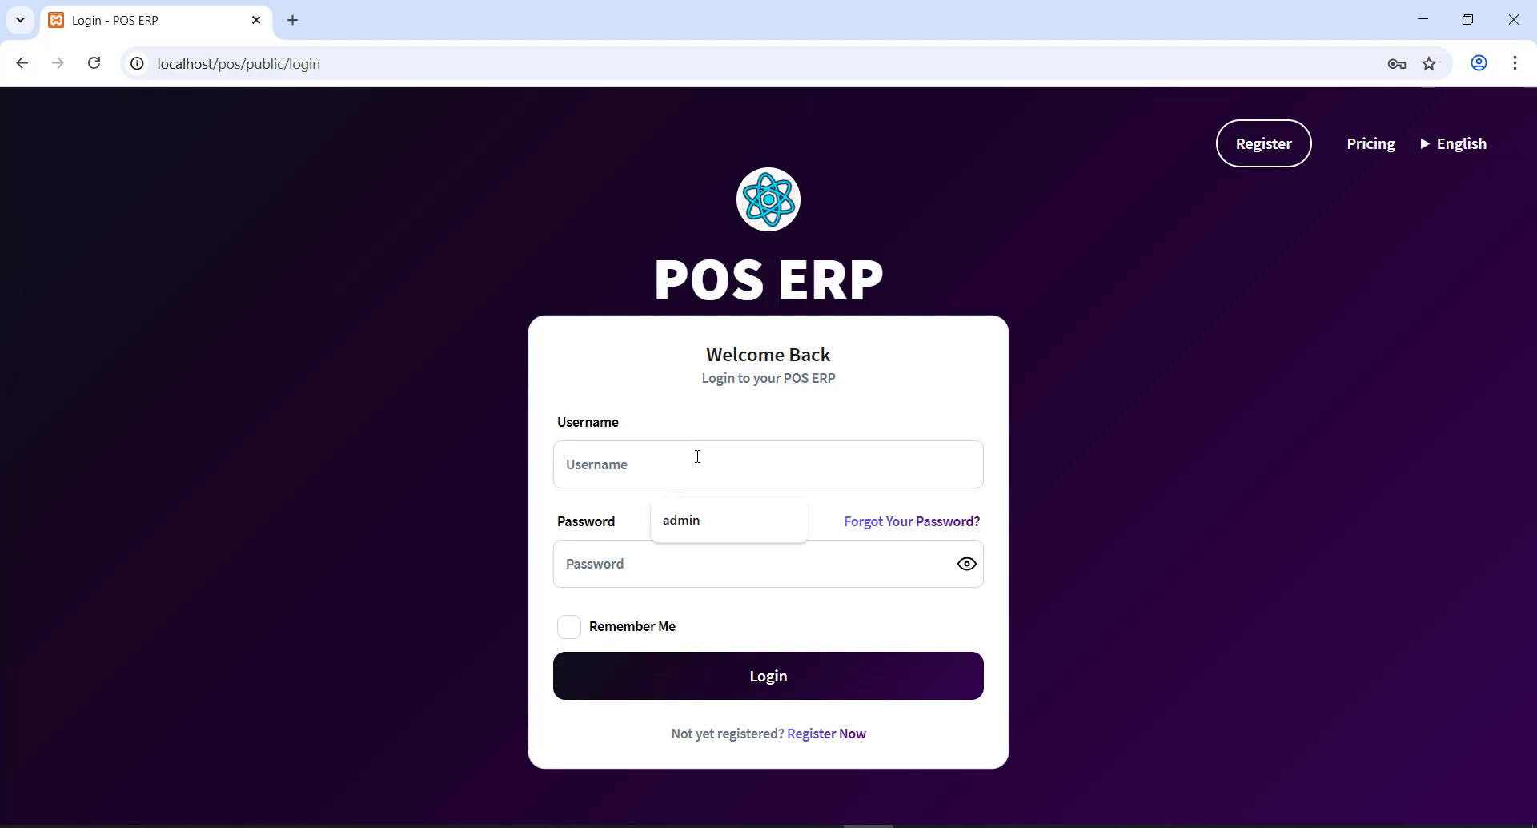
text(admin)
key(Tab)
text(admin)
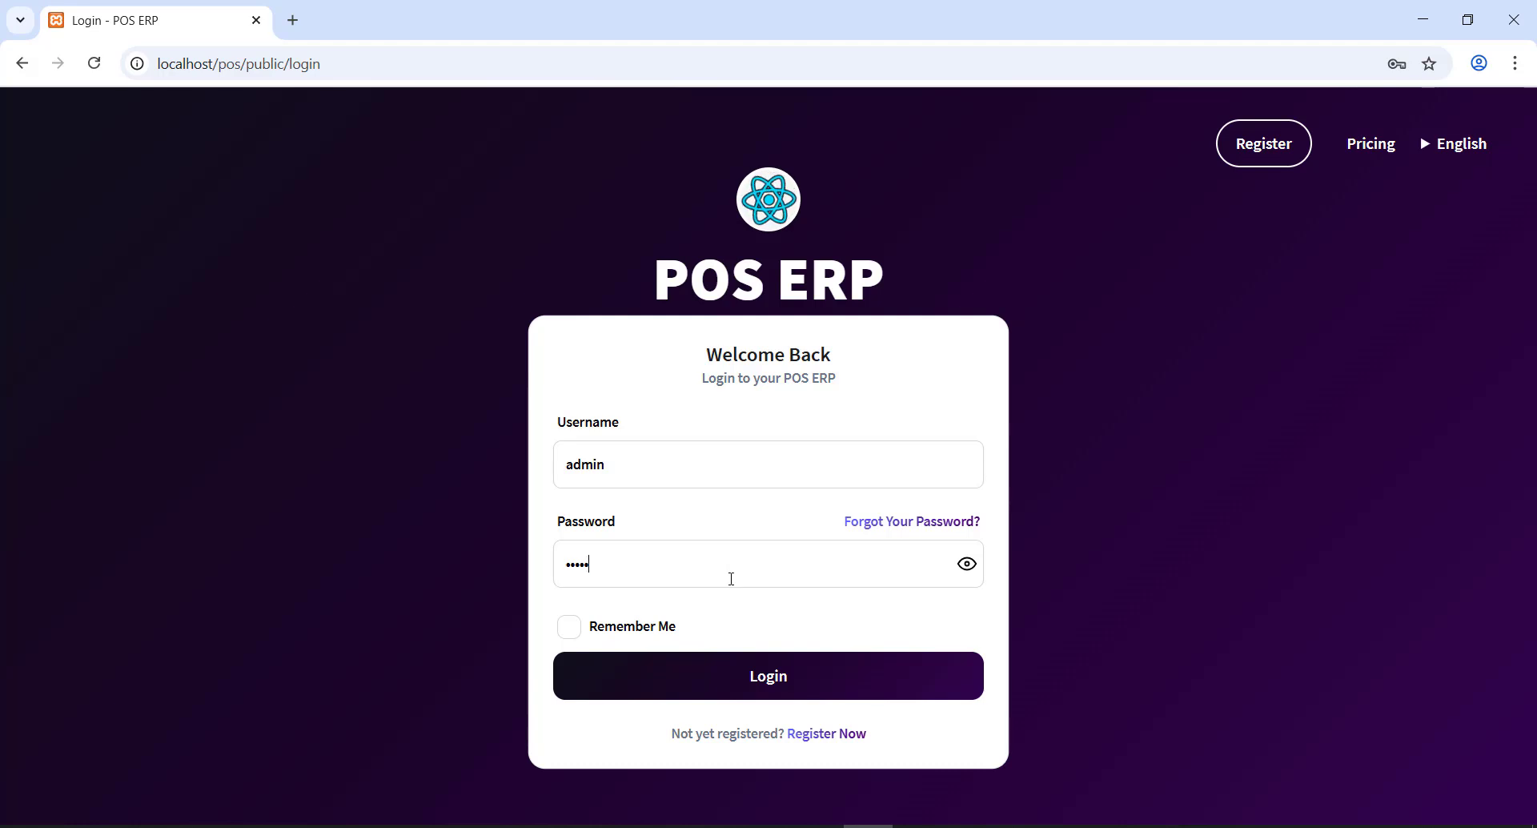
click(758, 686)
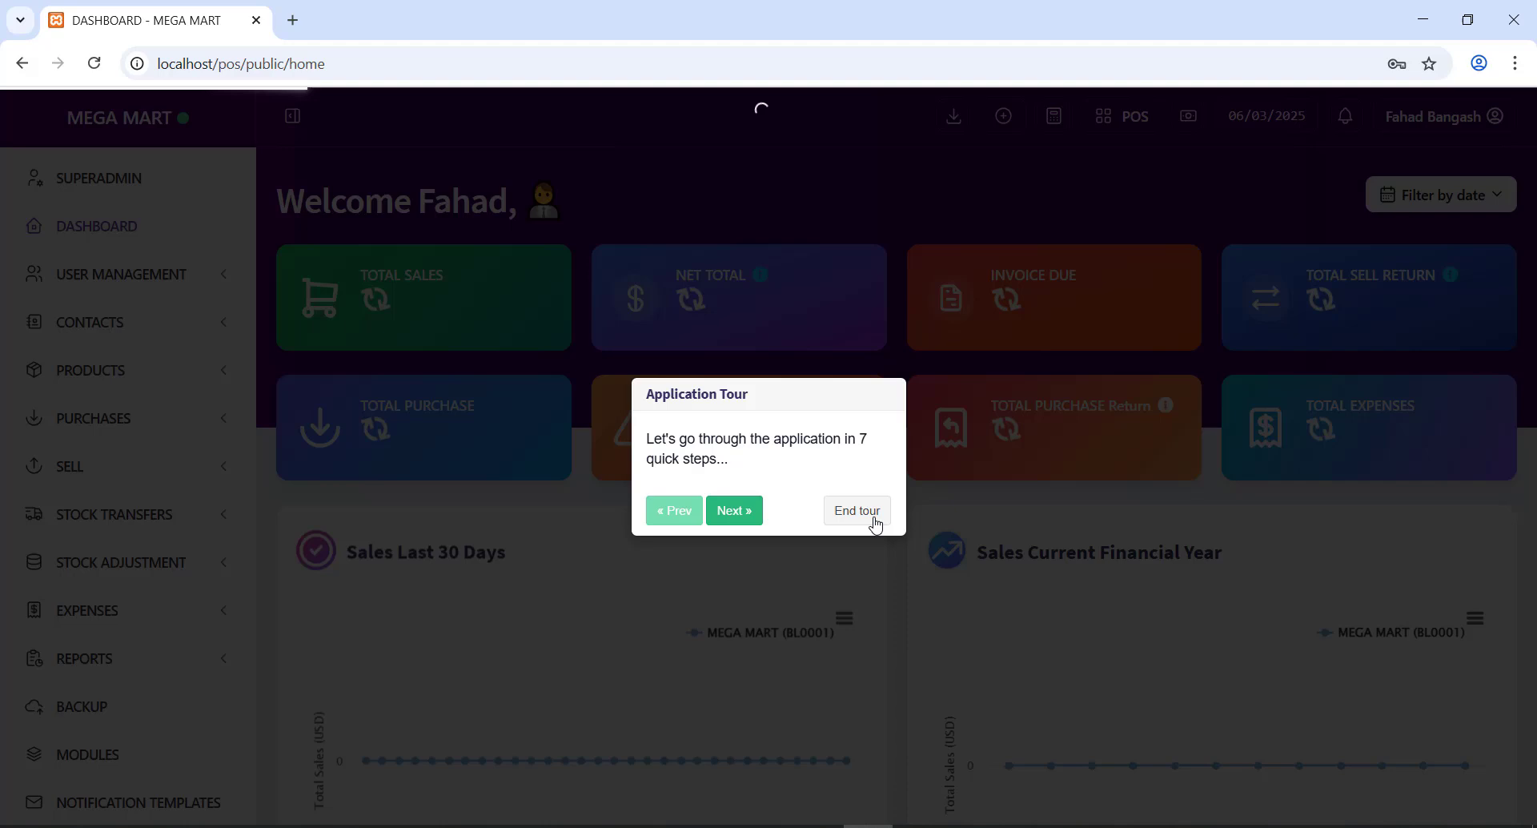
- End the application tour and scroll through the MEGA MART dashboard
click(875, 522)
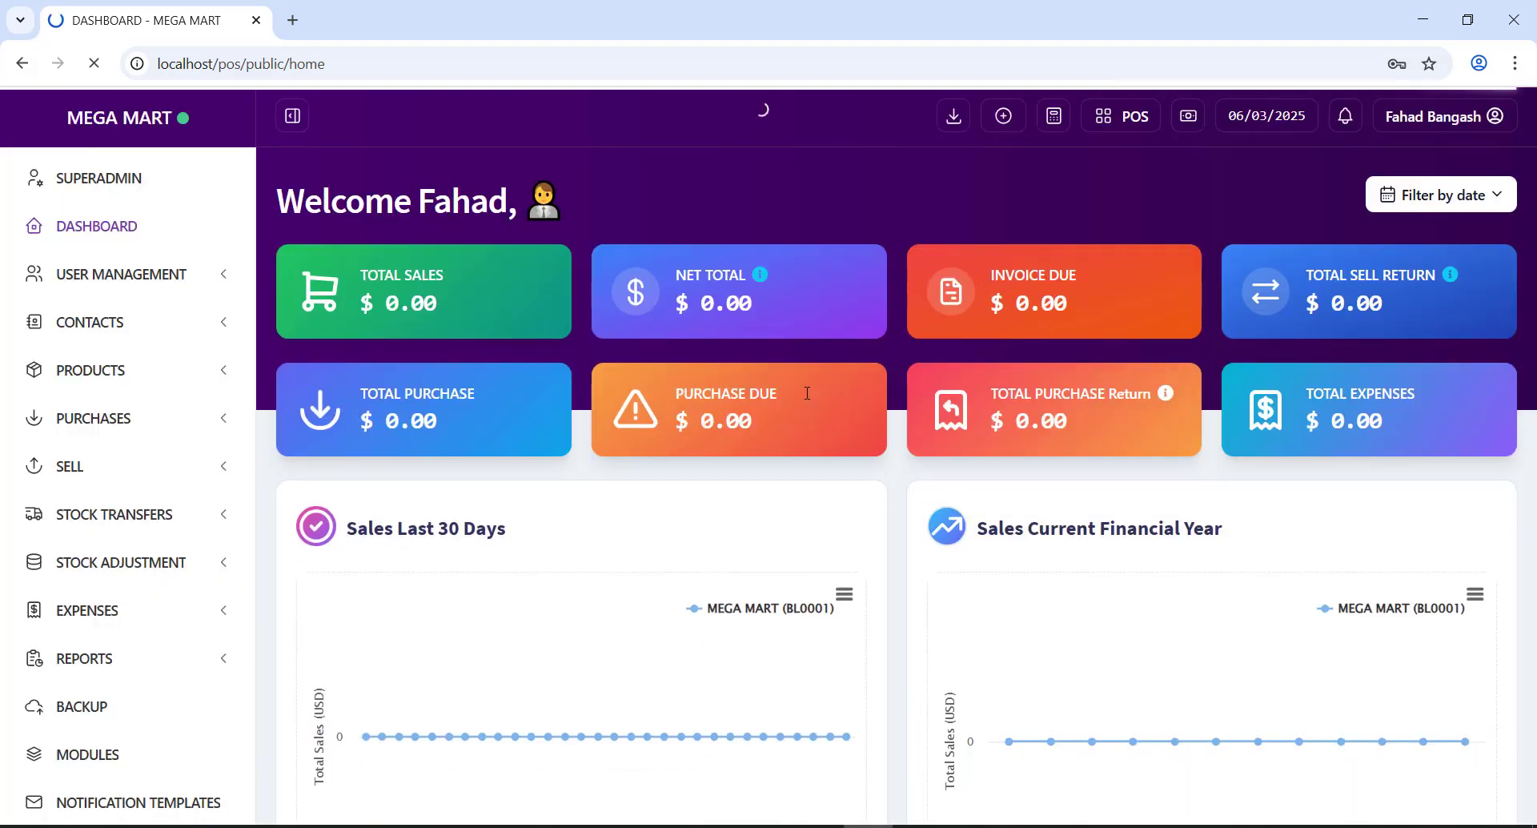
scroll(861, 406, down, 5)
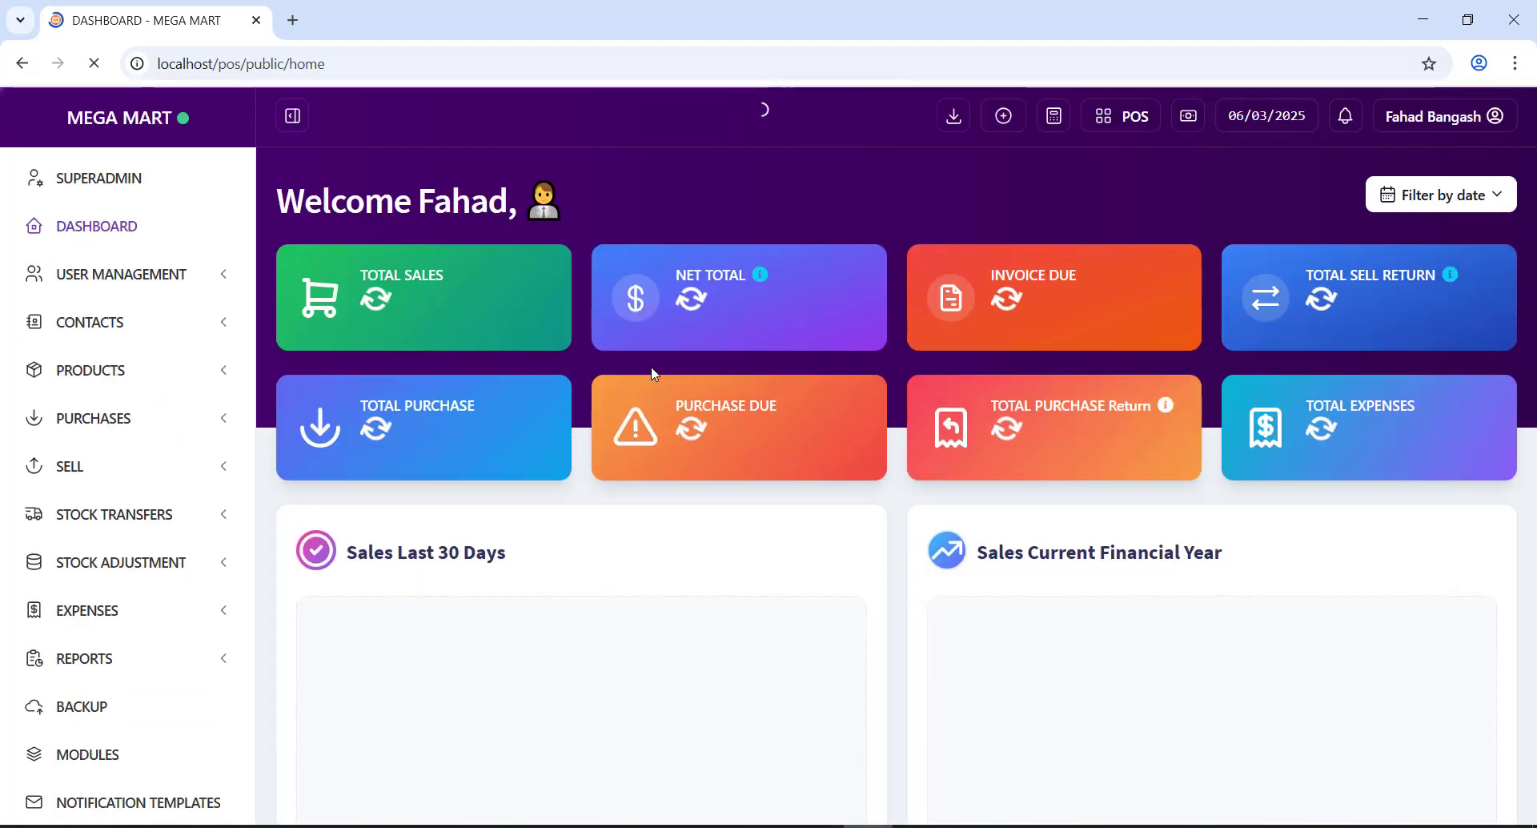
scroll(655, 375, down, 1)
scroll(655, 374, down, 1)
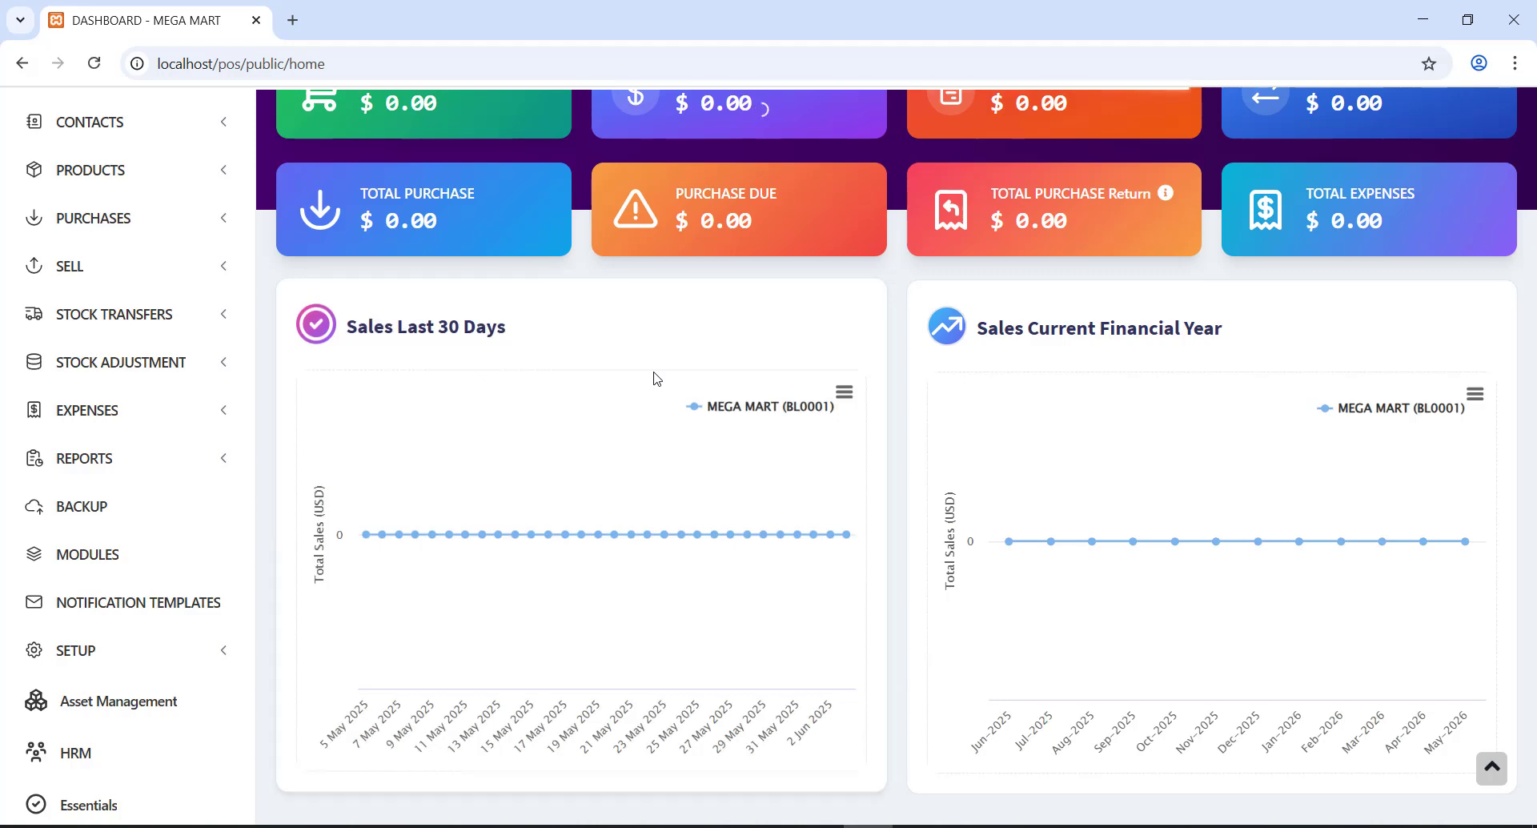
scroll(657, 378, down, 6)
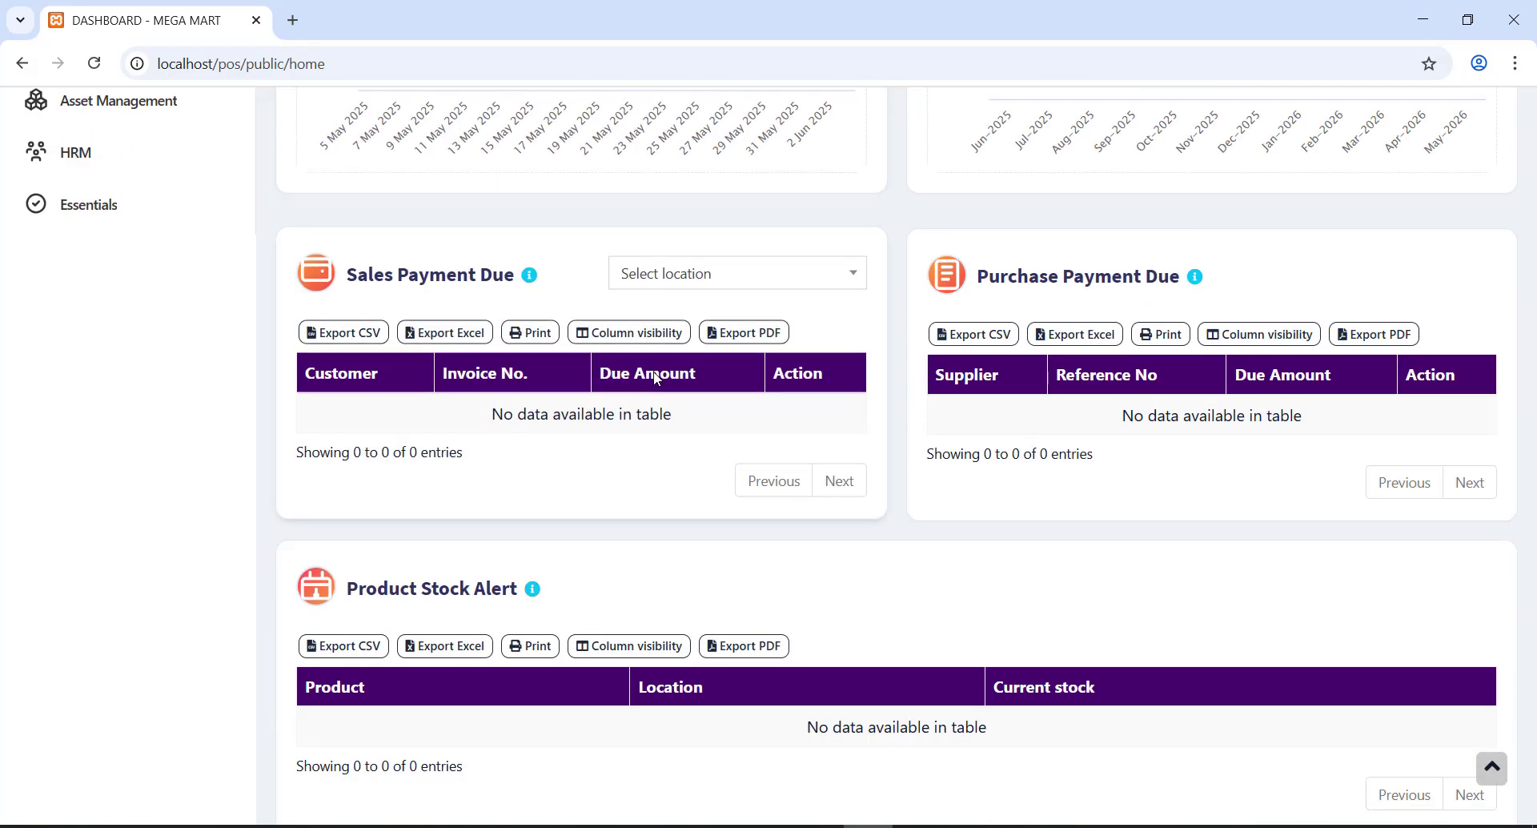
scroll(656, 378, down, 2)
scroll(653, 375, up, 1)
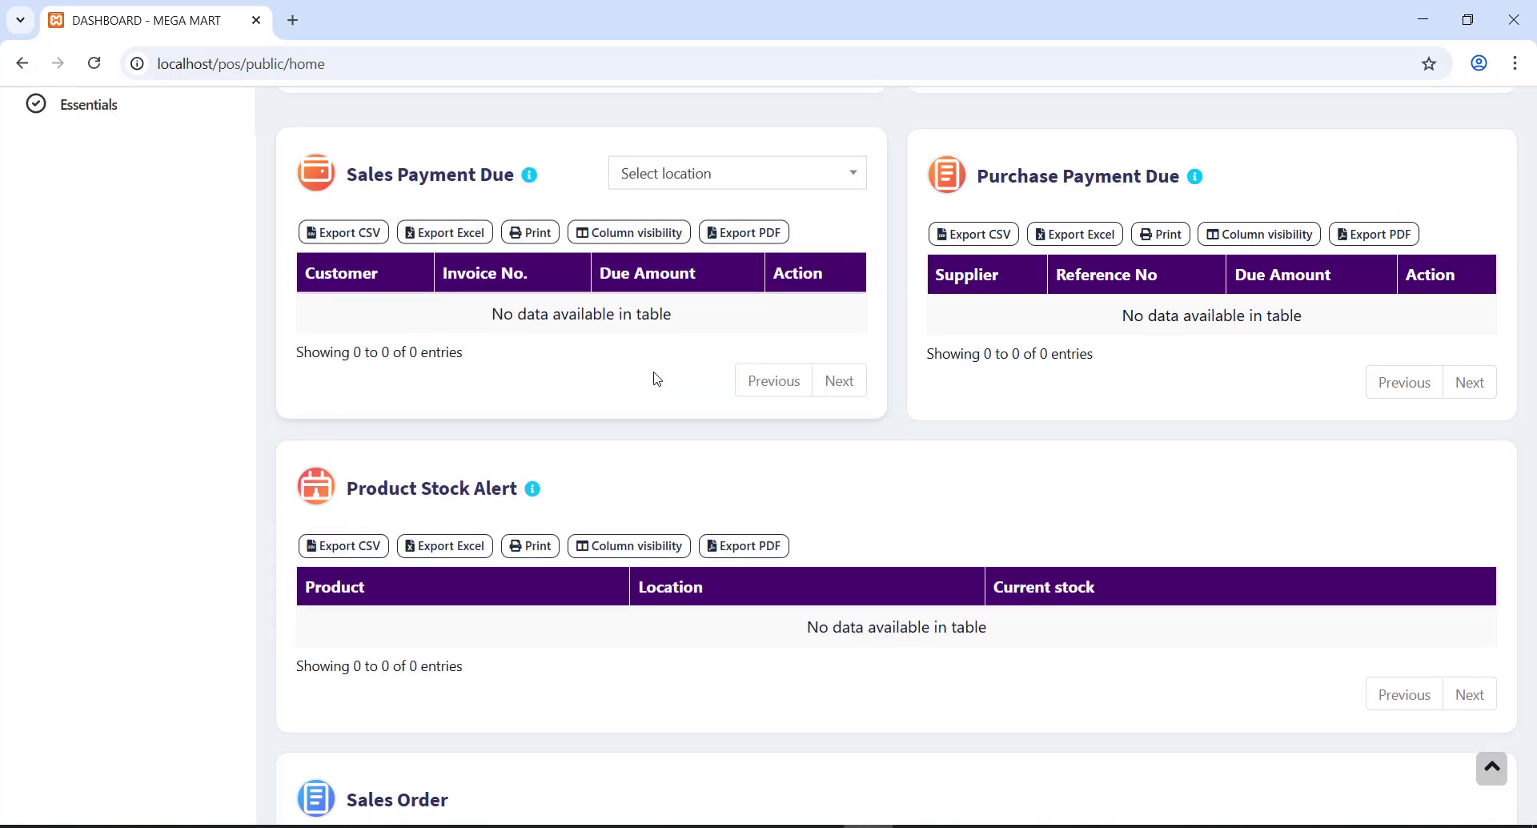
scroll(657, 377, down, 7)
scroll(650, 373, up, 14)
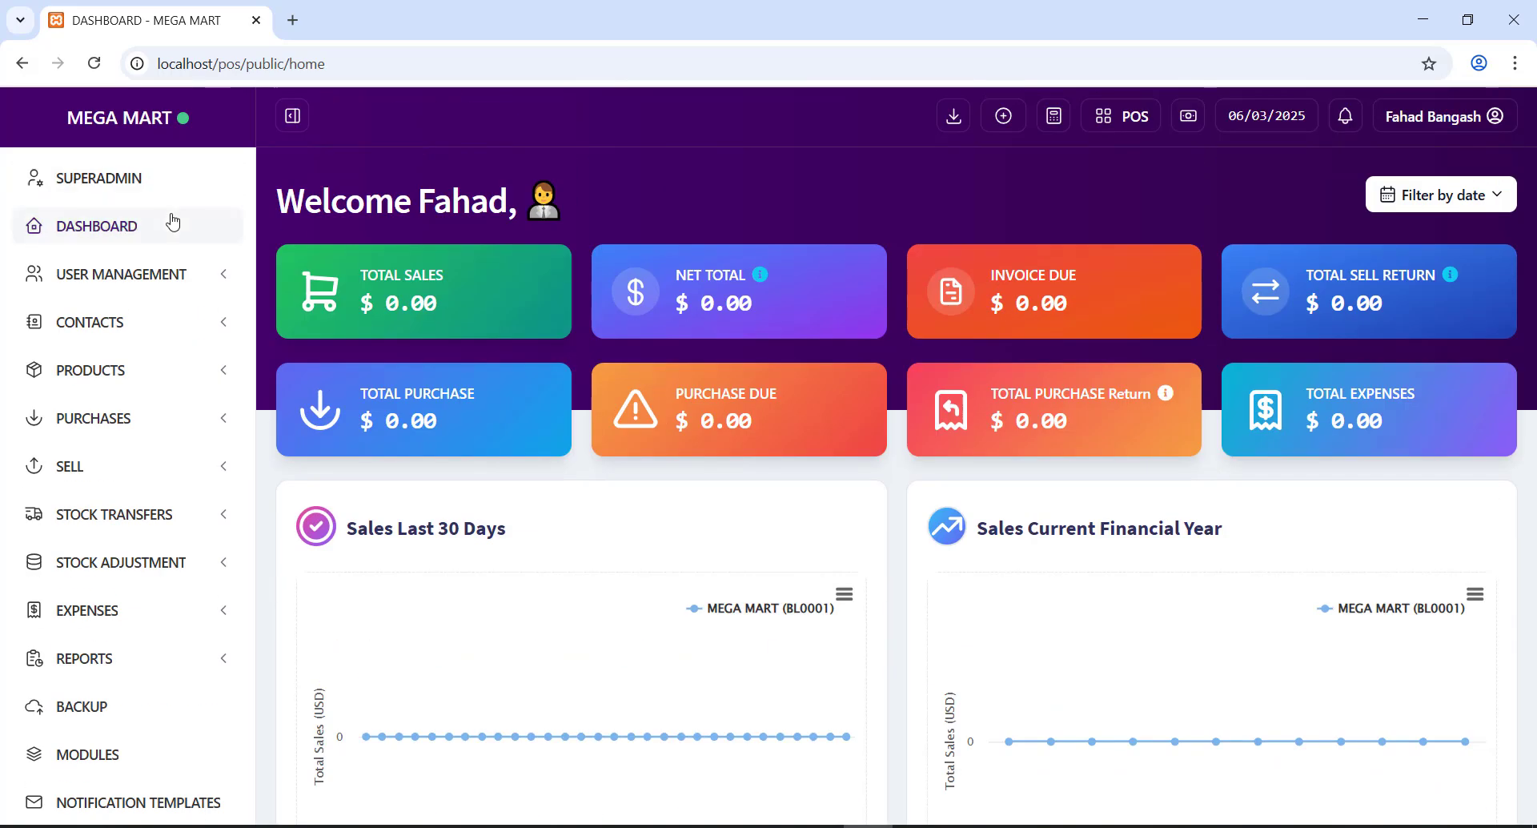
- Expand and collapse the User Management, Contacts and Sell menus, then expand Products
click(156, 282)
click(128, 276)
click(129, 322)
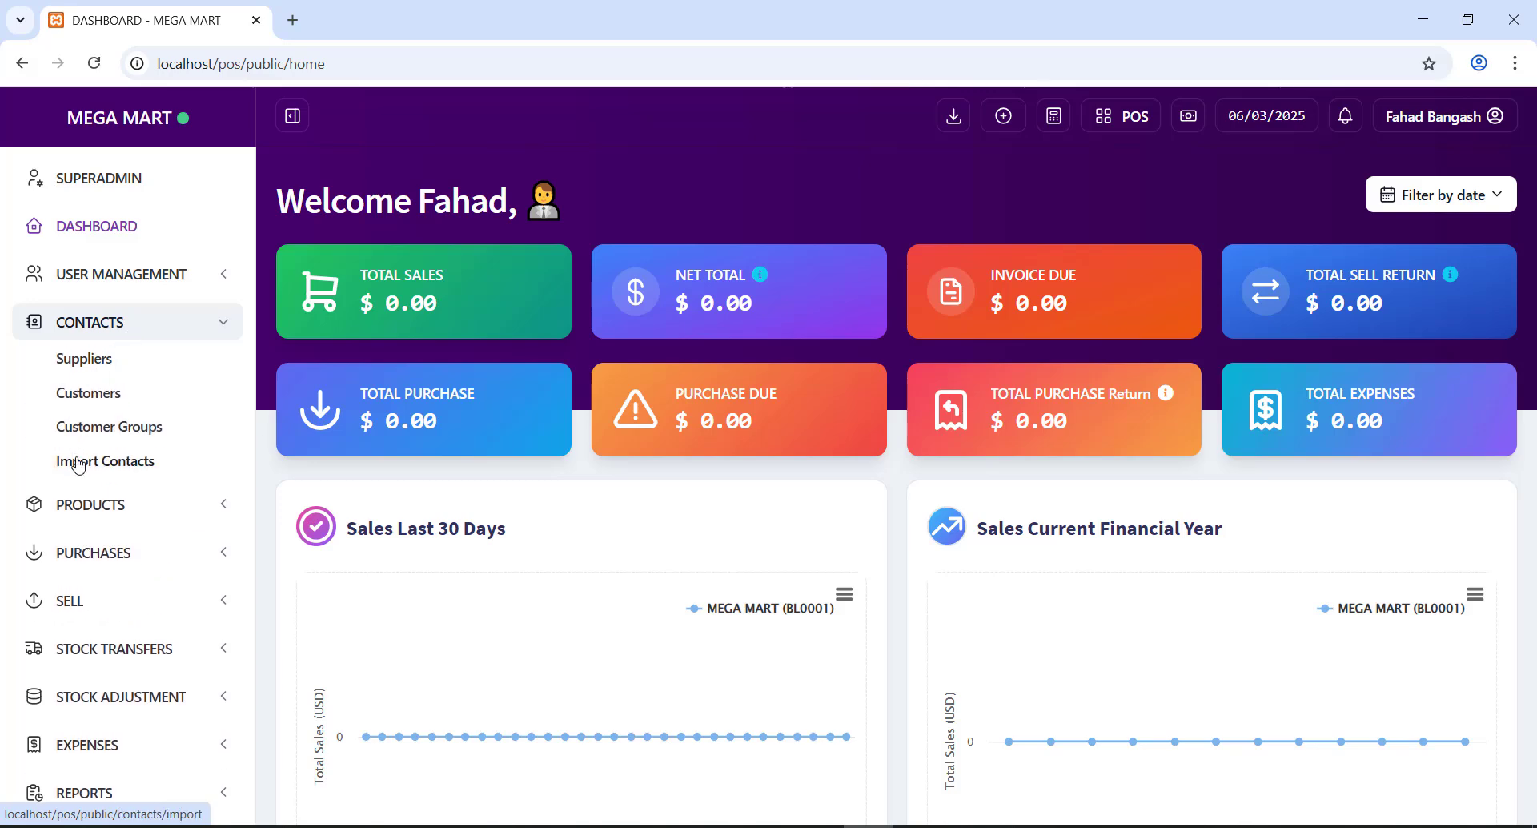
click(125, 330)
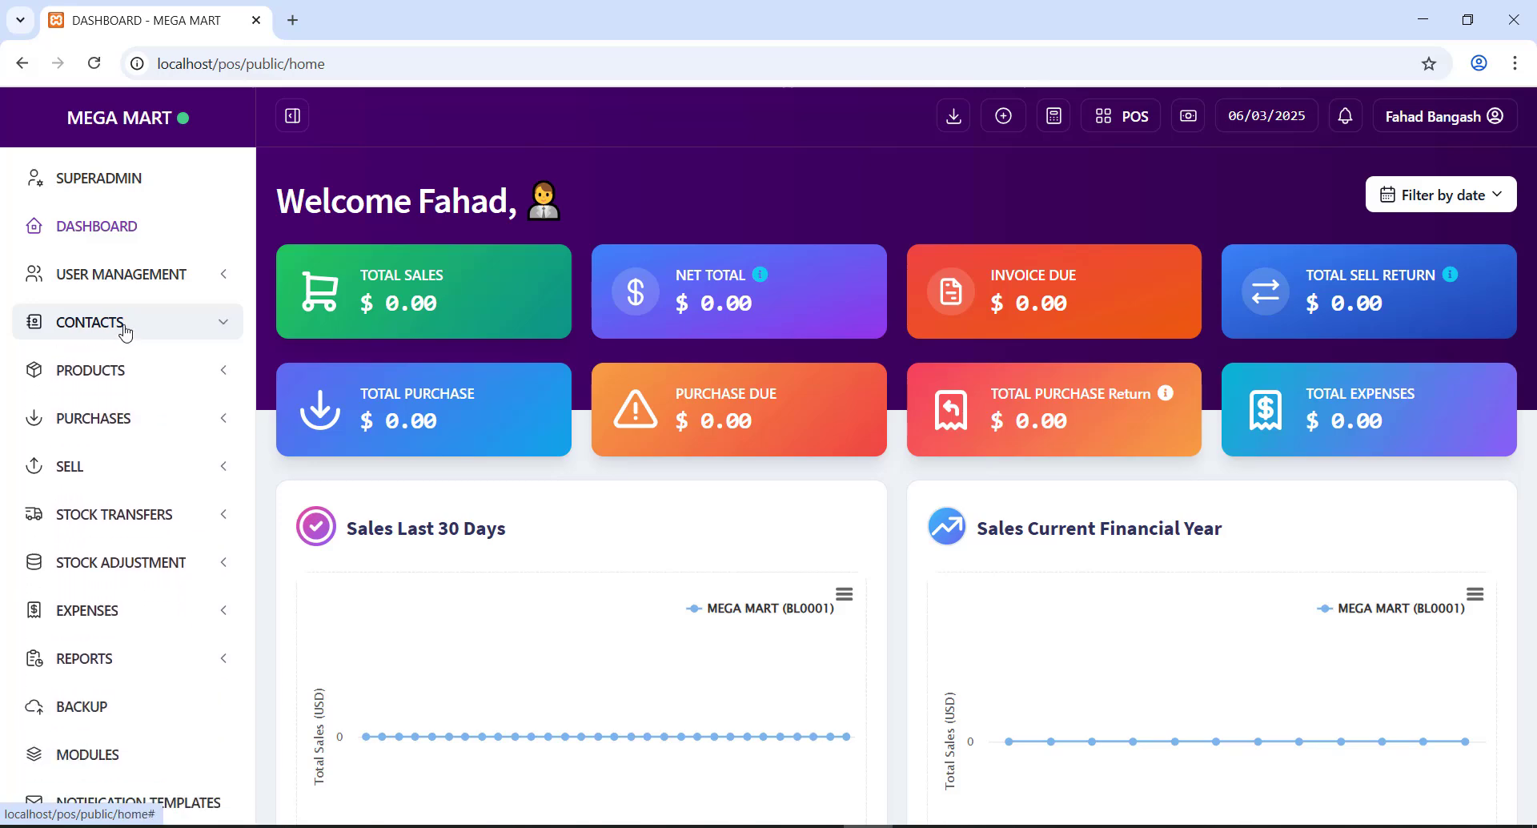
click(117, 464)
scroll(117, 456, down, 4)
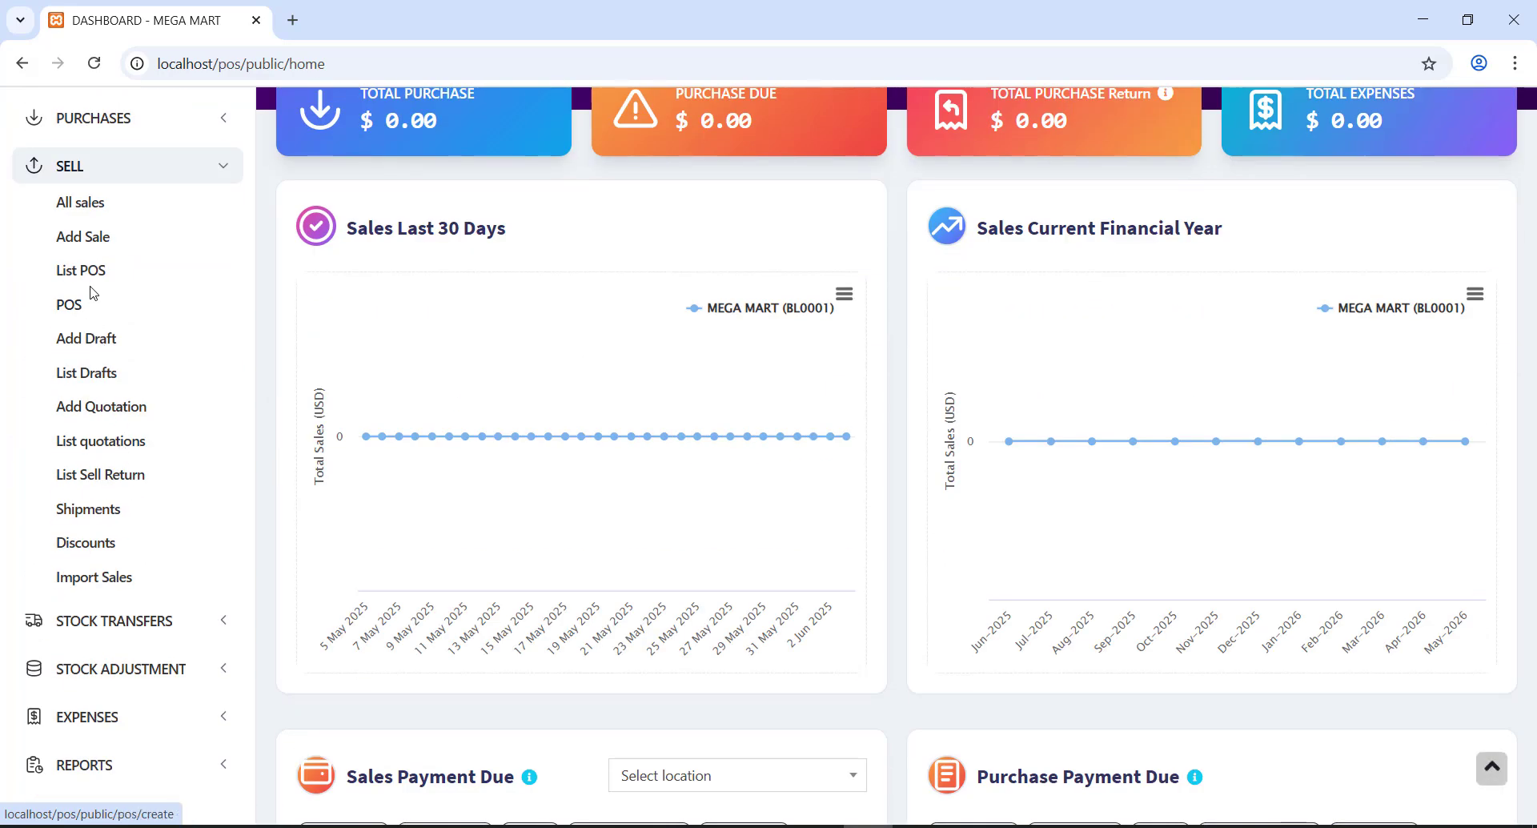
scroll(112, 448, up, 4)
click(117, 471)
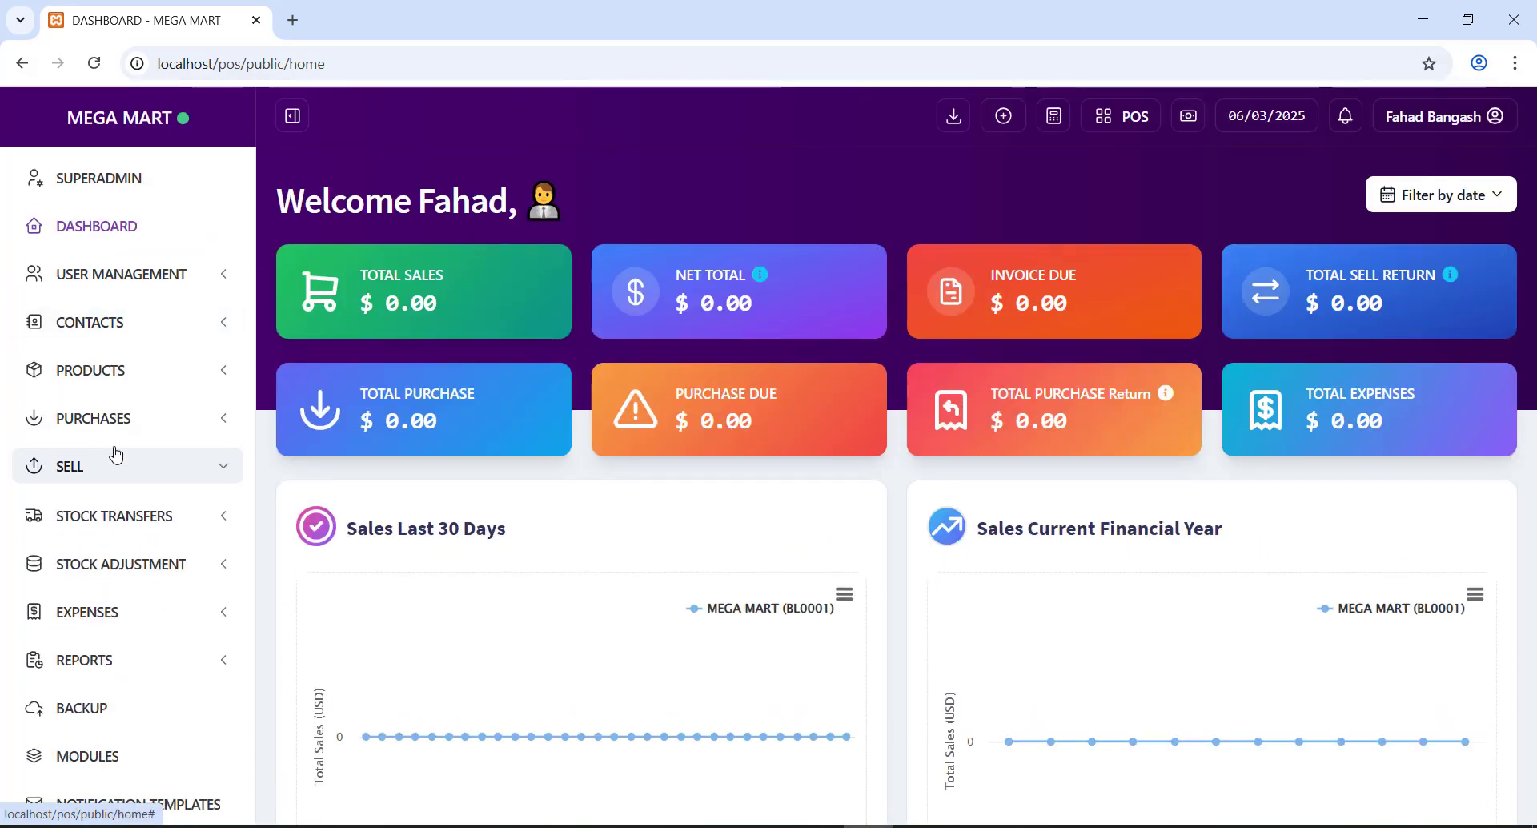
click(120, 373)
click(98, 408)
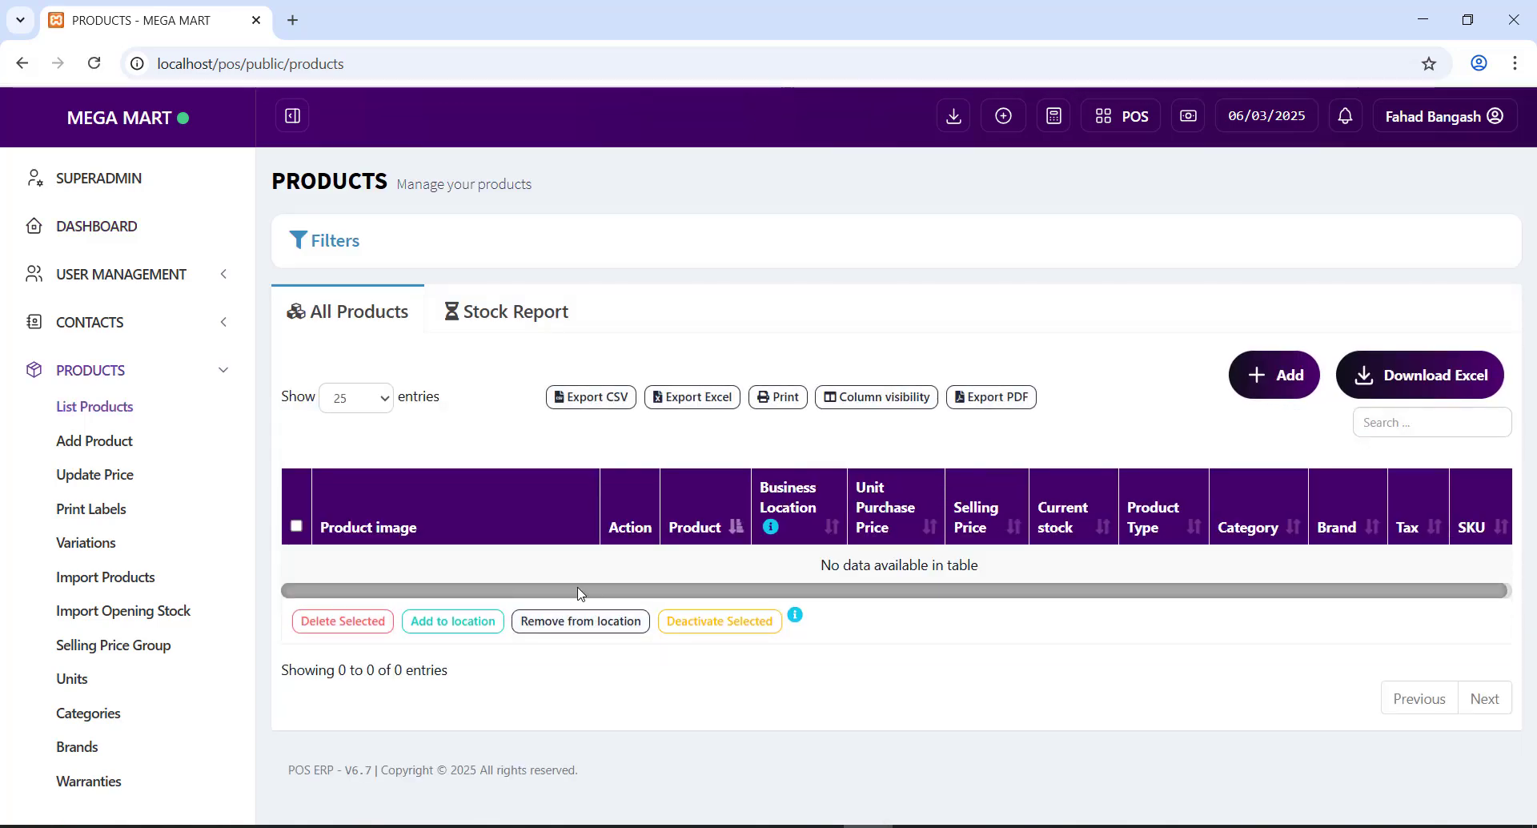
scroll(661, 570, down, 3)
scroll(632, 525, up, 3)
click(516, 313)
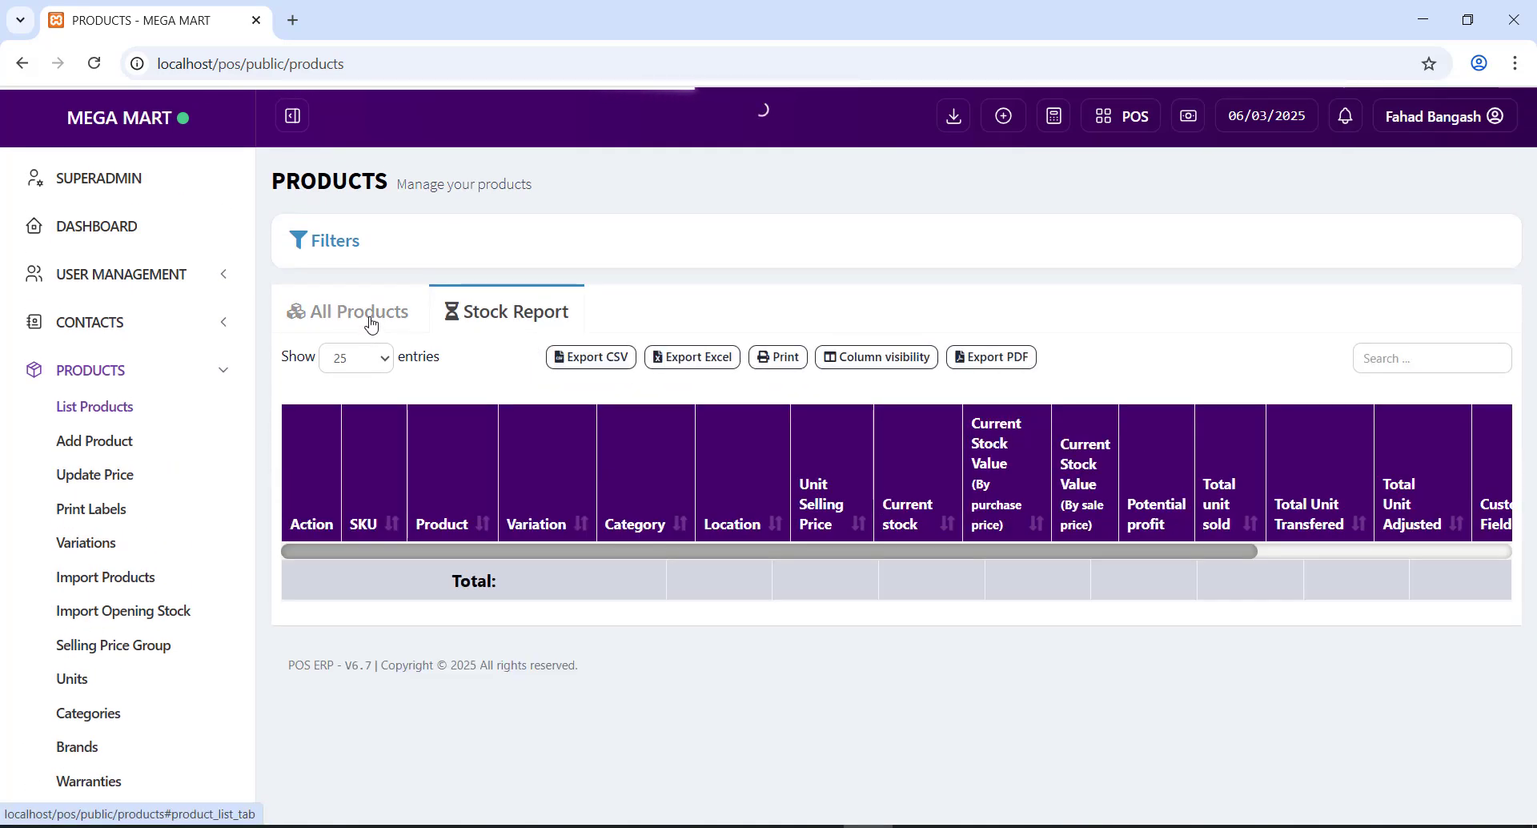
click(370, 321)
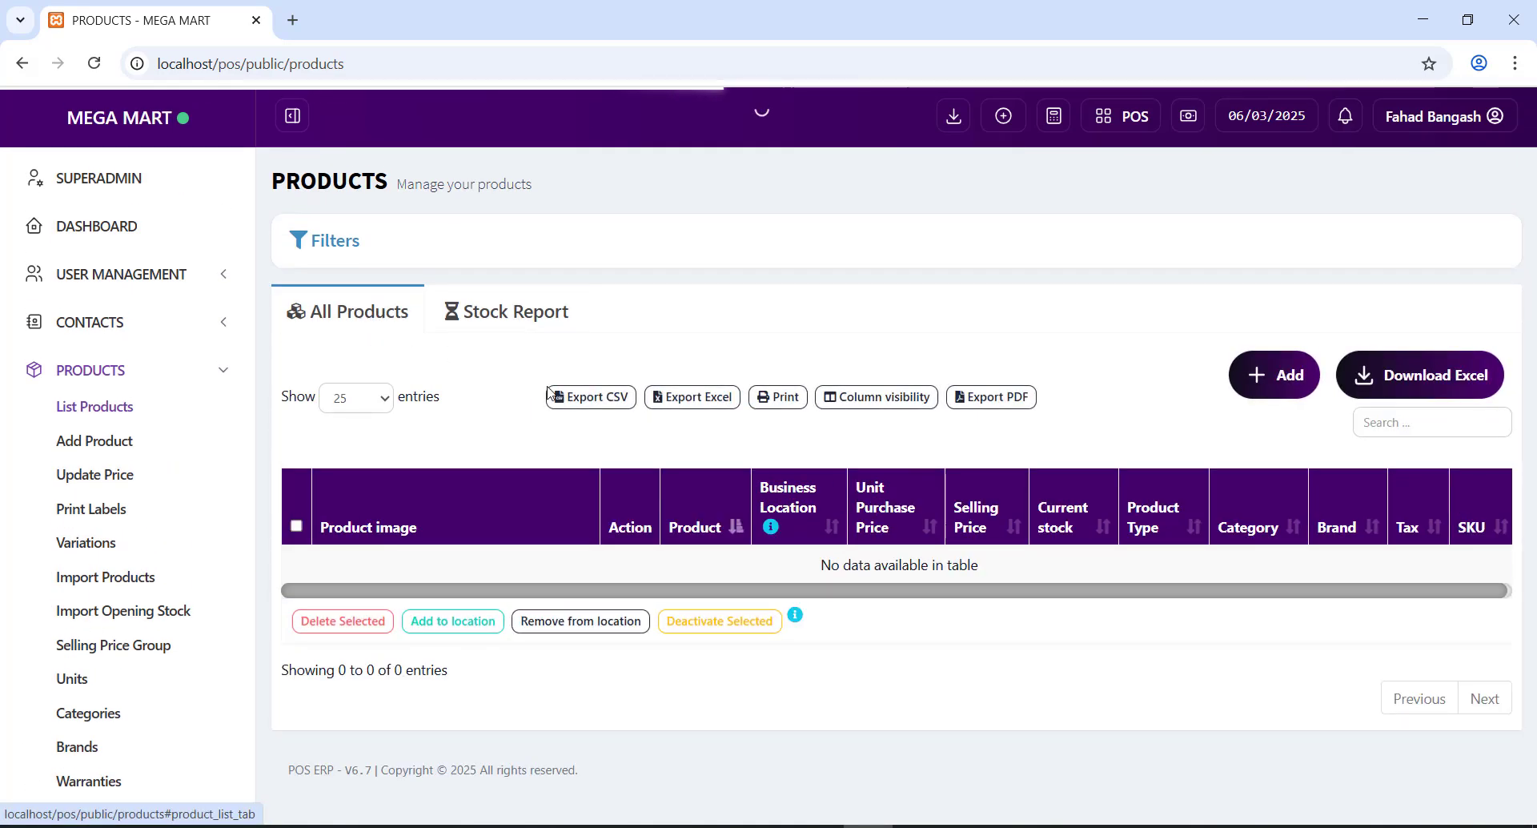